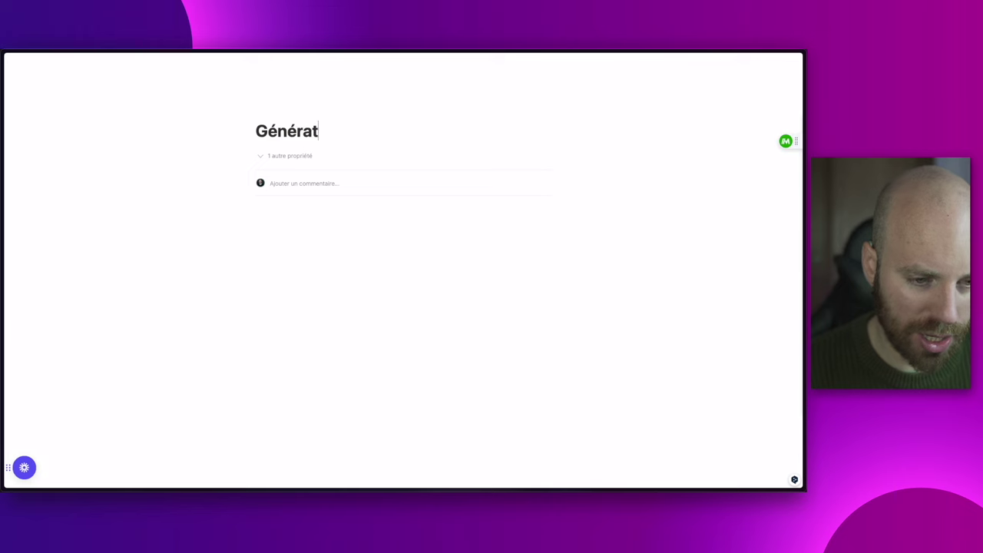
Title the page "Générateur de post Linkedin." and give it the two-gears icon.
type("din.")
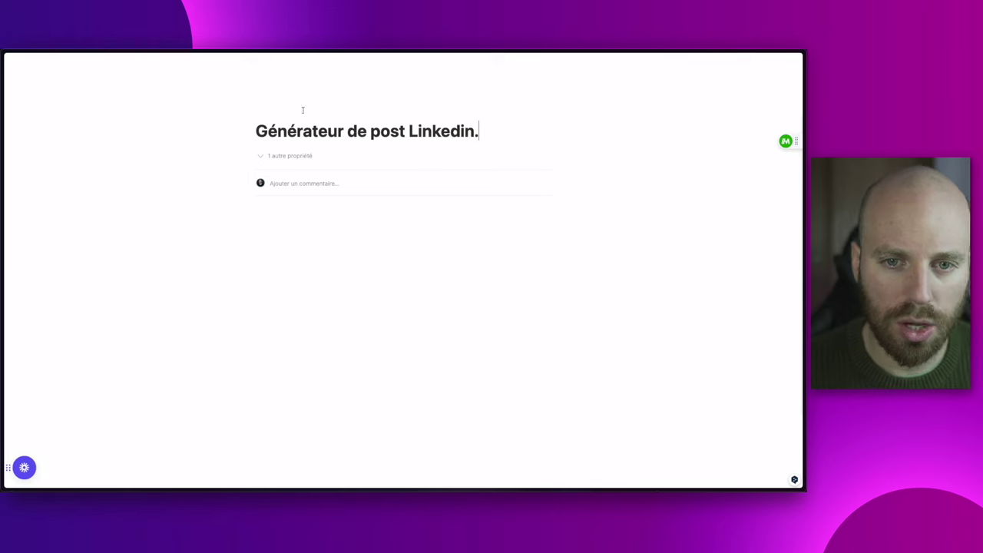
left_click(275, 111)
left_click(281, 121)
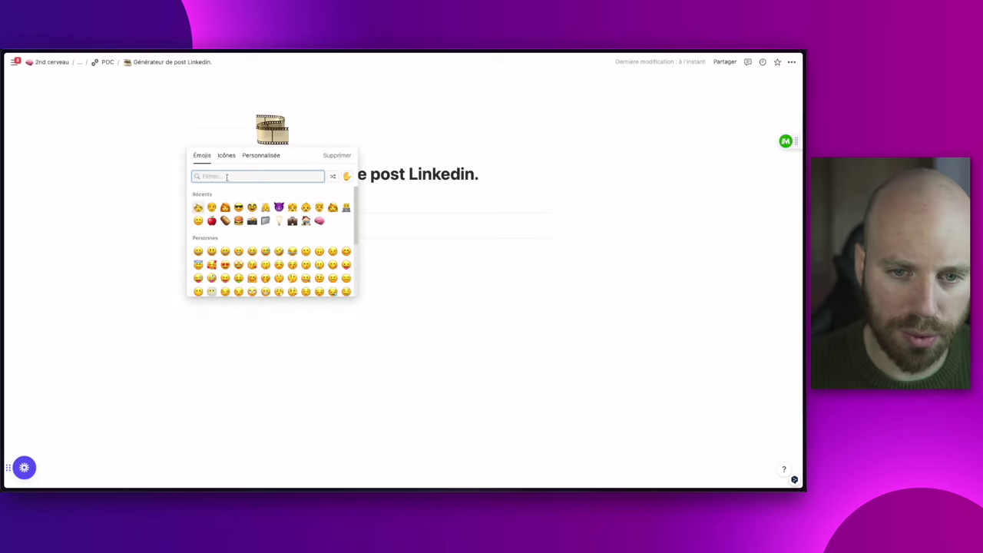
left_click(227, 156)
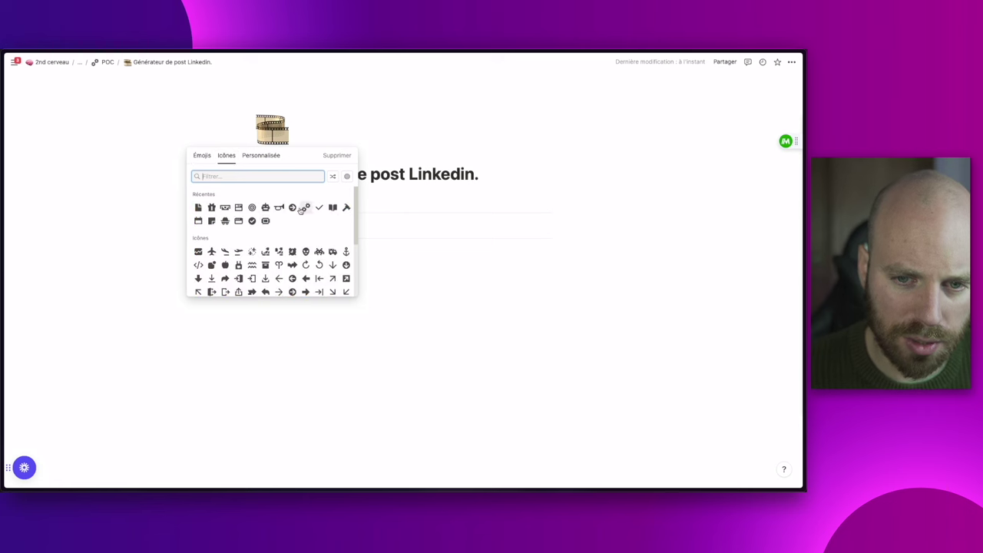
left_click(306, 207)
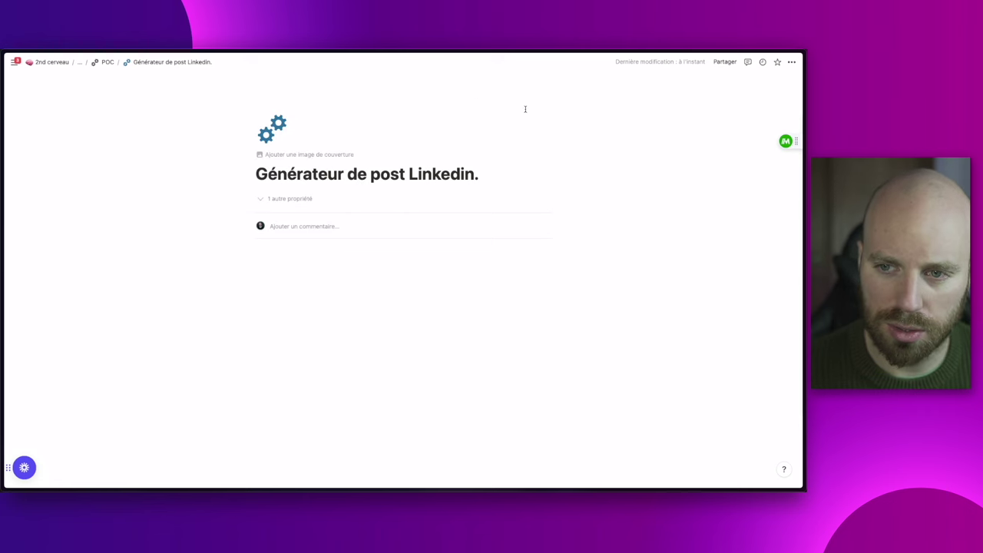
Add a cover image to the page, using an Unsplash photo found with "write" that shows a hand writing in a notebook.
left_click(334, 154)
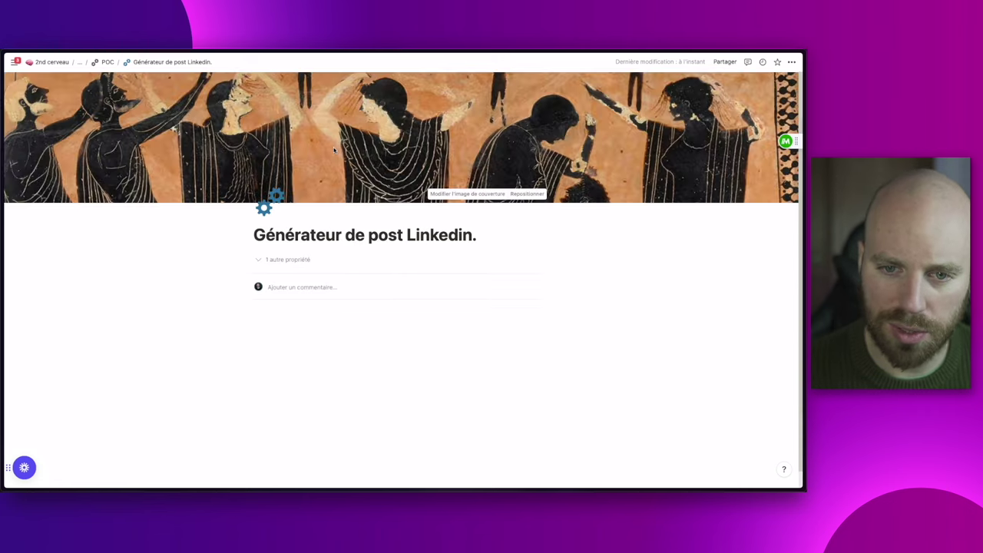
left_click(467, 193)
left_click(459, 210)
type("write")
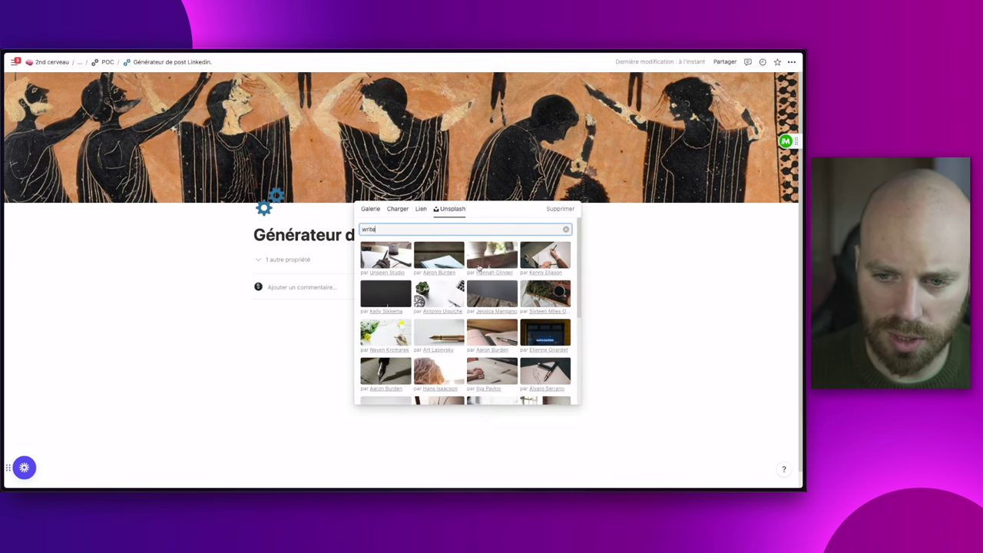
left_click(545, 254)
left_click(664, 275)
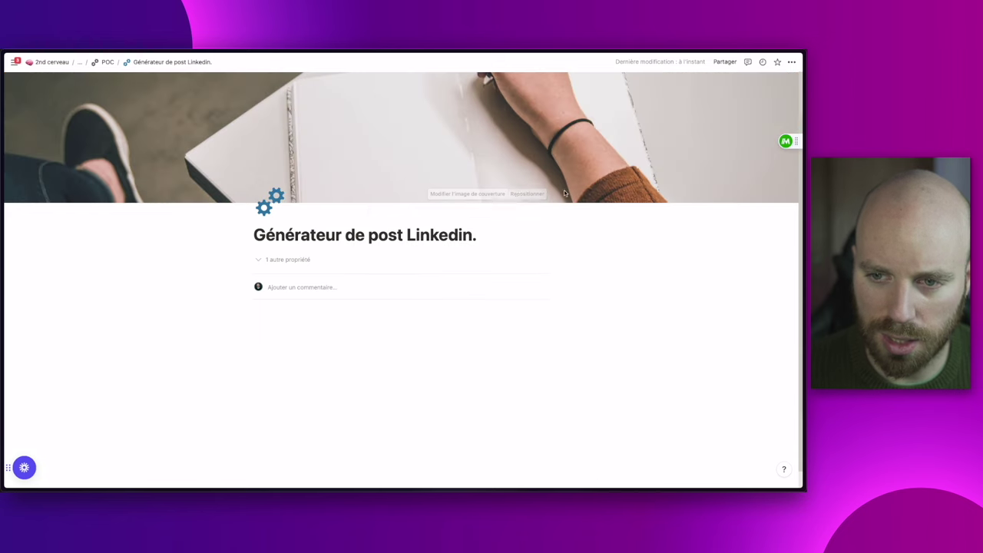
Reposition the cover image vertically to reveal more of the photo's upper part, and save the position.
left_click(527, 194)
left_click_drag(473, 158, 473, 182)
left_click(493, 194)
left_click(384, 344)
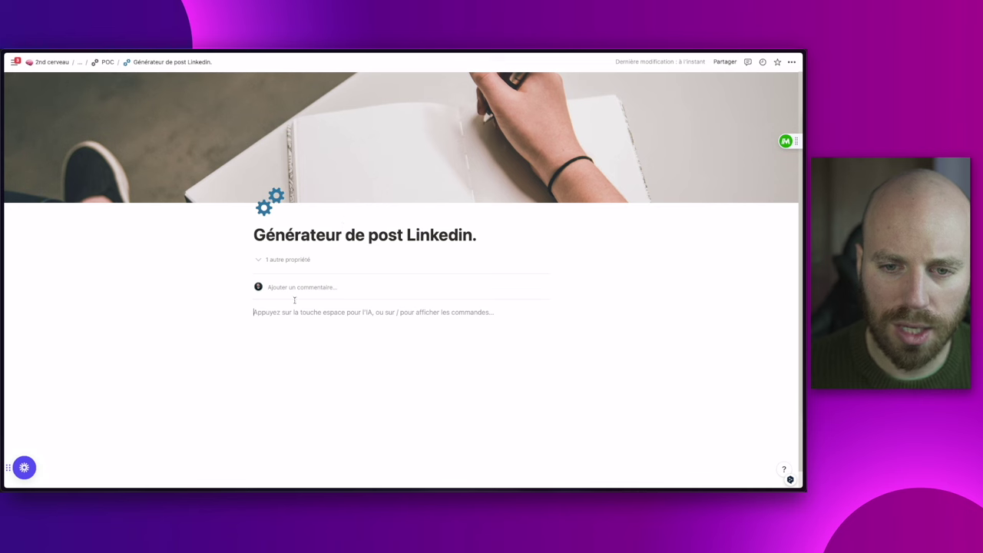
Set the page layout to full width.
left_click(792, 62)
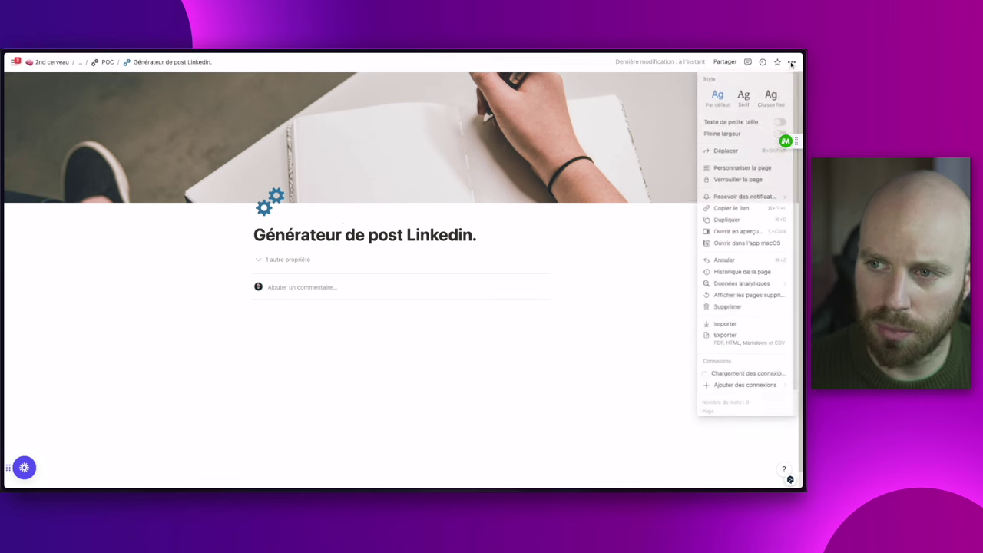
left_click(779, 135)
left_click(463, 302)
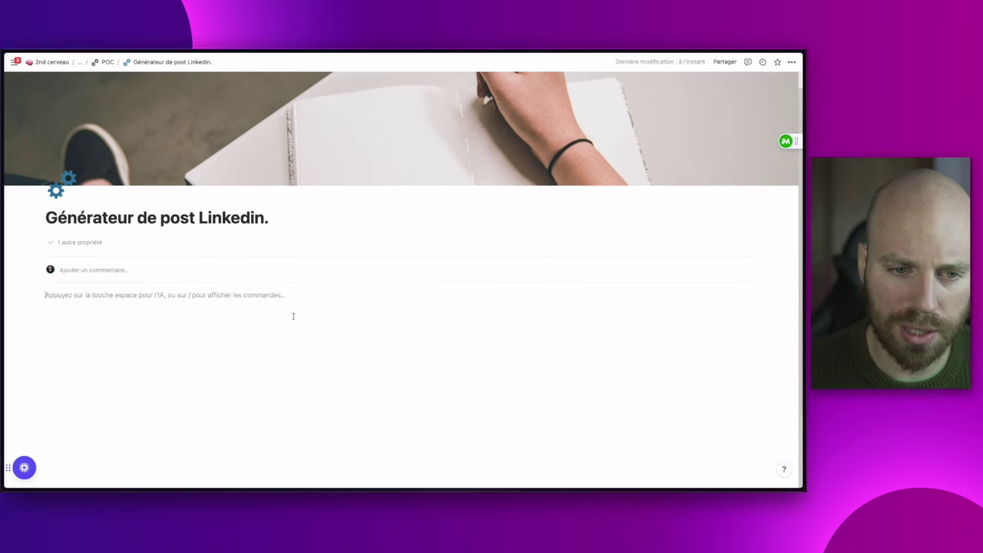
Insert a toggle block named "Backup" below an empty line in the page body.
left_click(292, 316)
type("/lis")
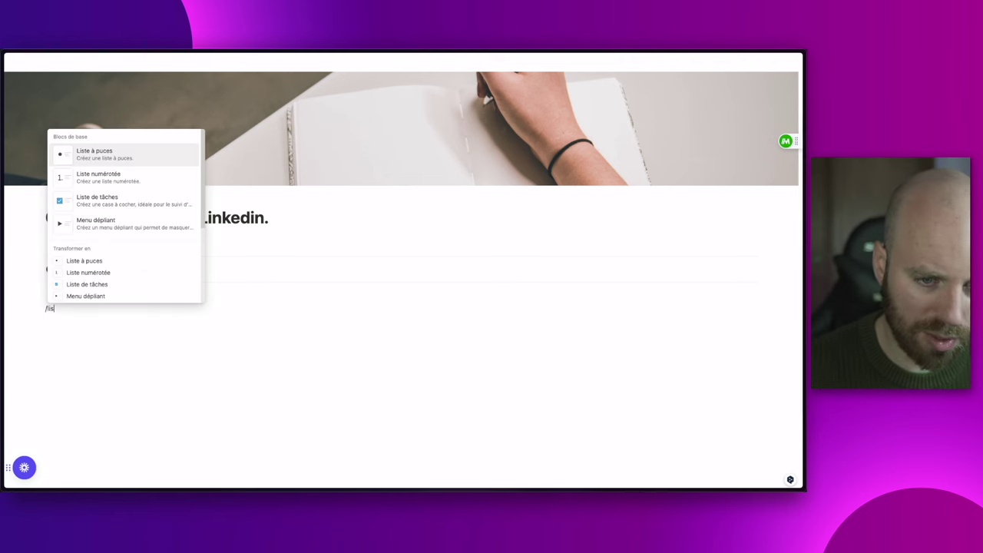
left_click(149, 221)
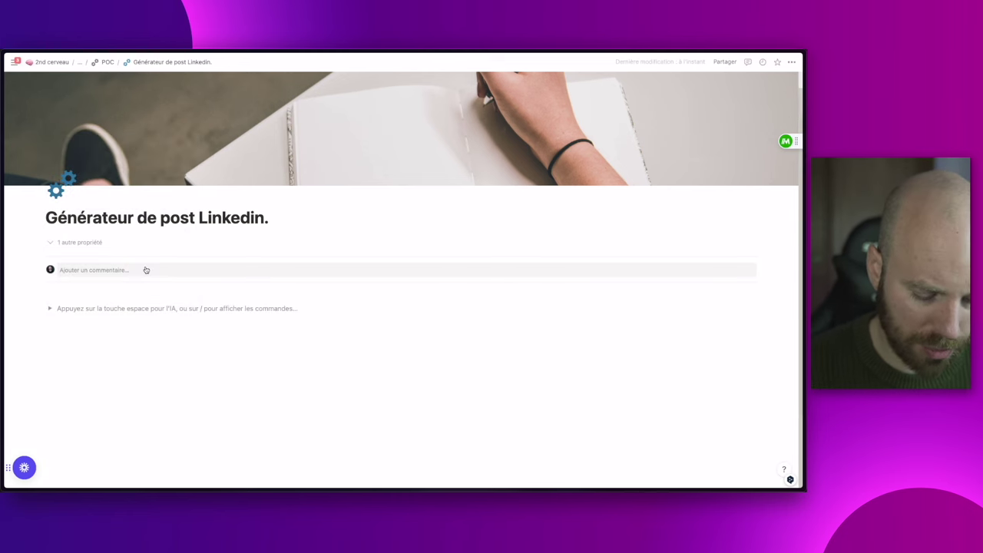
type("Backup")
key("Return")
Create a subpage inside the Backup toggle as a table with a new database, and title it "Posts".
type("/pag")
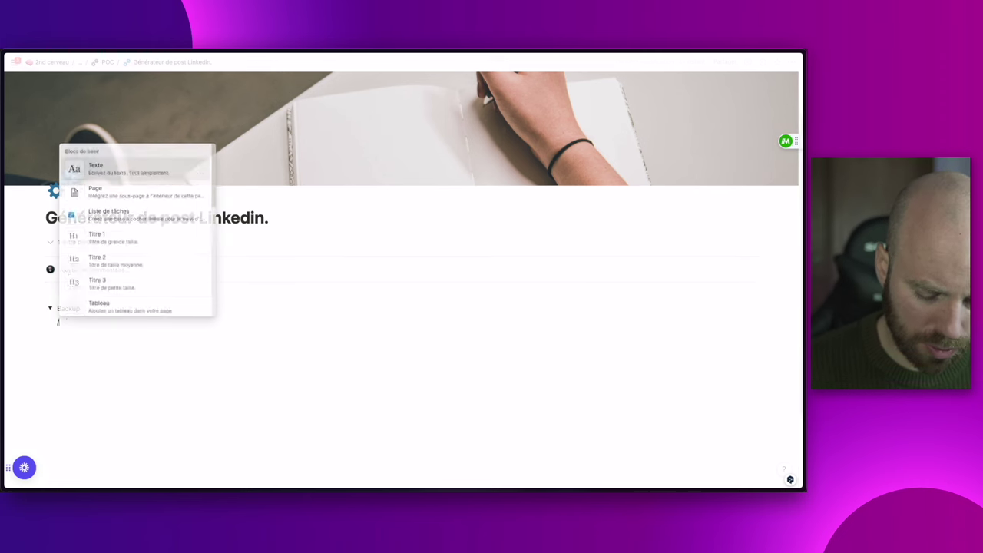
left_click(97, 176)
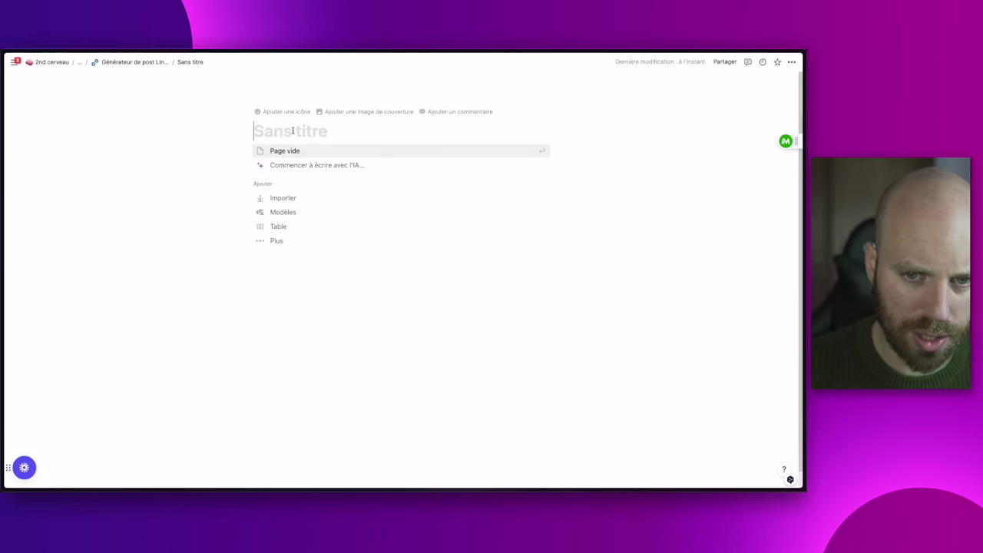
left_click(289, 227)
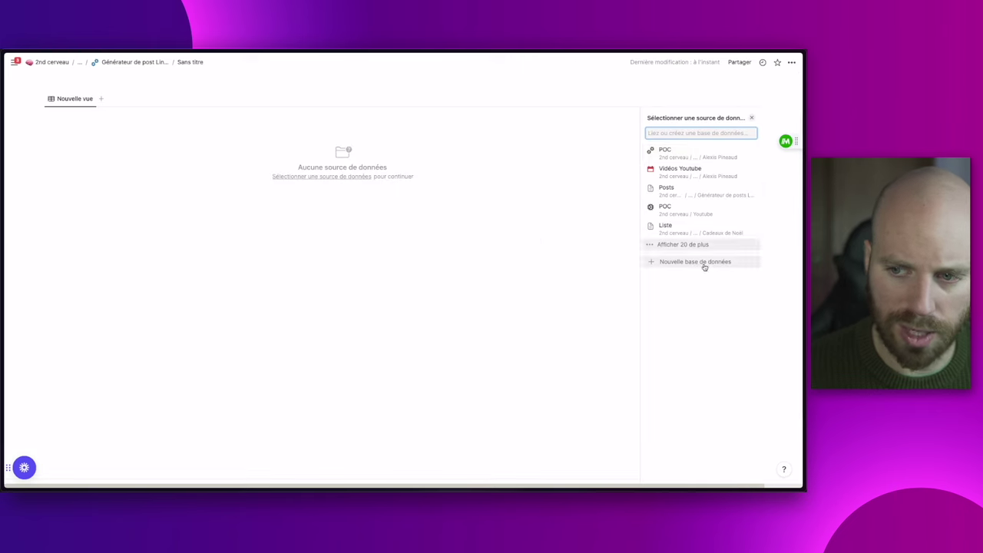
left_click(702, 262)
left_click(100, 103)
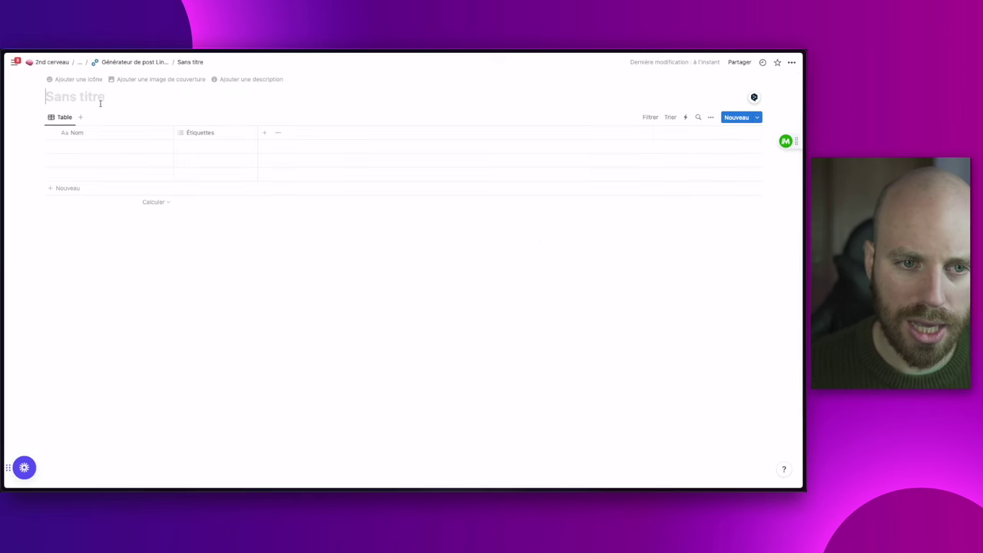
type("Posts")
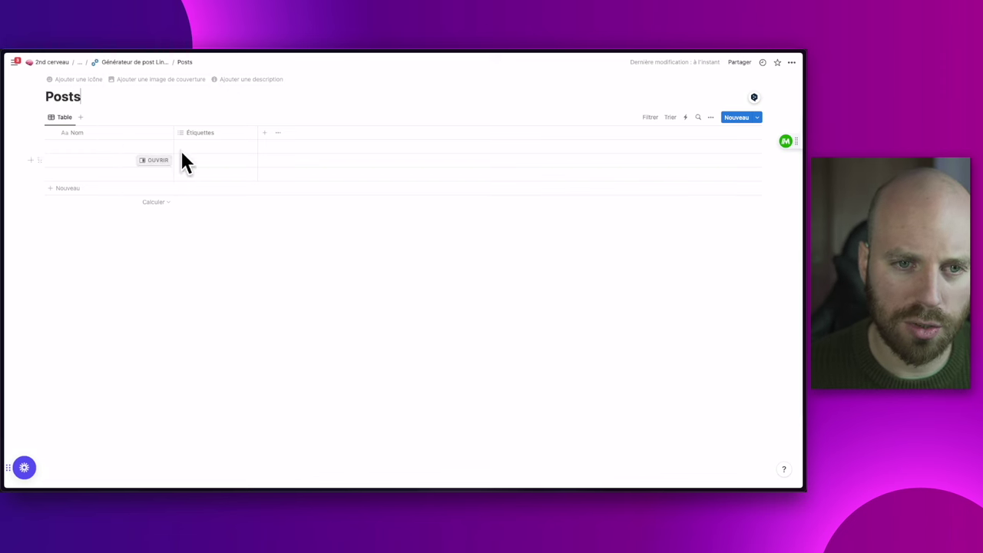
Go back to the parent page, check the Backup toggle's content, and reopen the Posts database.
left_click(146, 63)
left_click(50, 326)
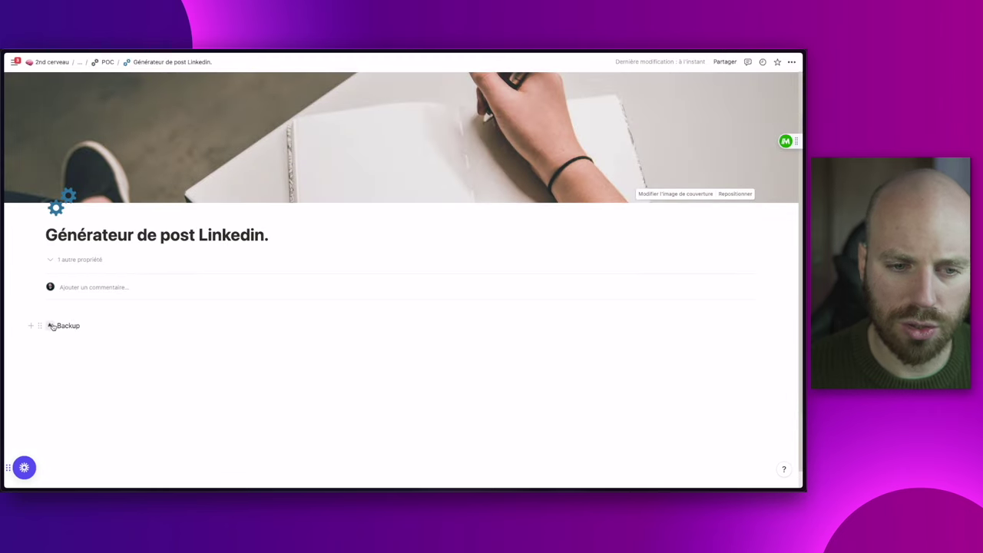
left_click(90, 307)
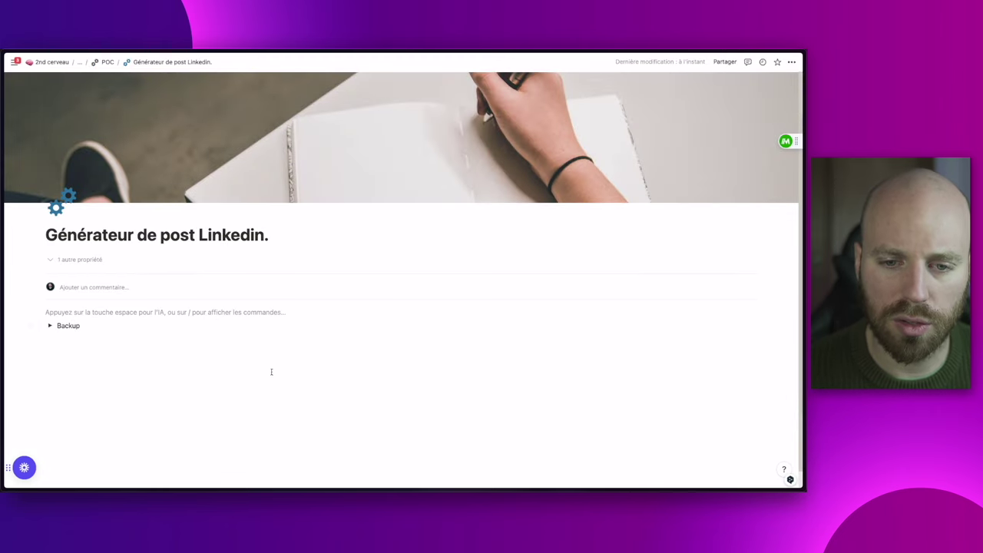
left_click(50, 326)
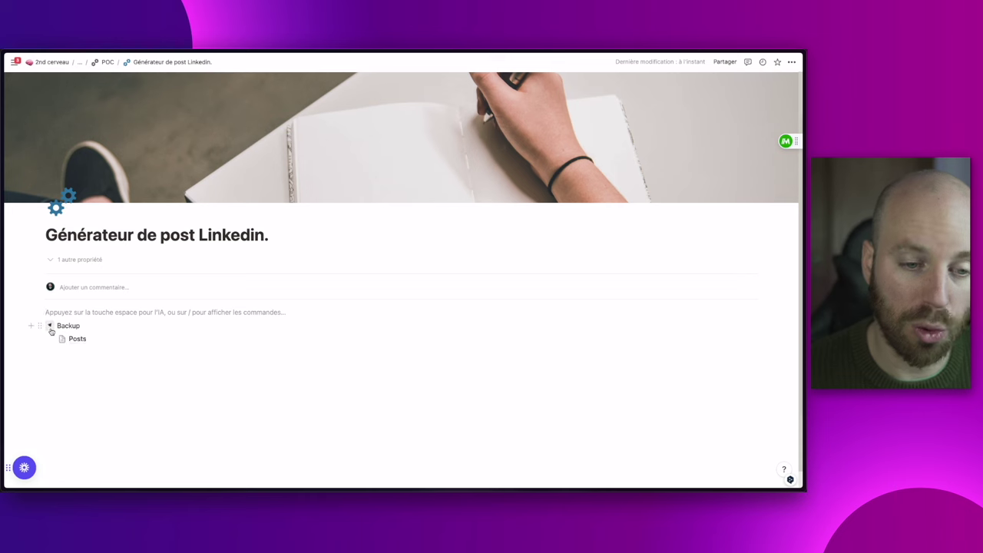
left_click(77, 339)
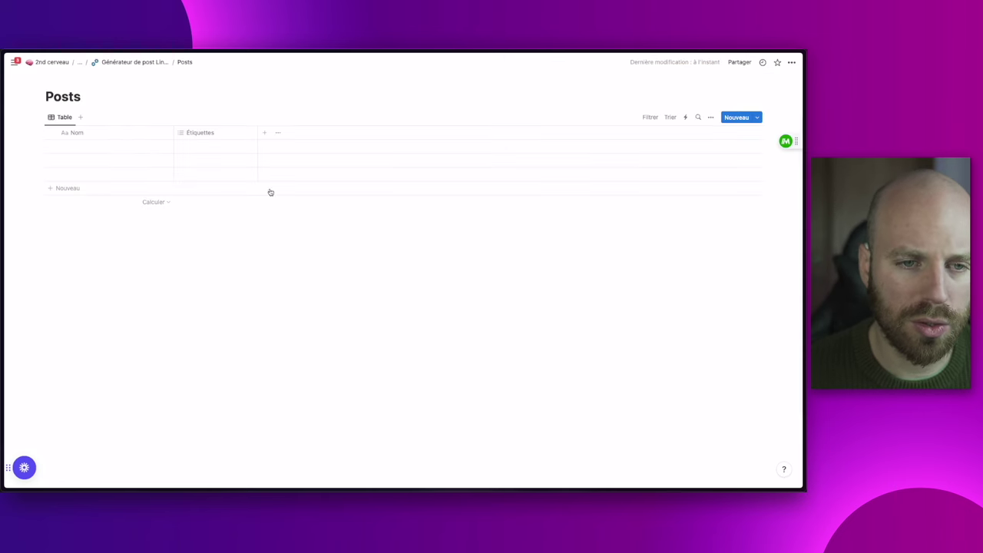
Name the three rows of the Posts table "Post 1", "Post 2" and "Post 3".
left_click(101, 148)
type("Post 1")
key("Return")
key("Down")
type("Post 2")
key("Return")
key("Down")
type("Pos")
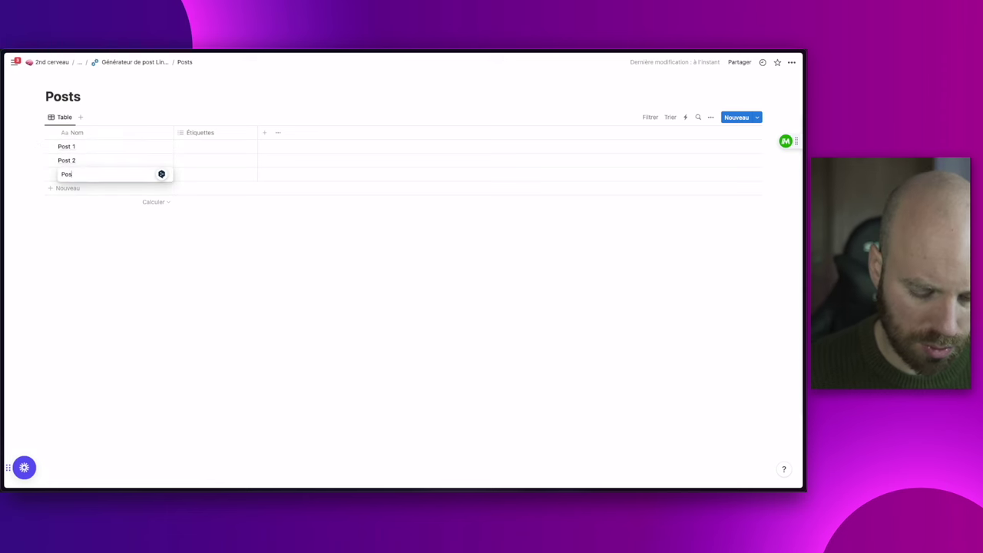
type("t 3")
key("Return")
Rename the Nom column as "Sujets".
left_click(112, 136)
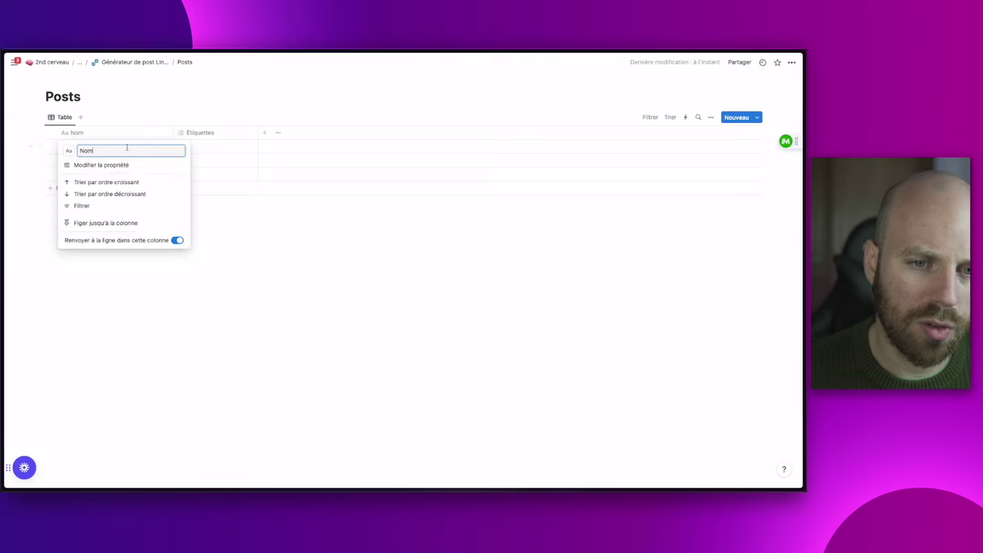
left_click(121, 165)
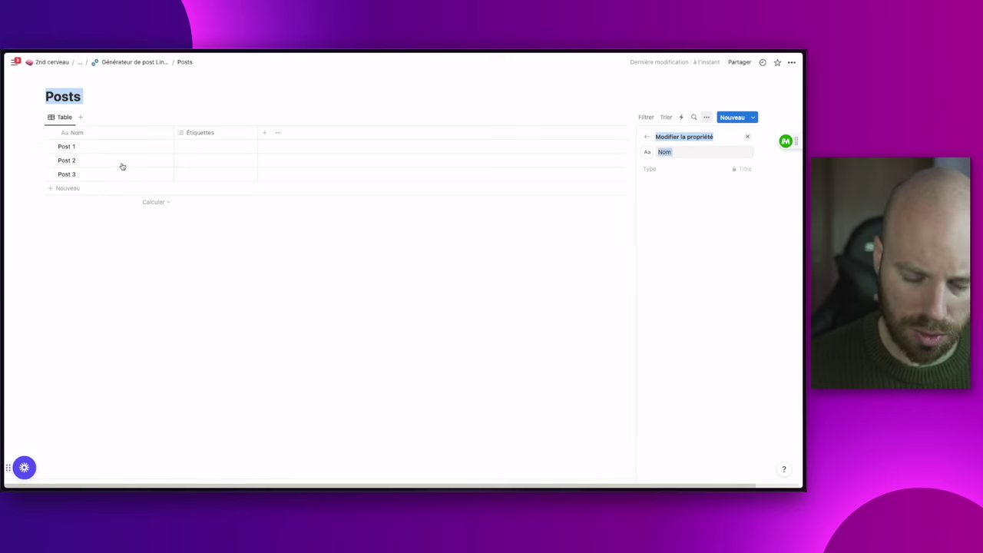
type("Sujets")
Delete the Étiquettes property from the Posts table.
left_click(201, 132)
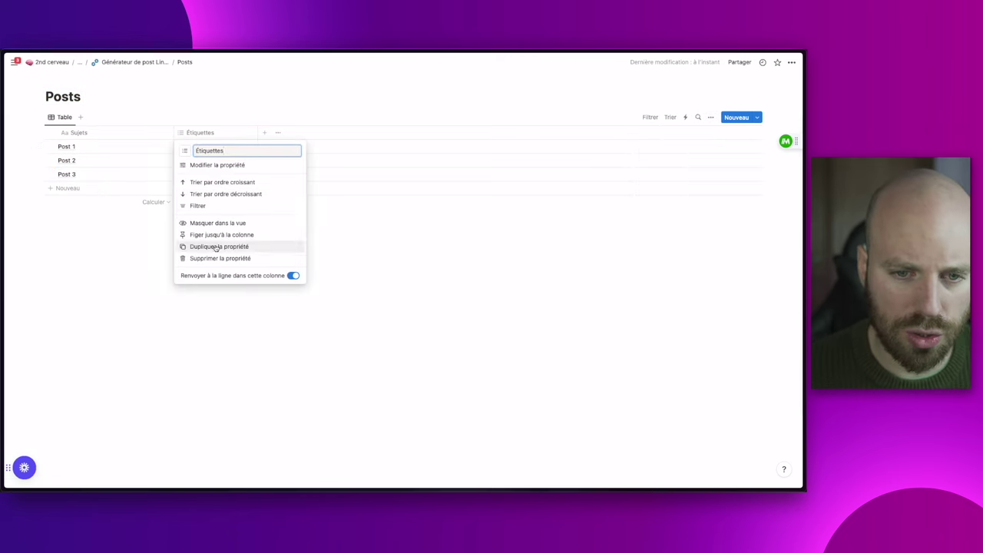
left_click(215, 259)
left_click(384, 274)
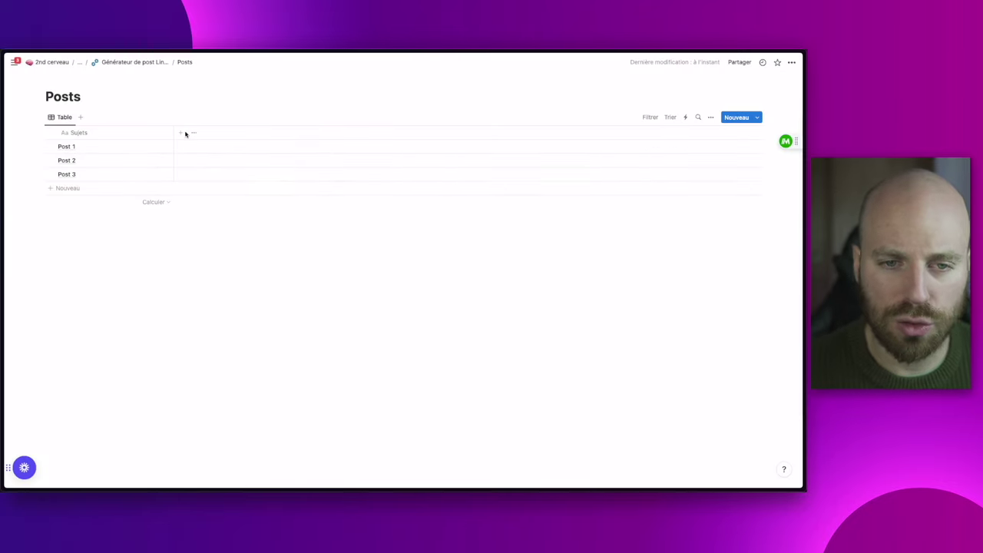
Add a Date property named "Date de publication" to the Posts table.
left_click(181, 132)
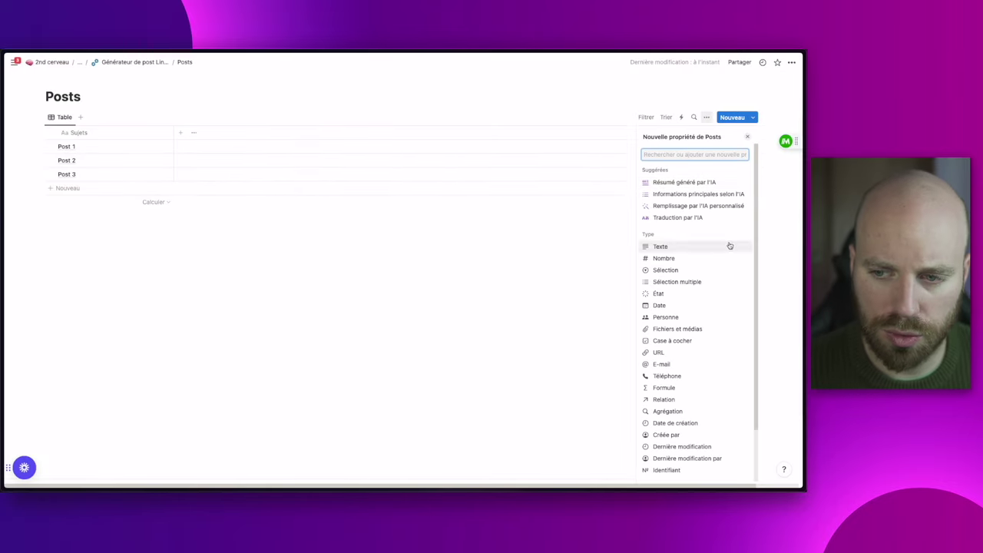
left_click(691, 305)
type("Date de publication")
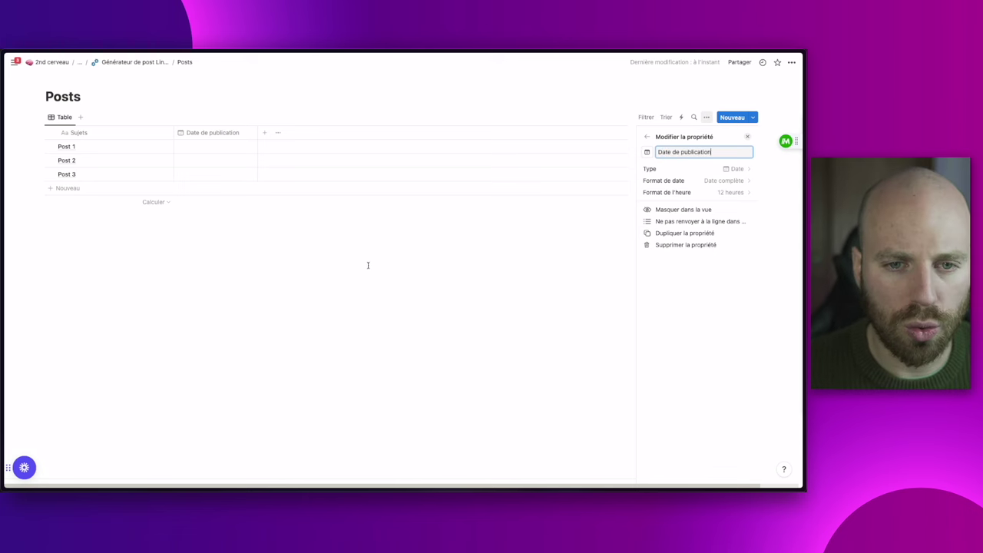
left_click(379, 272)
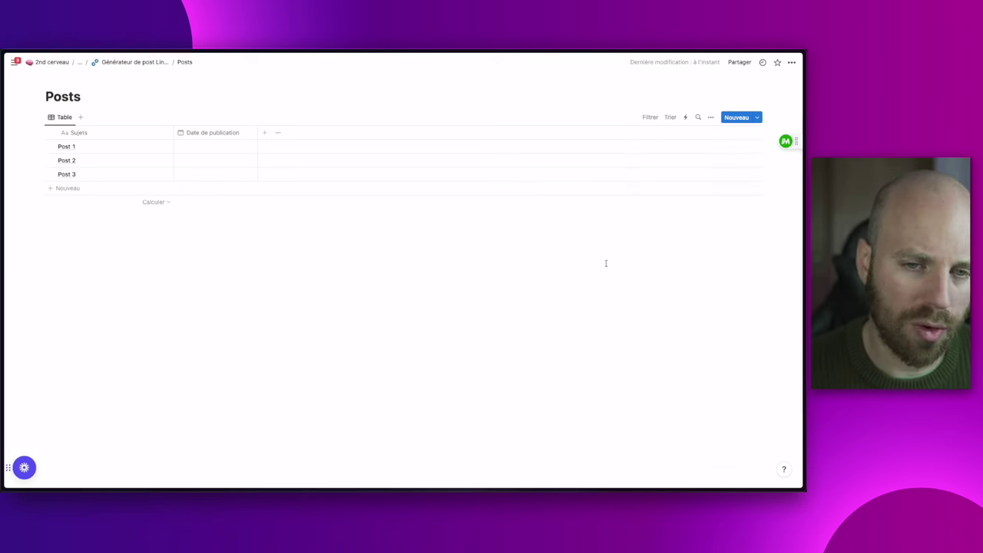
Add a URL property to the Posts table, keeping its default name.
left_click(264, 136)
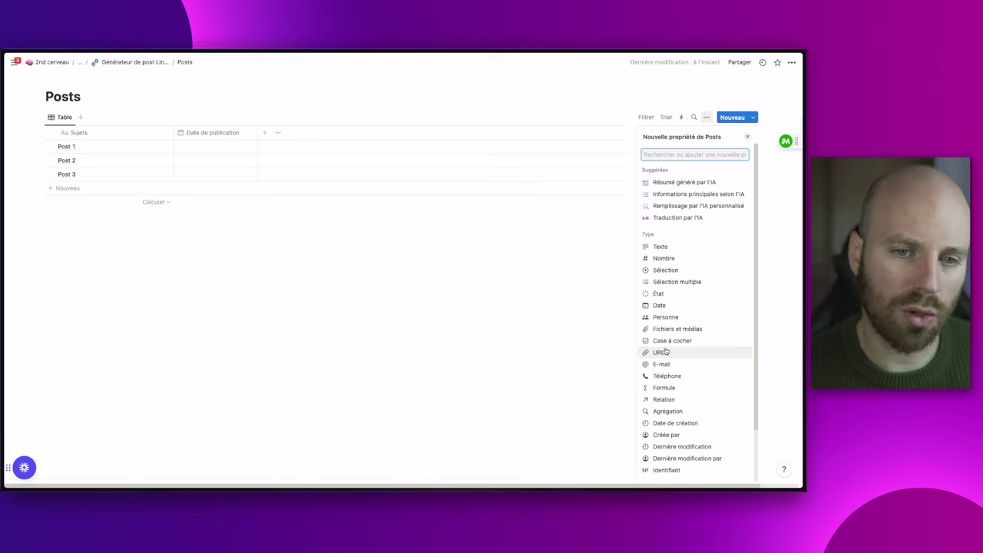
left_click(665, 354)
left_click(520, 204)
left_click_drag(307, 131, 303, 143)
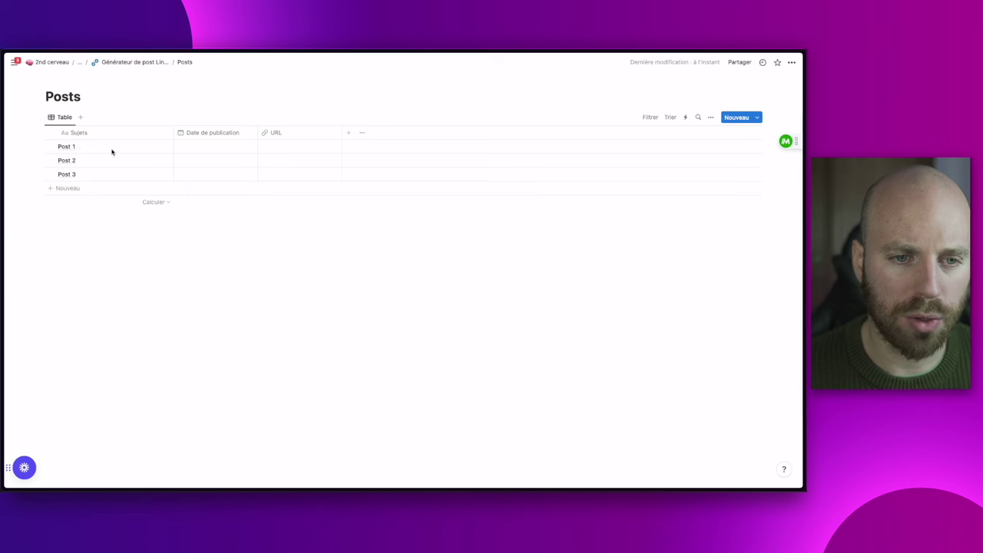
Replace the first row's subject with "Booba crée une agence d'influence".
left_click(87, 149)
key("ctrl+a")
type("Booba crée une agence d'influence")
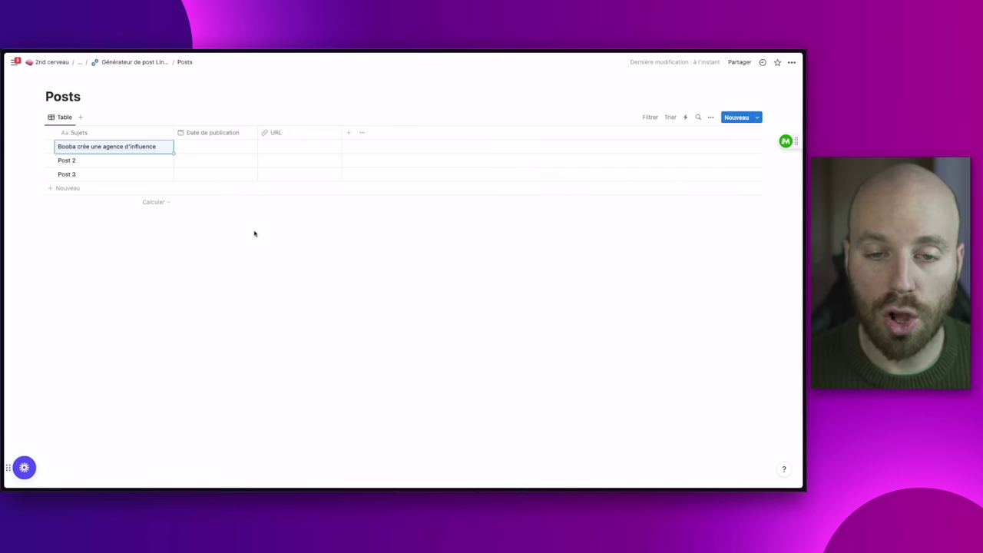
left_click(283, 149)
key("ctrl+v")
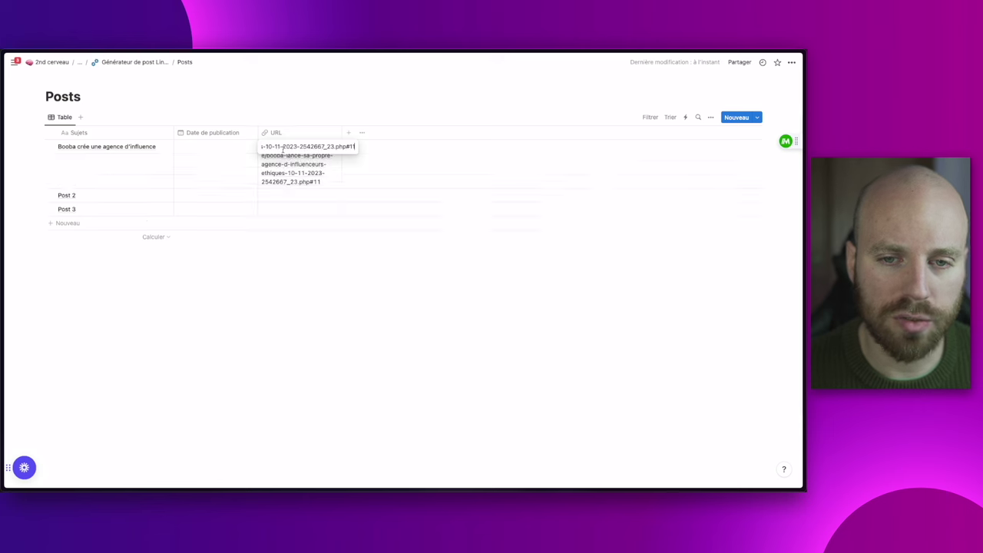
key("Escape")
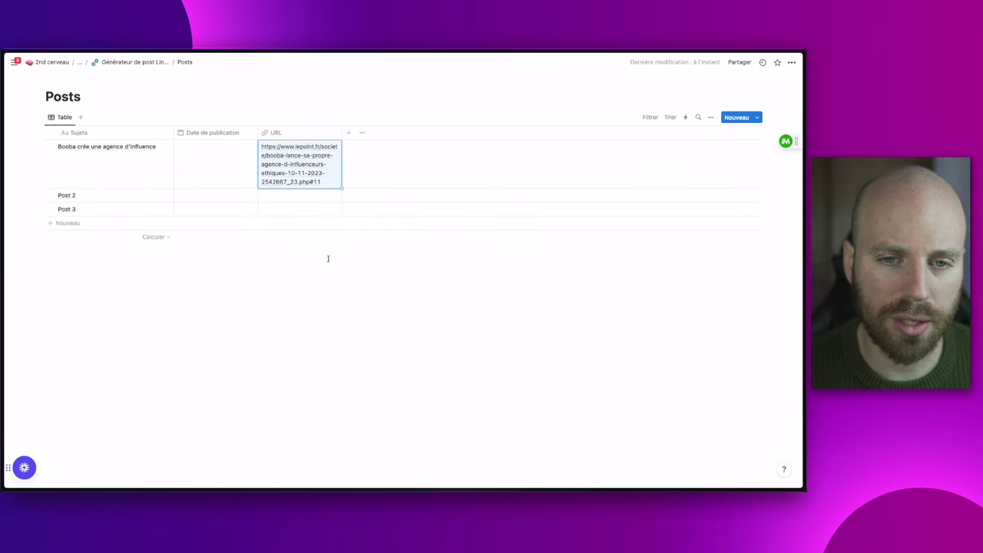
Set the first row's "Date de publication" to 13 November 2023.
left_click(209, 165)
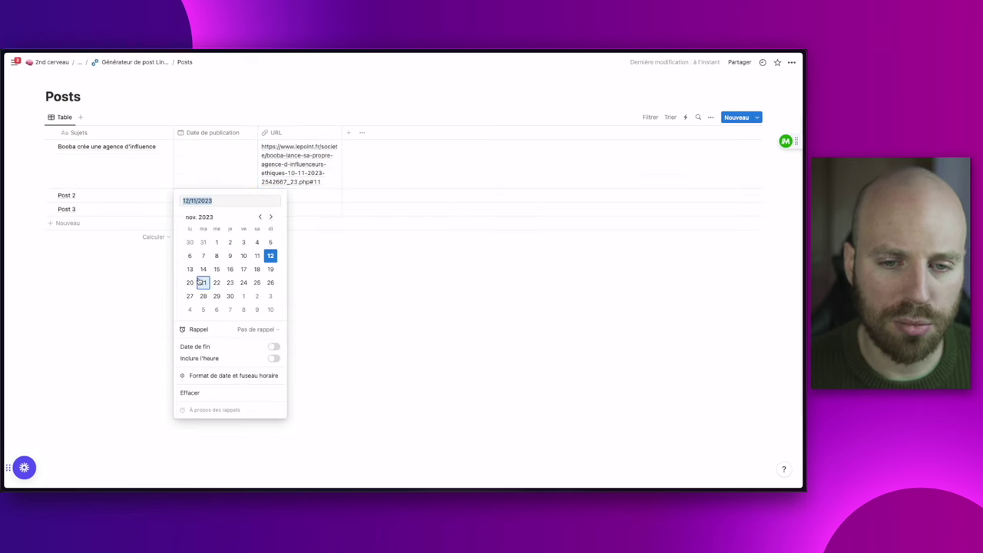
left_click(189, 268)
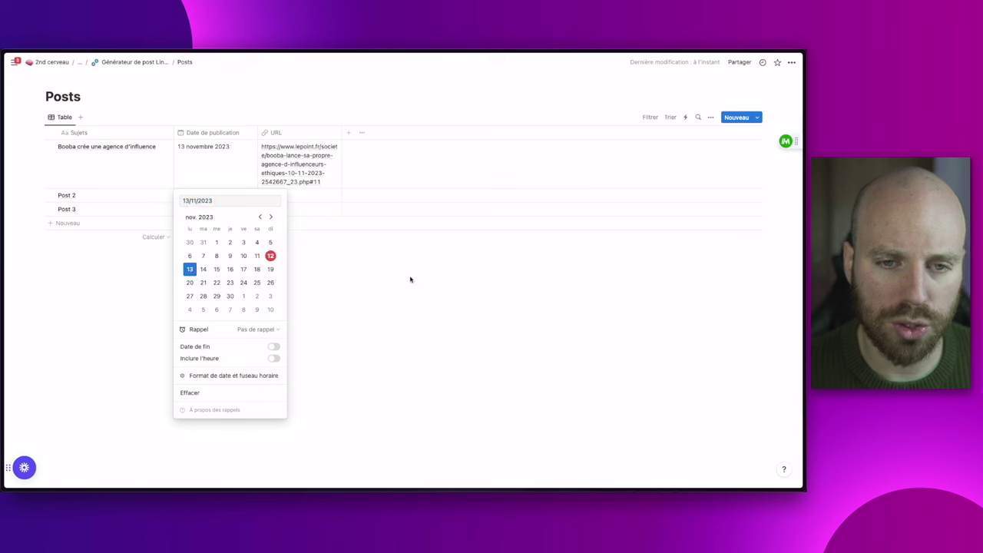
left_click(419, 312)
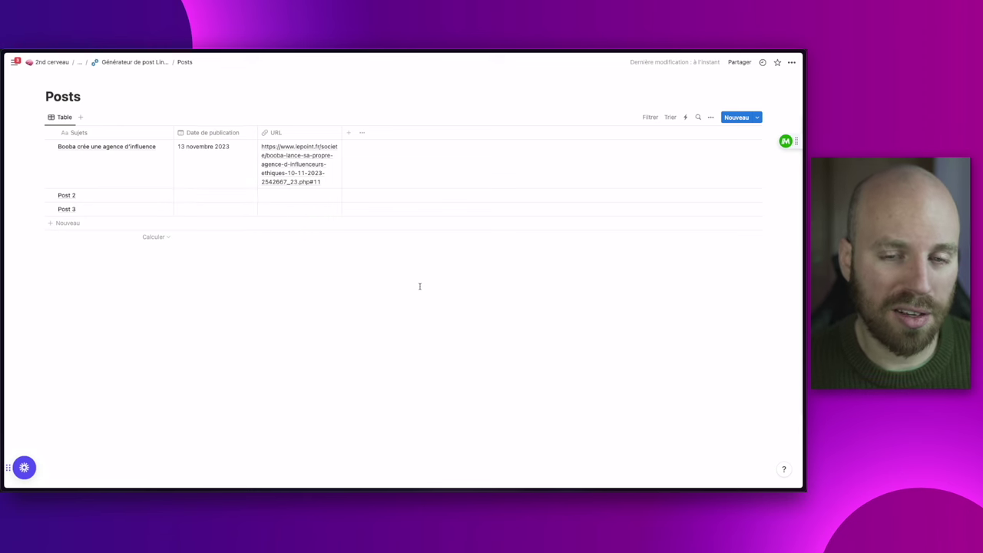
Add a text property named "Angle" to the Posts table.
left_click(348, 132)
left_click(660, 246)
type("Angle")
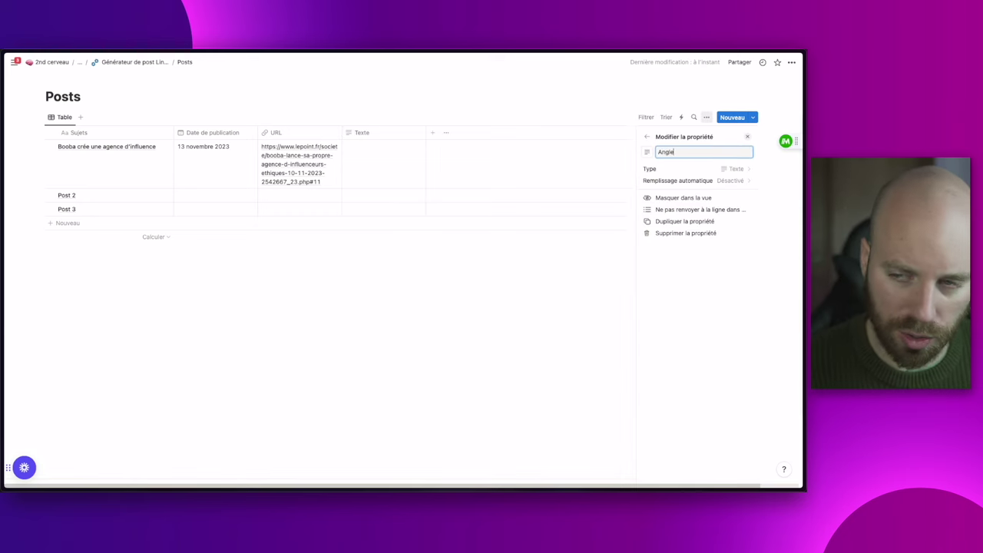
left_click(527, 271)
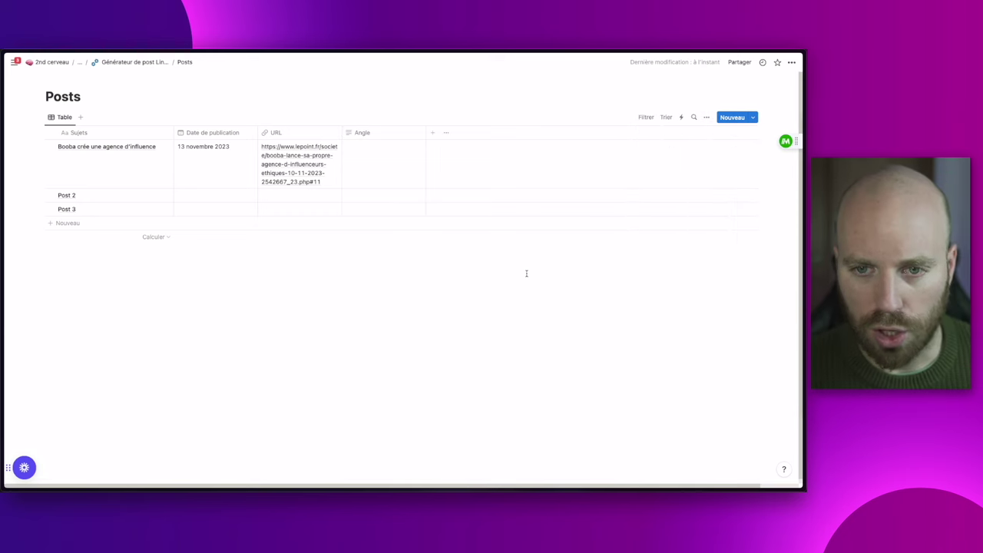
Replace the Angle property's icon with the strategy-style crossed arrow icon from an "arrow" search.
left_click(381, 133)
left_click(364, 165)
left_click(647, 151)
type("a")
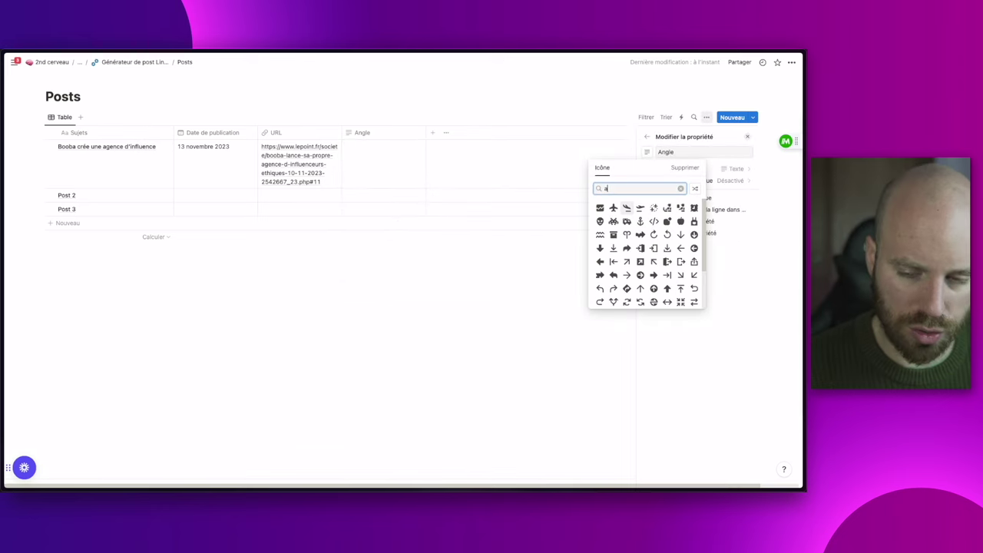
type("rrow")
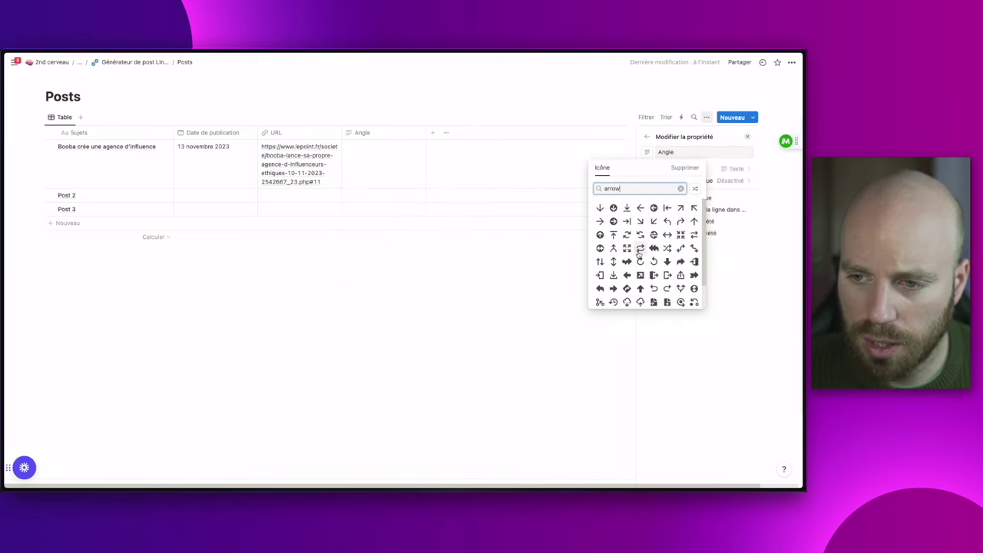
scroll(641, 264, "down", 3)
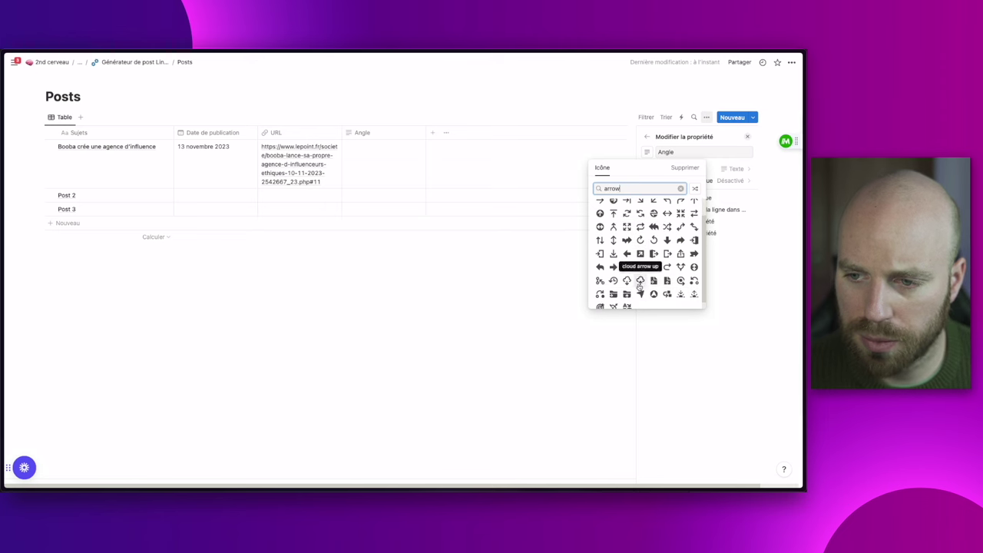
left_click(489, 310)
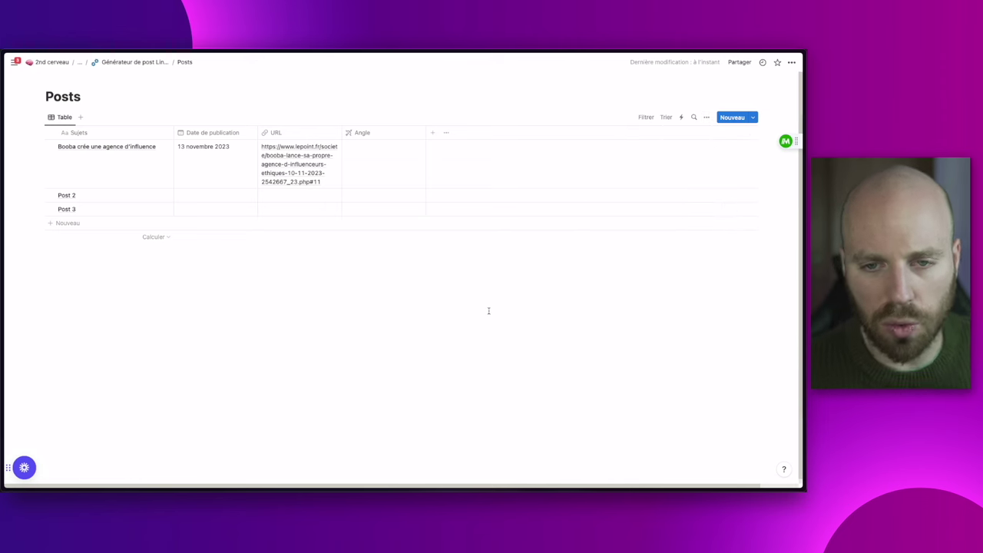
Fill the first row's Angle with a critical opinion, from "Je ne suis pas d'accord que ce soit une bonne idée" to "l'influence marketing.".
left_click(377, 169)
type("Je ne suis pas d'accord que ce soit une bonne idée, Booba est un artiste controversé avec un lourd passé. Malgré le fait qu'on ne puisse pas lui enlever le fait d'avoir fait bouger les choses dans l'influence marketing")
key("Escape")
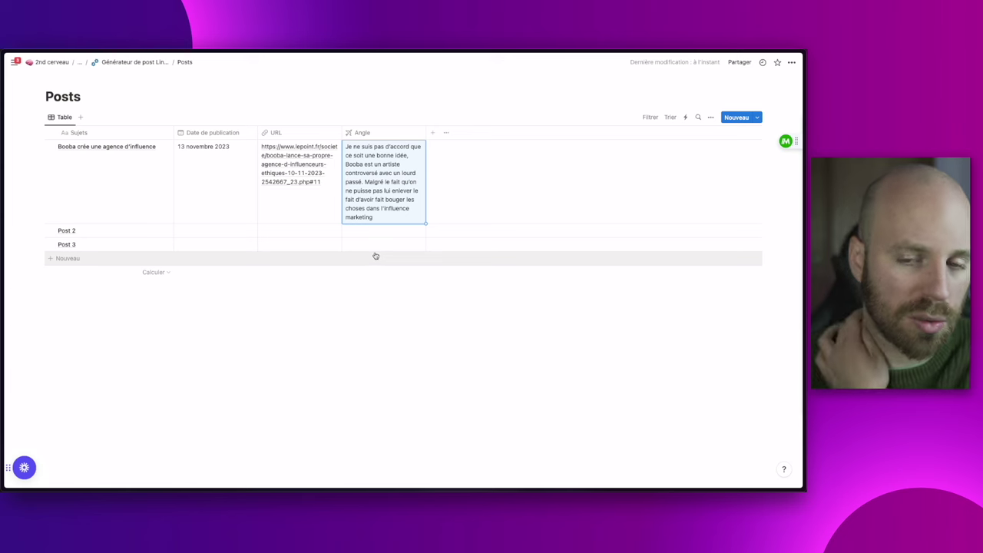
left_click(397, 358)
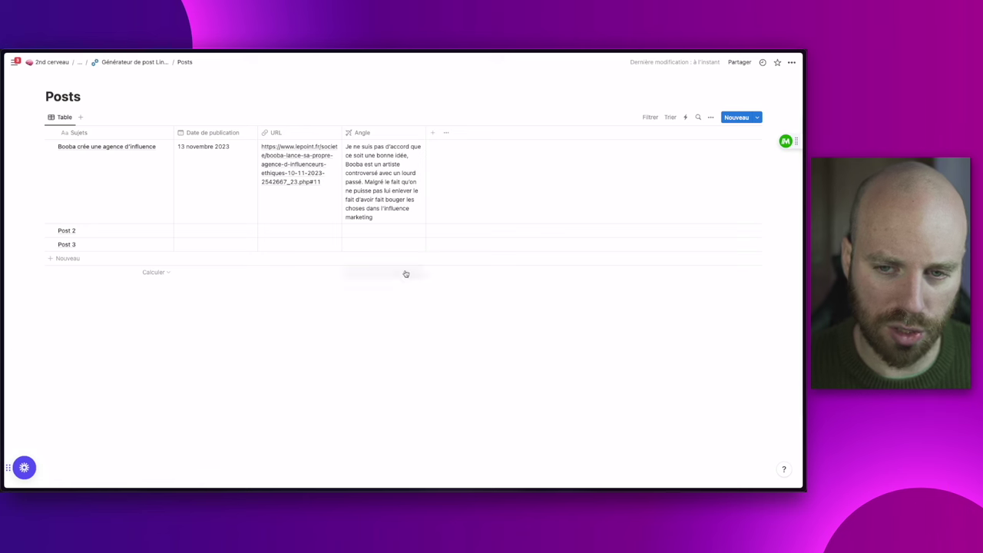
left_click(397, 220)
type(".")
left_click(382, 280)
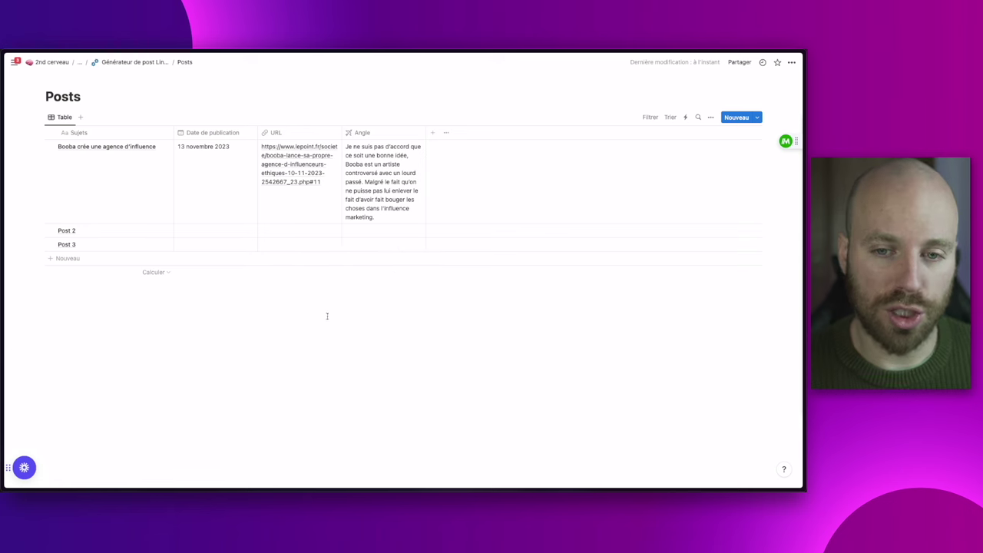
Add a single-select property named "Ton" to the Posts table.
left_click(433, 133)
left_click(674, 164)
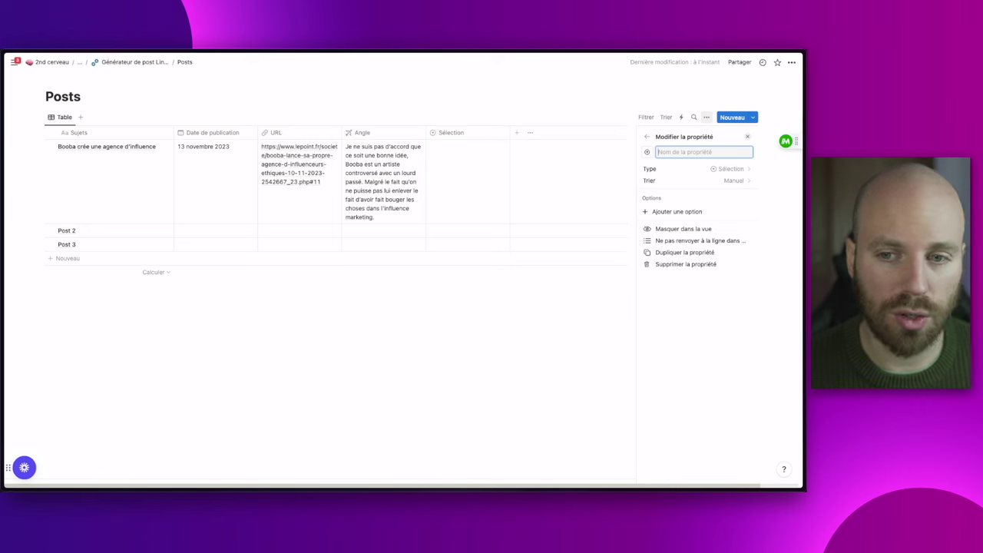
type("T")
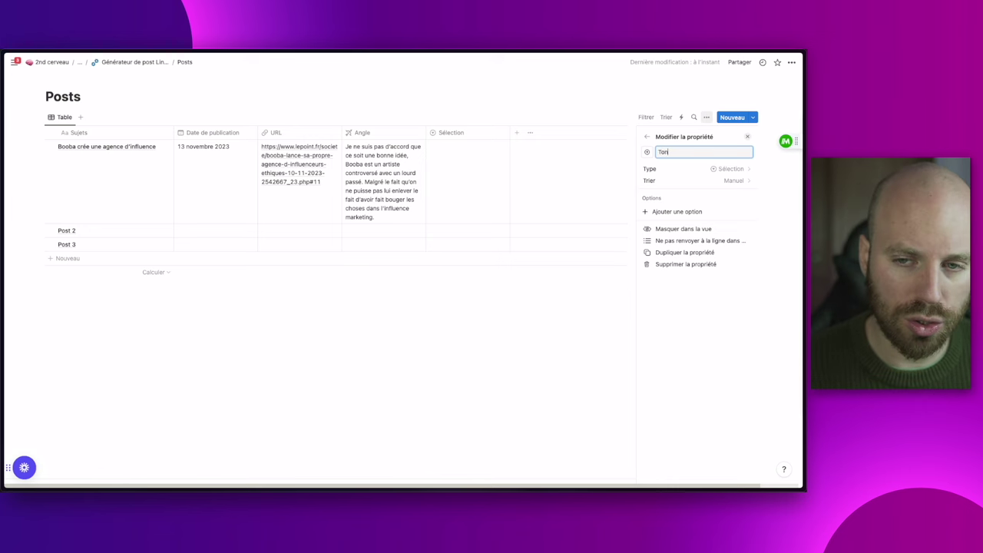
type("on")
left_click(470, 291)
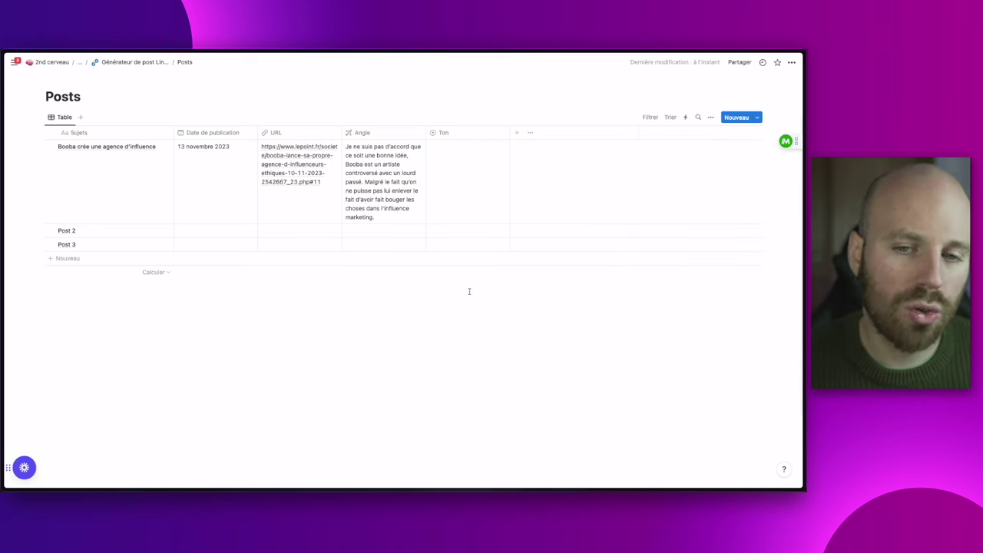
Set the first row's Ton to "Provocateur" from the list of tone options.
left_click(468, 160)
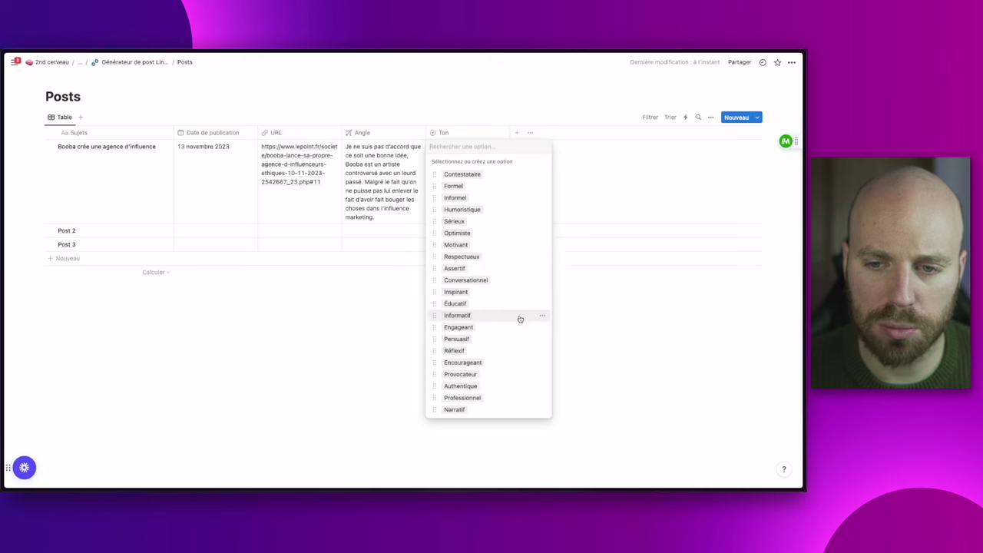
left_click(601, 368)
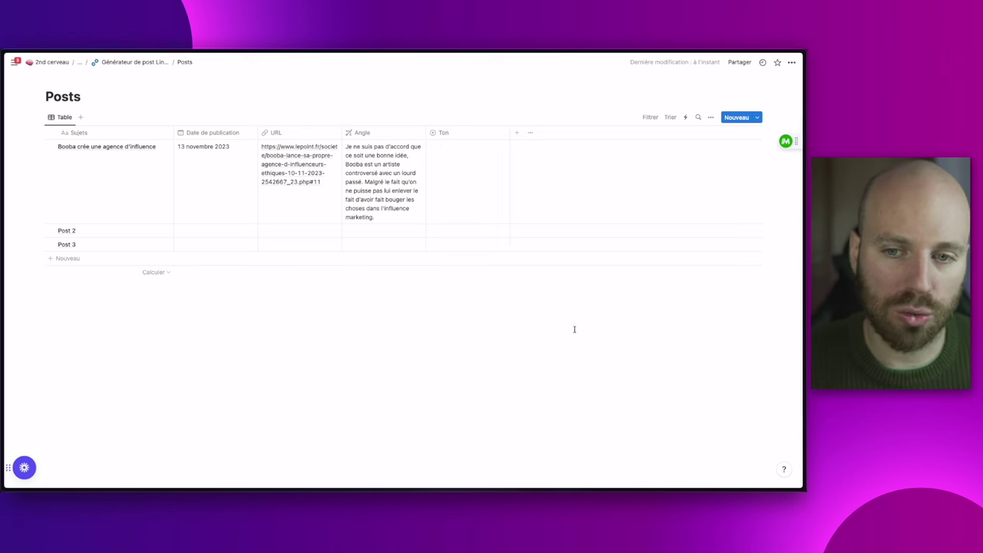
left_click(430, 159)
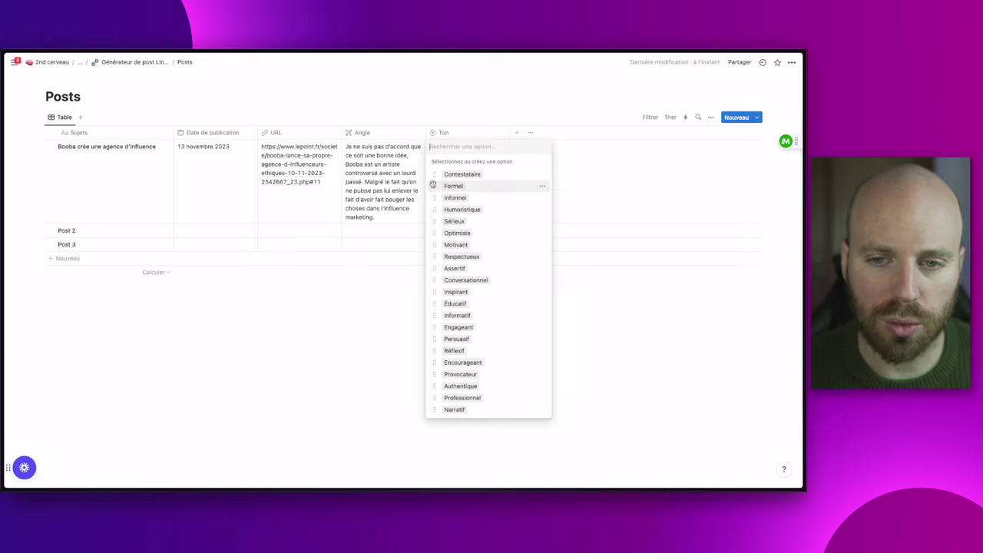
left_click(461, 374)
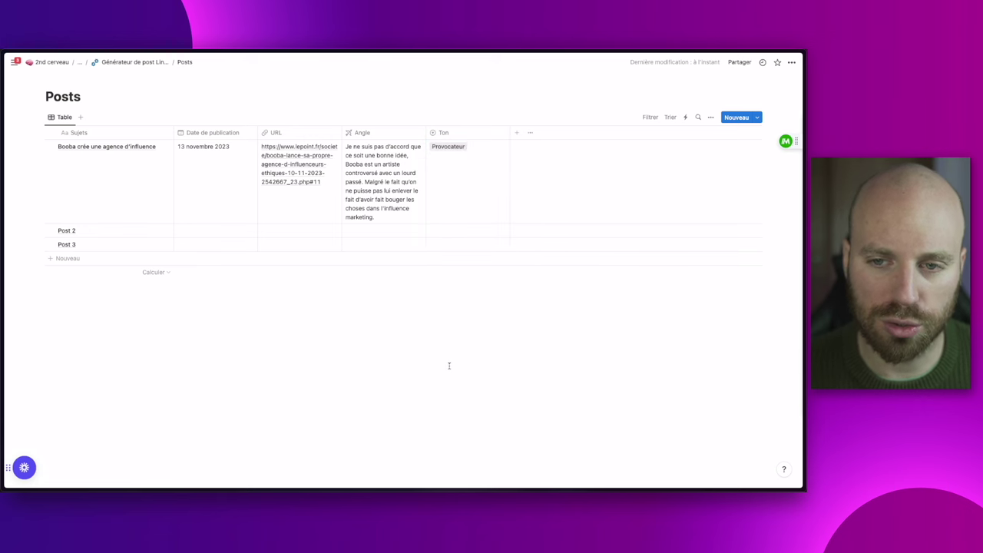
Add a text property named "CTA" to the Posts table.
left_click(517, 133)
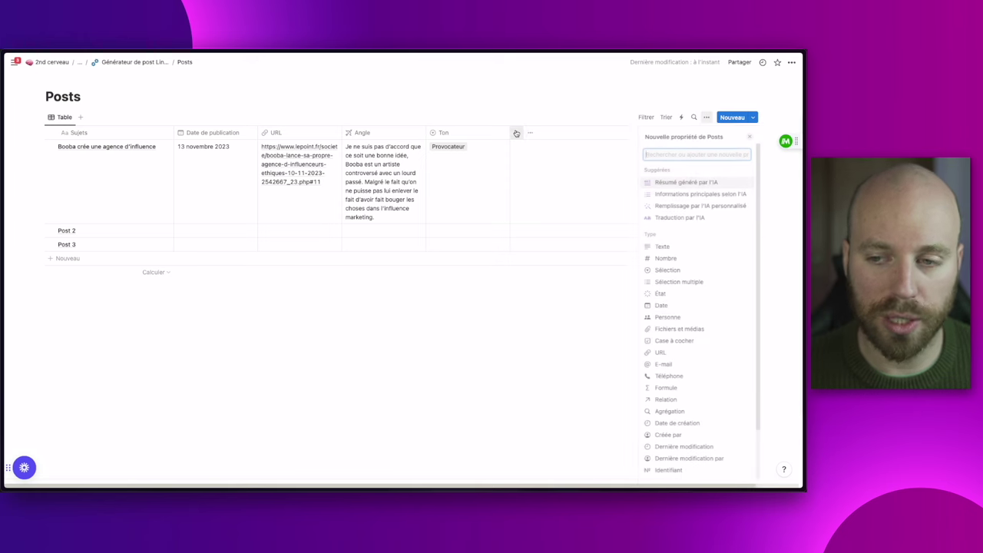
left_click(661, 247)
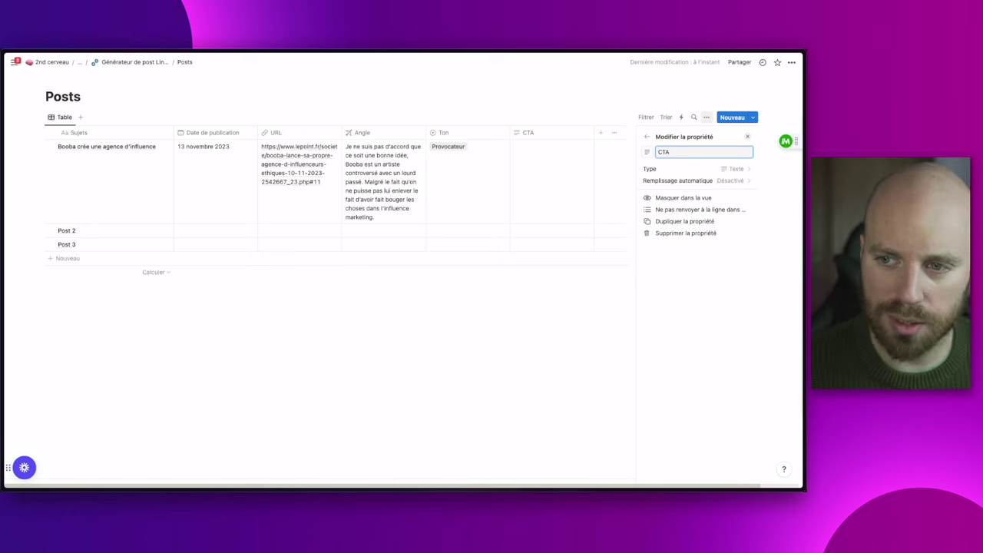
left_click(551, 284)
Fill the first row's CTA with "Vous en pensez quoi ? Dites le moi en commentaire".
left_click(533, 179)
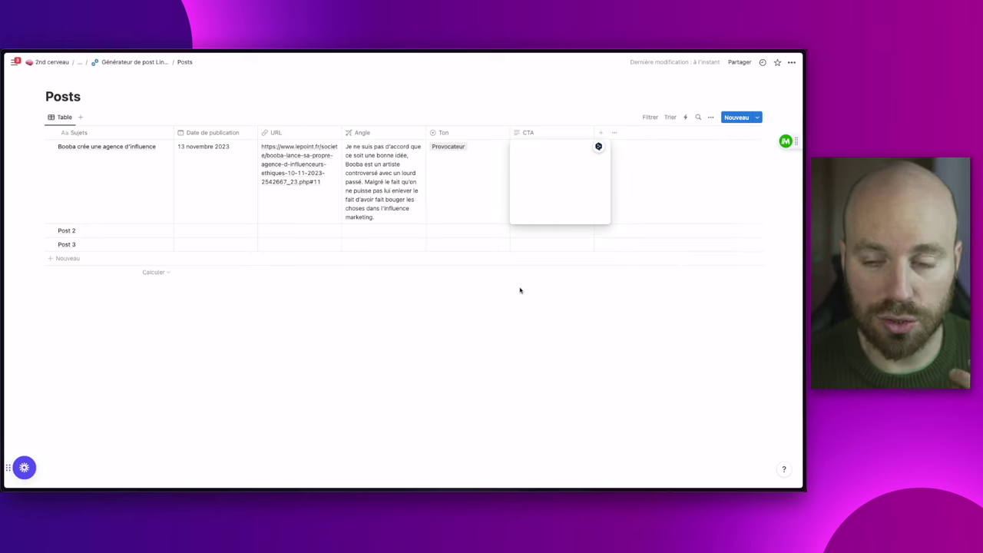
type("Vous en pensez quoi ? Dites le moi en commentaire")
key("Escape")
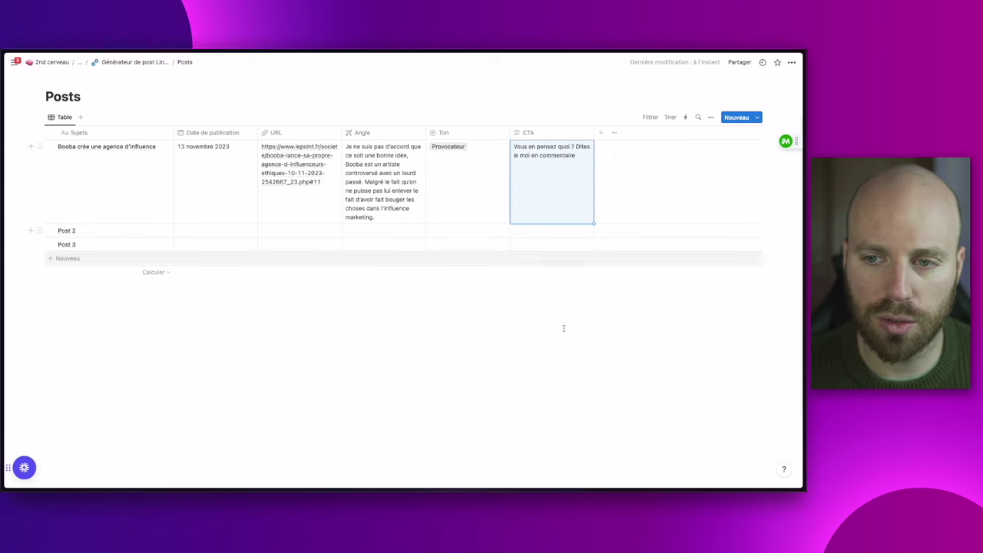
left_click(560, 348)
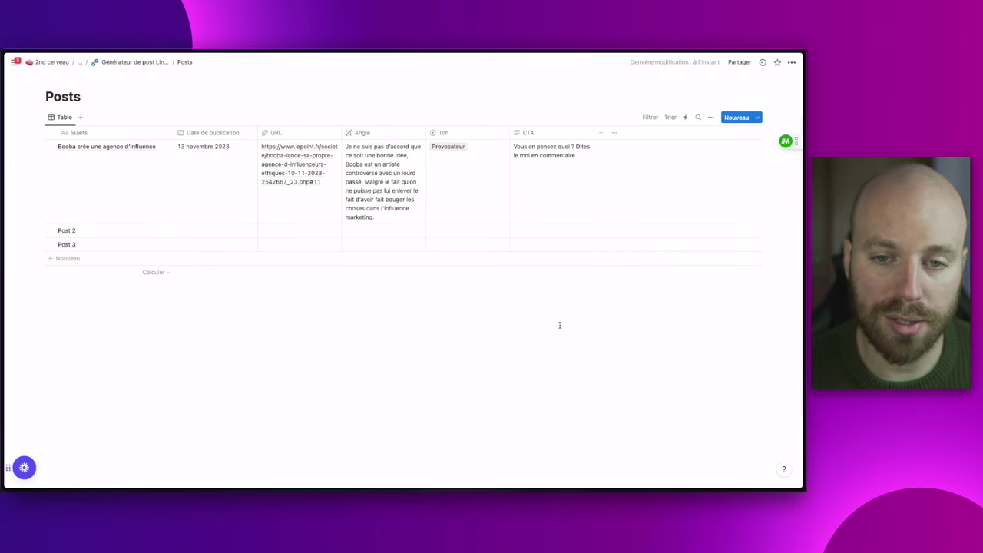
Add a single-select property named "Structure" to the Posts table.
left_click(602, 133)
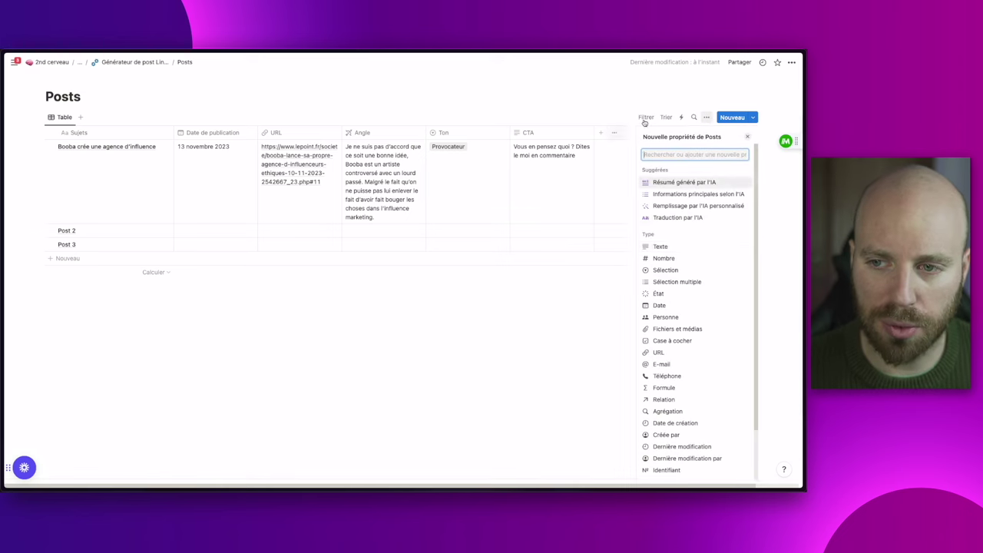
left_click(665, 271)
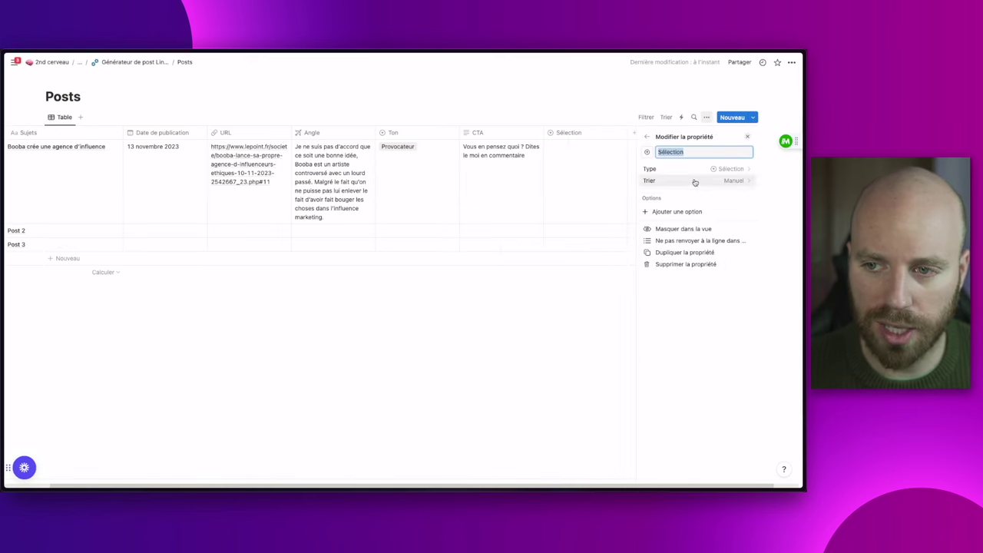
type("Structure")
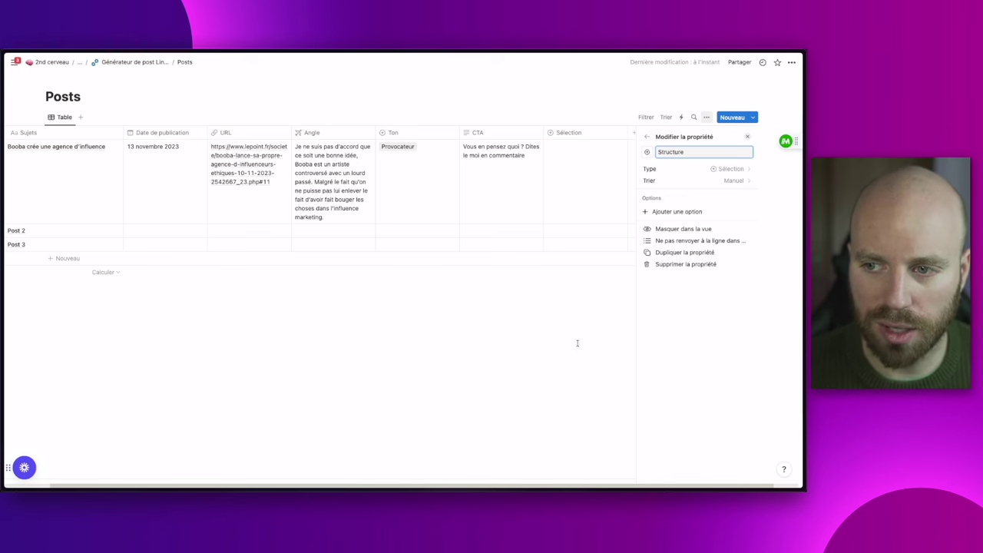
key("Return")
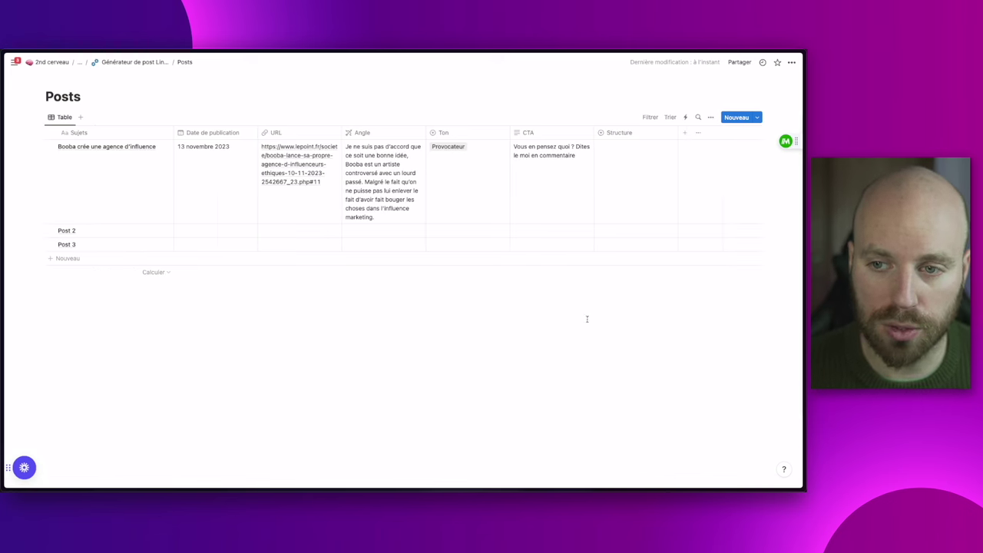
left_click(651, 182)
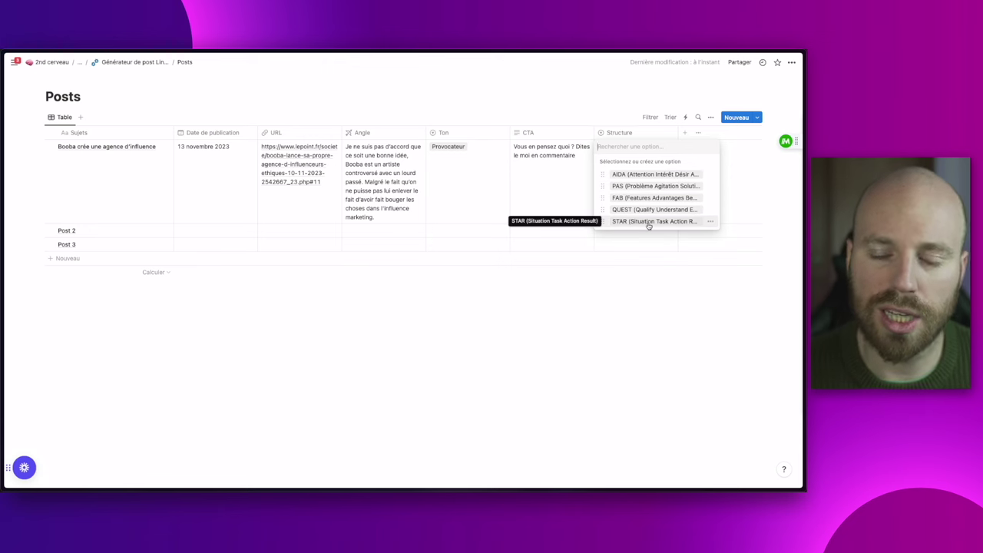
left_click(656, 309)
left_click(628, 182)
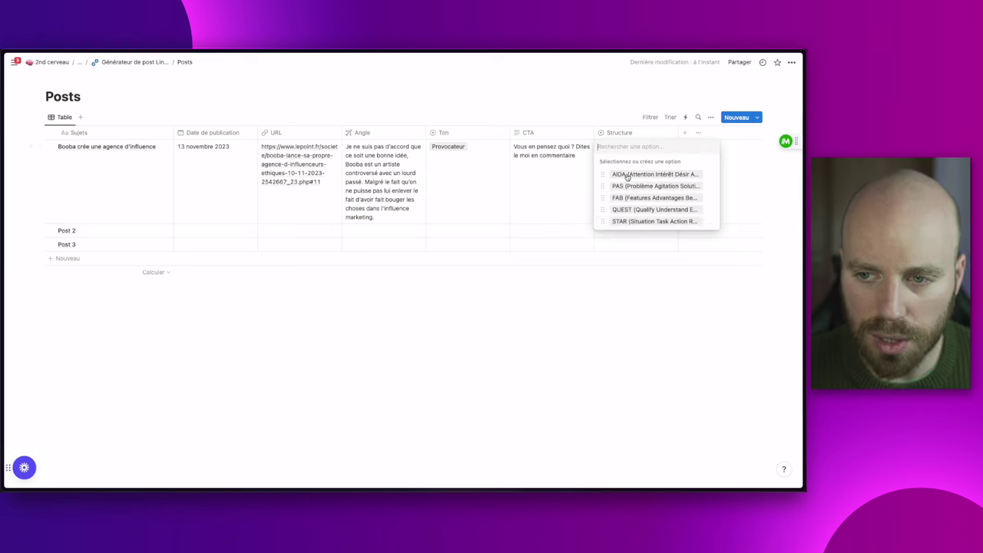
left_click(636, 321)
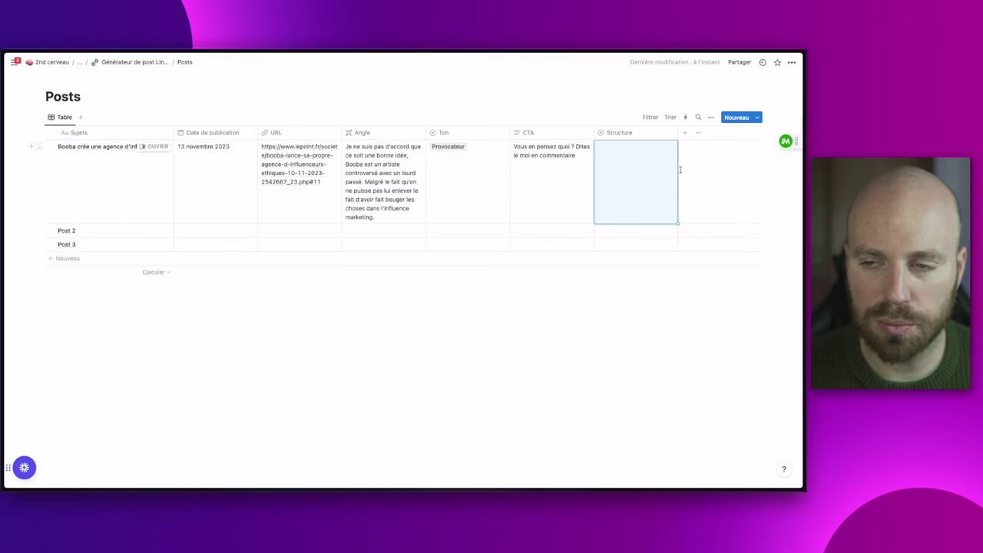
Widen the Structure column and set the first row's Structure to "AIDA (Attention Intérêt Désir Action)".
left_click_drag(679, 132, 712, 133)
left_click(674, 353)
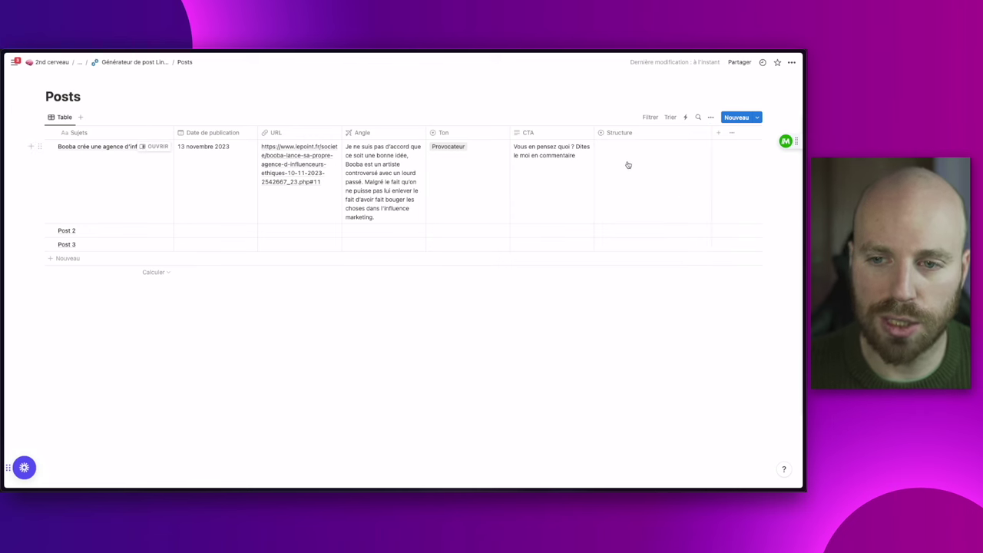
left_click(628, 165)
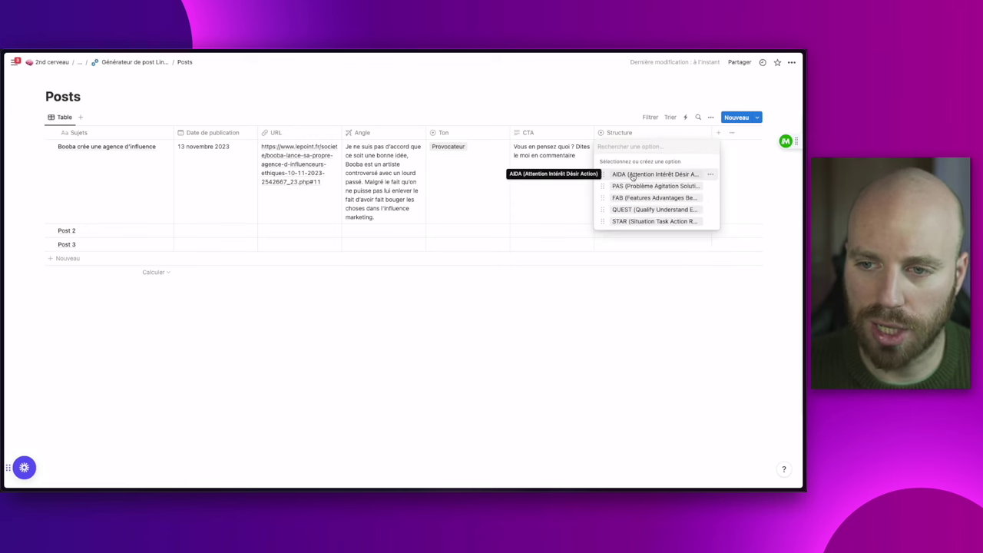
left_click(632, 175)
left_click(625, 334)
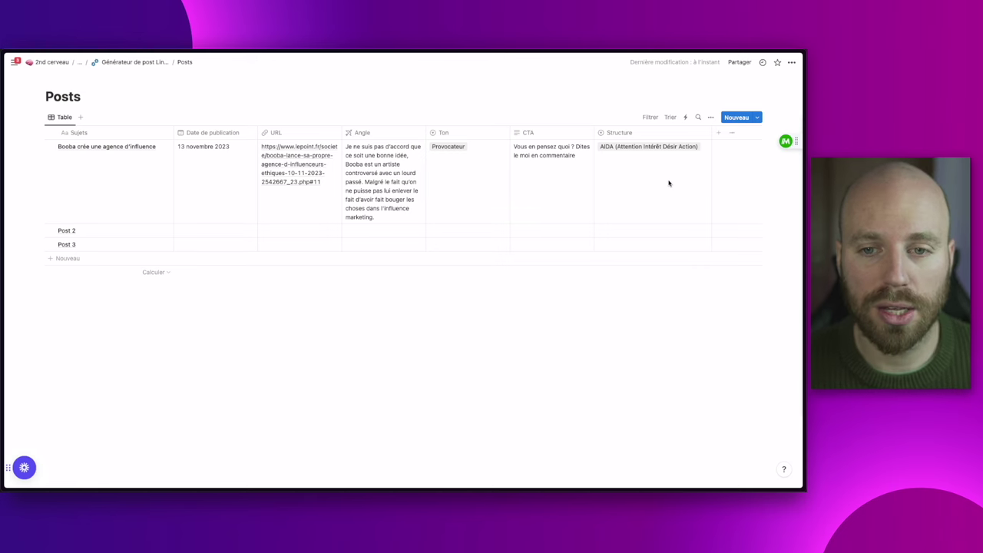
Add a formula property named "Prompt" to the Posts table and give it the robot icon.
left_click(719, 132)
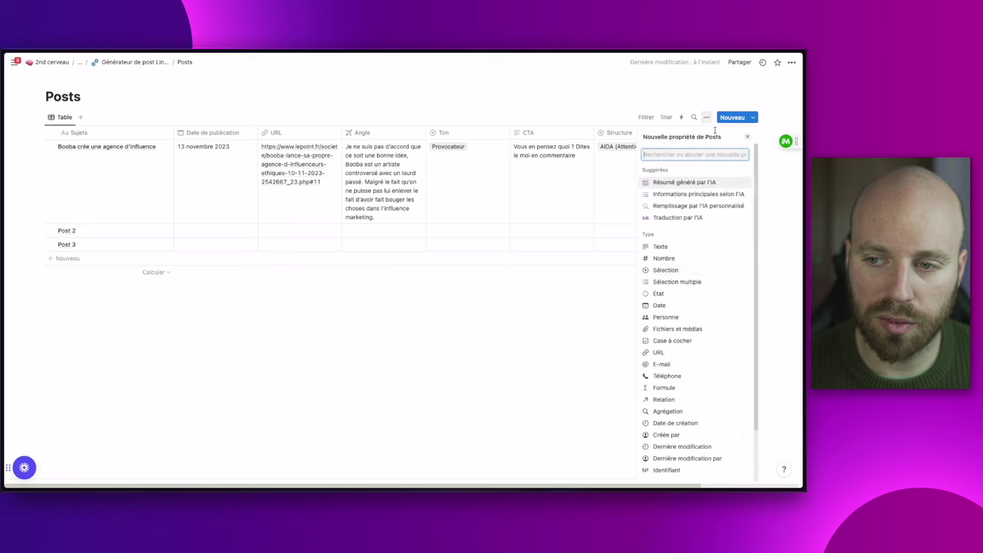
left_click(665, 388)
type("Promp")
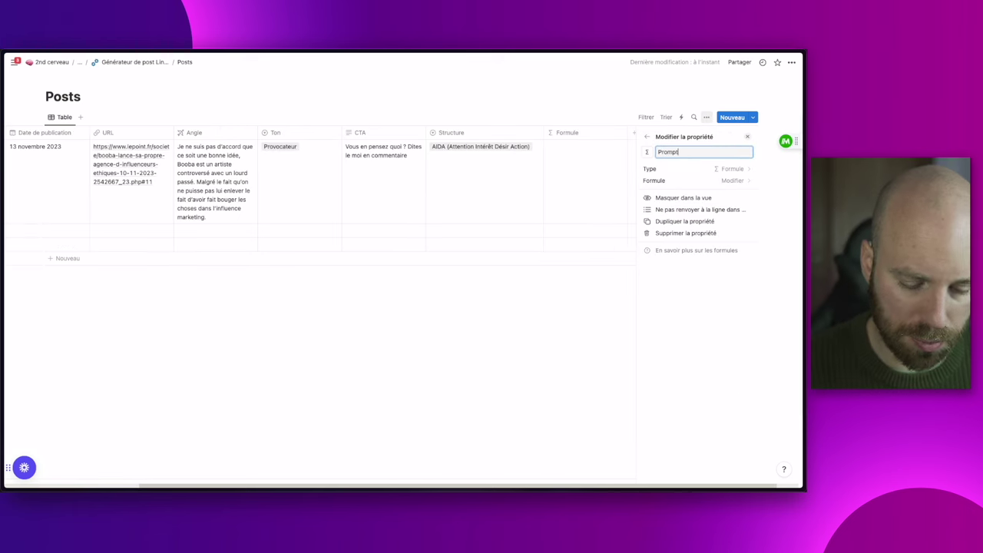
type("t")
left_click(646, 151)
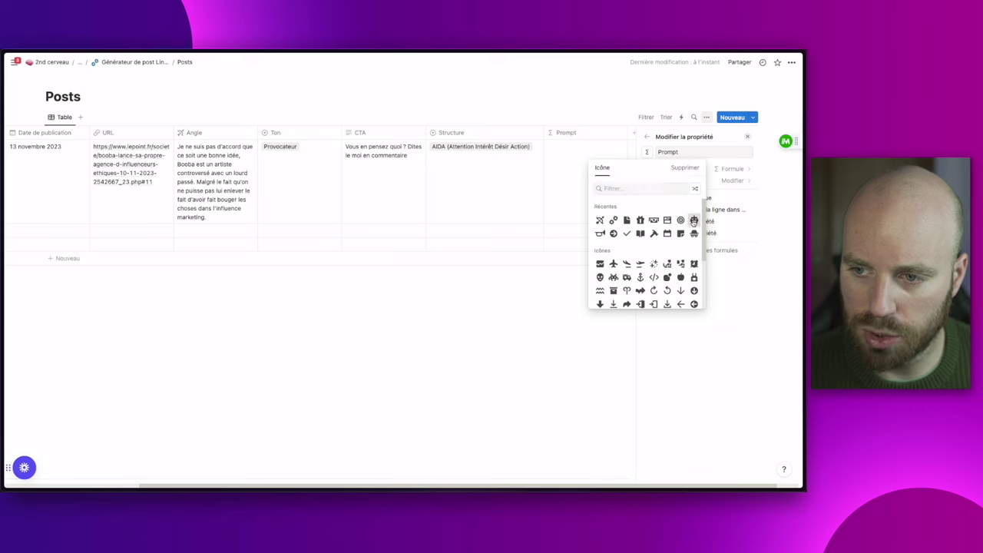
left_click(693, 221)
key("Escape")
Enter a Prompt formula that outputs labelled lines for Sujets, URL, Angle, Ton, CTA and Structure, skipping each property that is empty.
left_click(672, 133)
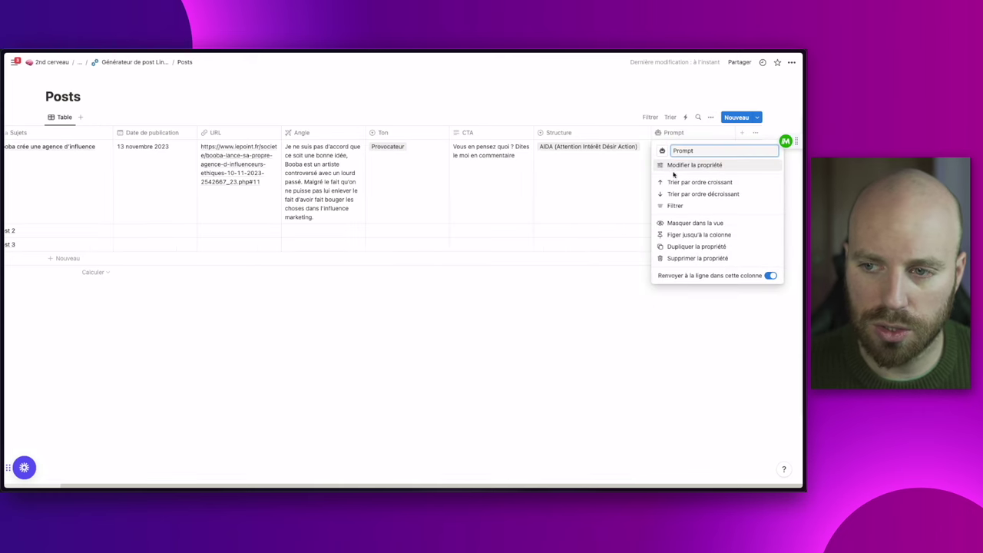
left_click(691, 164)
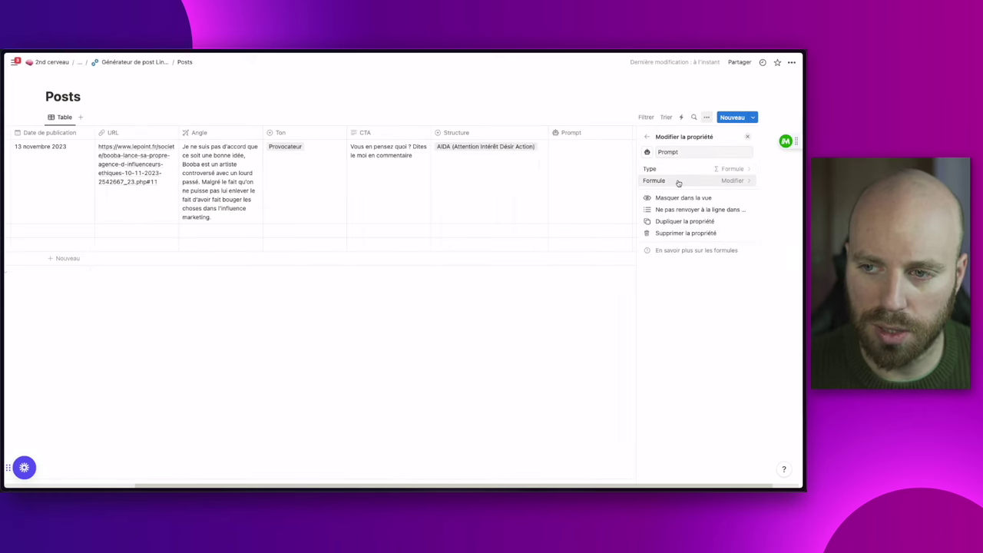
left_click(678, 181)
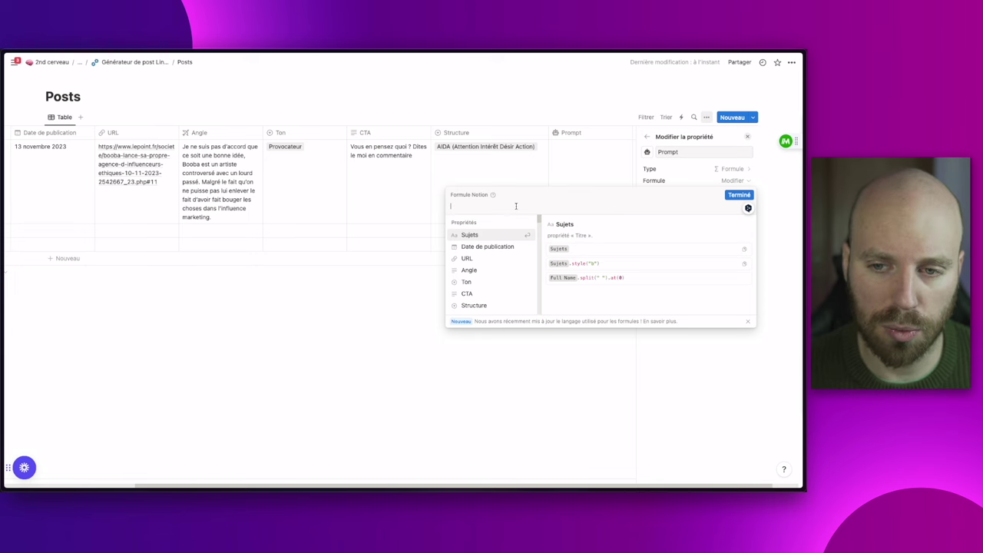
type("if(empty(Sujets),\"\",\"- Le sujet : \"+Sujets+\"\\n\")+if(empty(URL),\"\",\"- Le lien : \"+URL+\"\\n\")+if(empty(Angle),\"\",\"- La ligne éditoriale : \"+Angle+\"\\n\")+if(empty(Ton),\"\",\"- Le ton : \"+Ton+\"\\n\")+if(empty(CTA),\"\",\"- Le Call to action : \"+CTA+\"\\n\")+if(empty(Structure),\"\",\"- La structure : \"+Structure)")
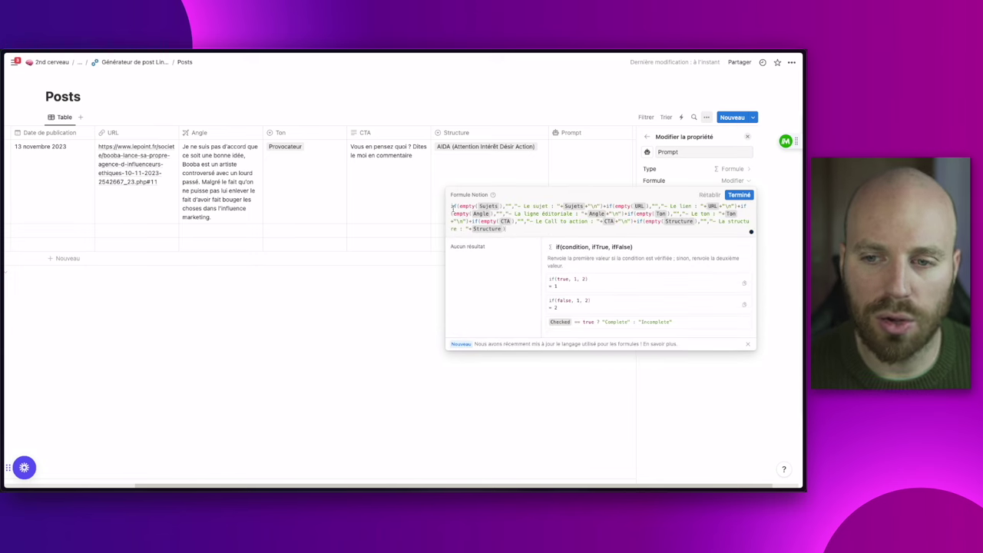
left_click(739, 194)
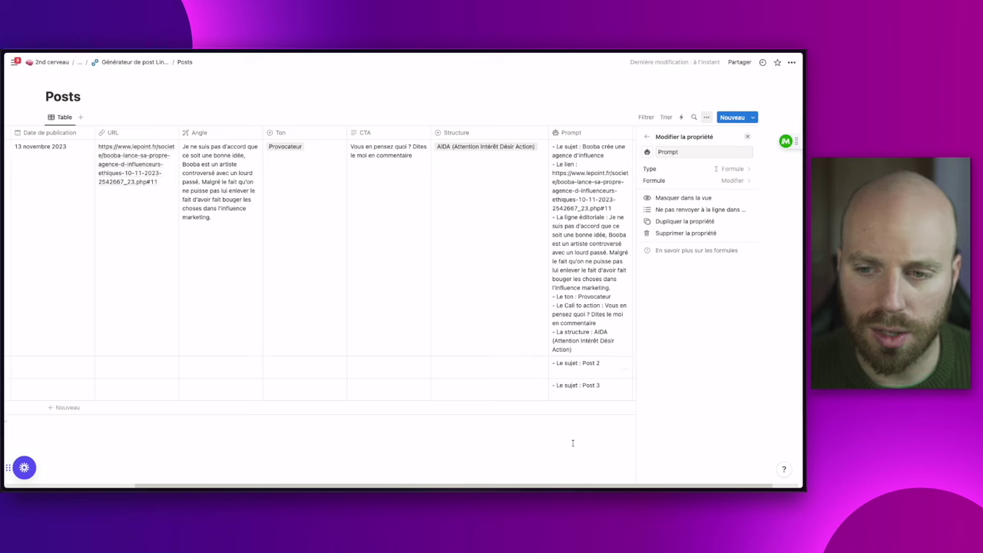
scroll(450, 300, "right", 3)
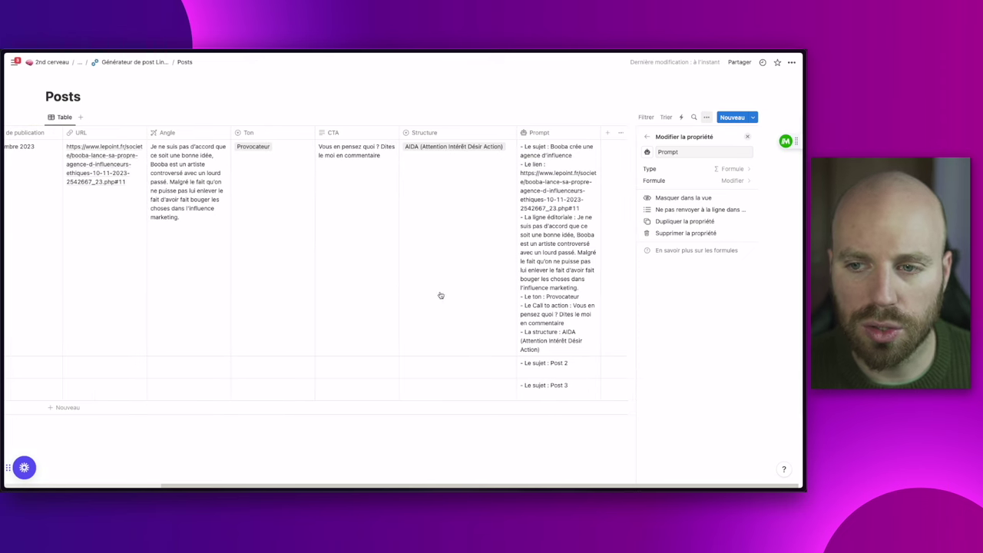
Clear the first row's Ton to test the Prompt formula, and set it back to Provocateur.
left_click(272, 168)
key("Escape")
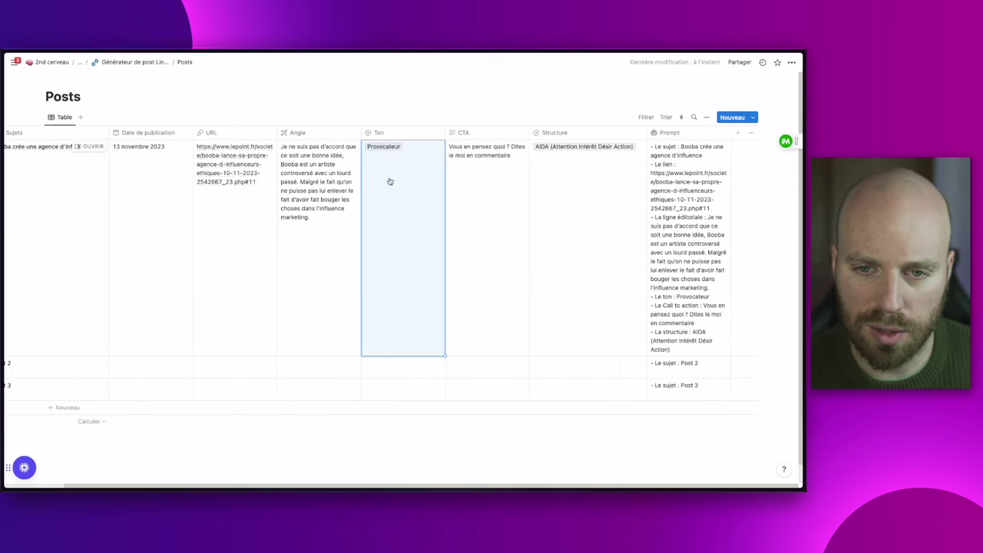
key("BackSpace")
left_click(403, 232)
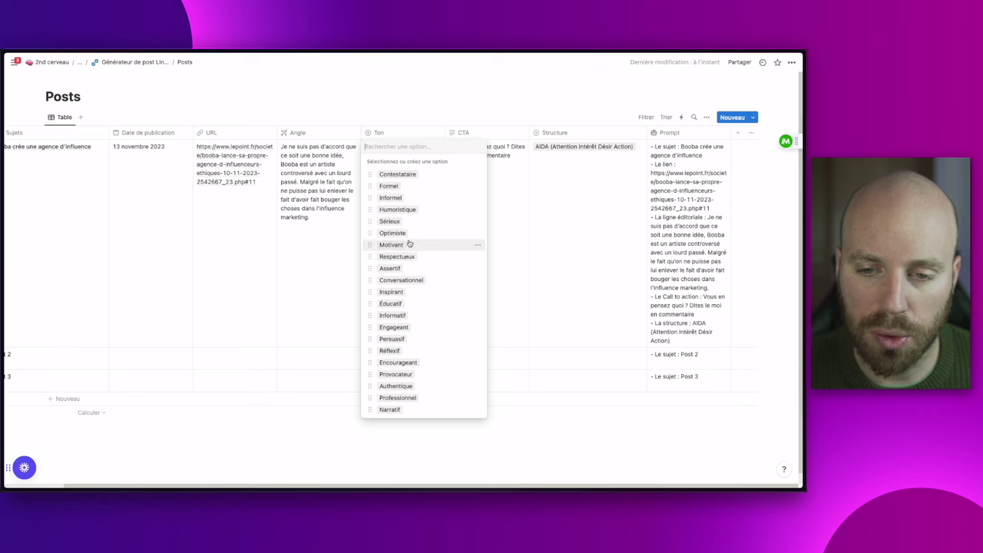
left_click(396, 374)
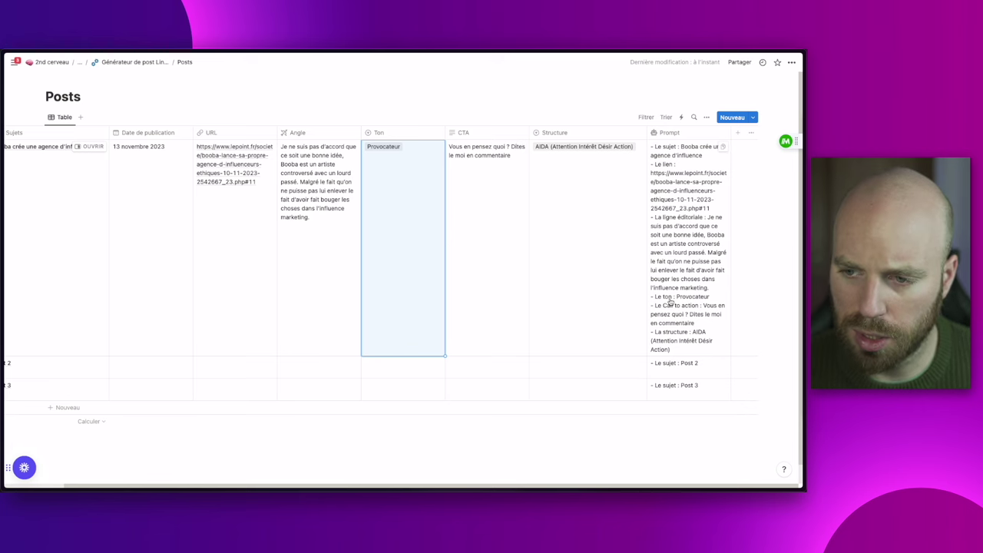
key("BackSpace")
left_click(432, 215)
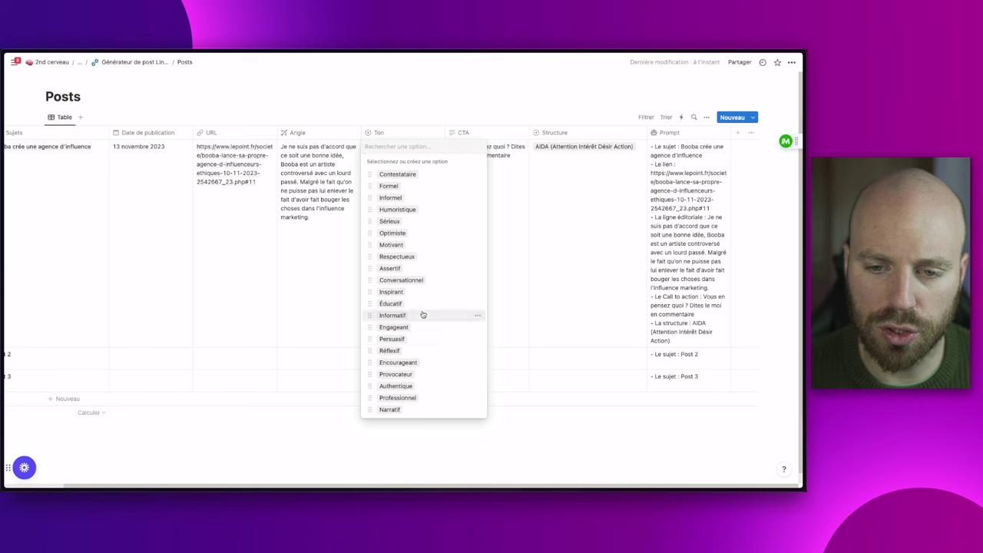
left_click(396, 374)
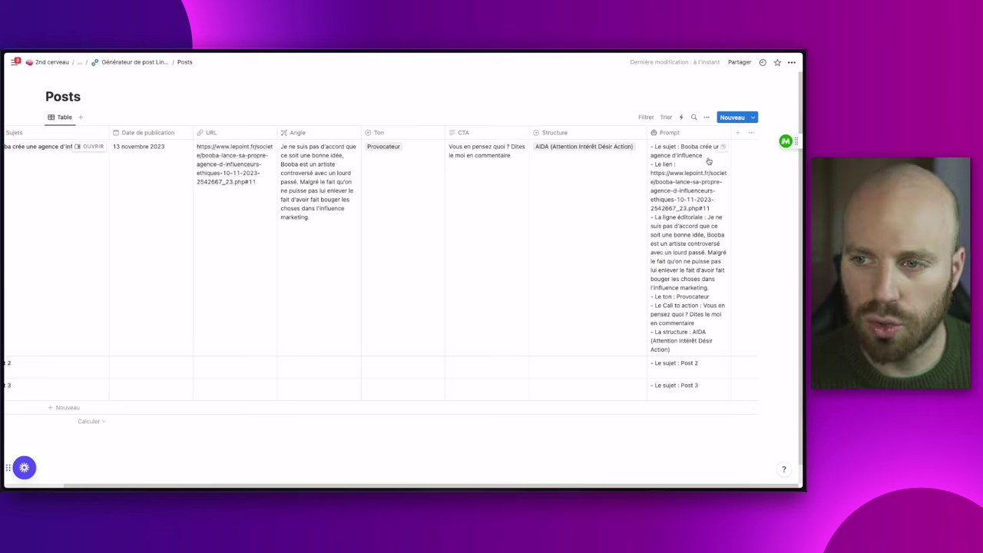
Add a text property named "Moi" to the Posts table.
left_click(738, 132)
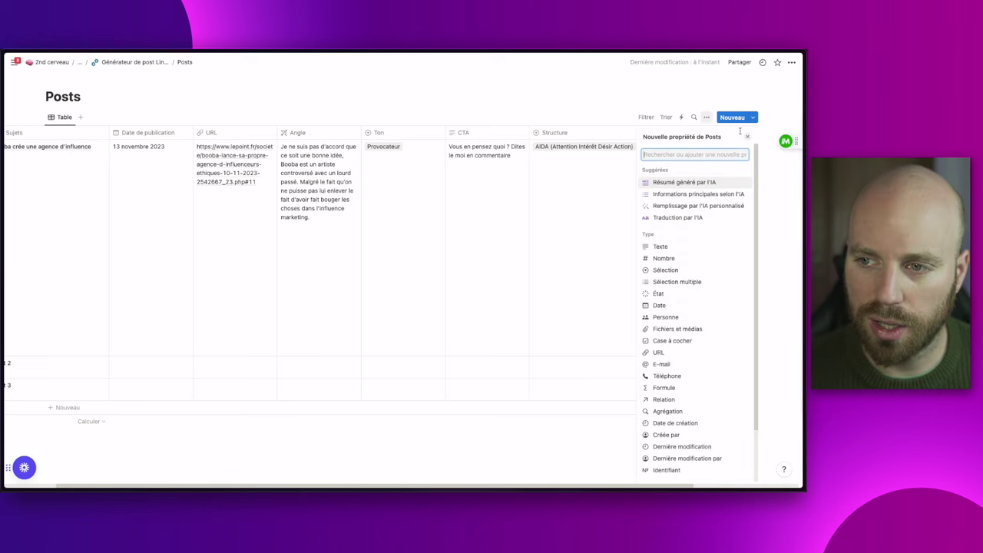
left_click(661, 248)
type("Moi")
key("Escape")
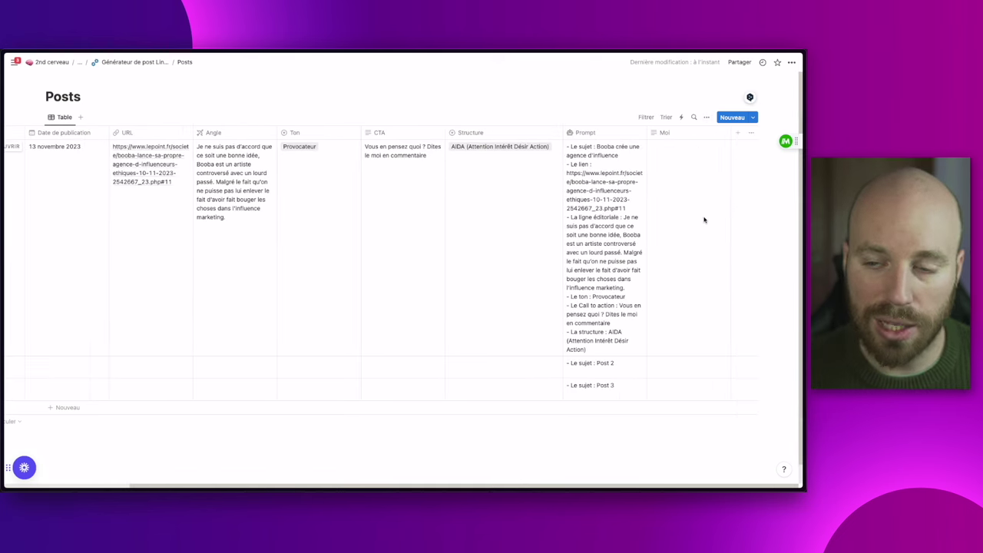
Fill the first row's Moi with the author's introduction as head of the Waldo influence agency, representing specialised niche influencers mainly on YouTube.
left_click(678, 189)
type("Je suis Alexis Pineaud, responsable de l'agence d'influence Waldo. Une agence d'influence qui représente des influenceurs spécialisés et de niche principalement sur YouTube. Mon but est de faire en sorte que les influenceurs et les marques communiquent efficacement ensemble pour faire des campagnes d'influence créatives.")
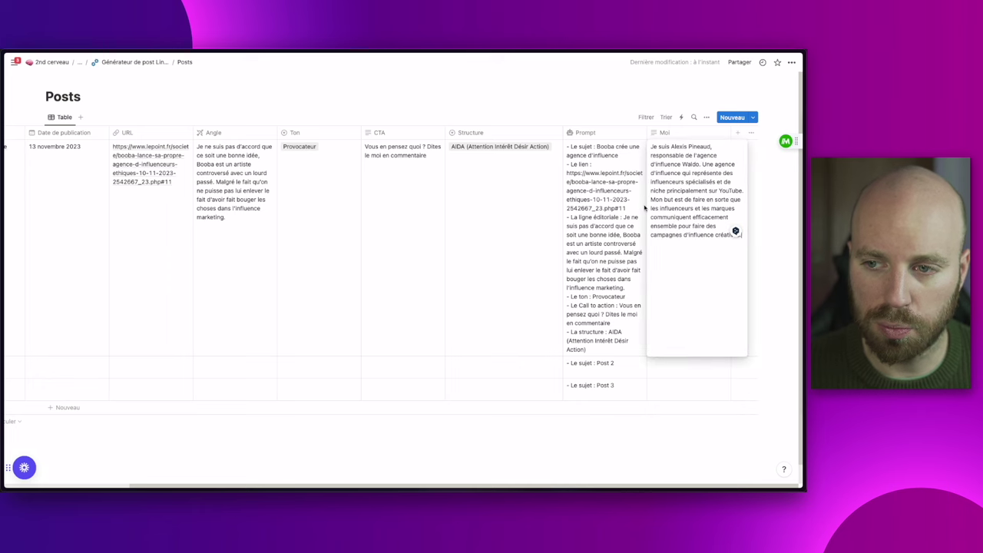
key("Escape")
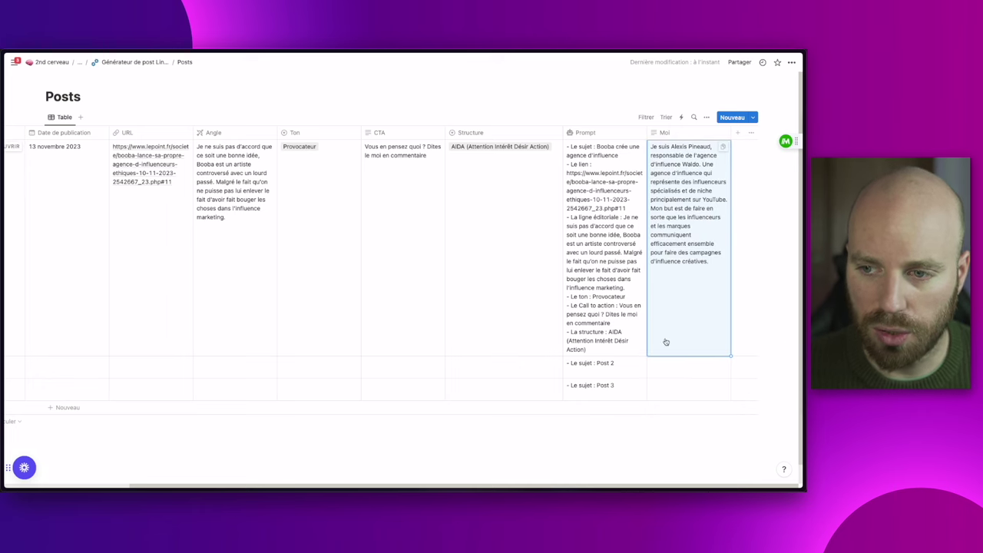
key("Escape")
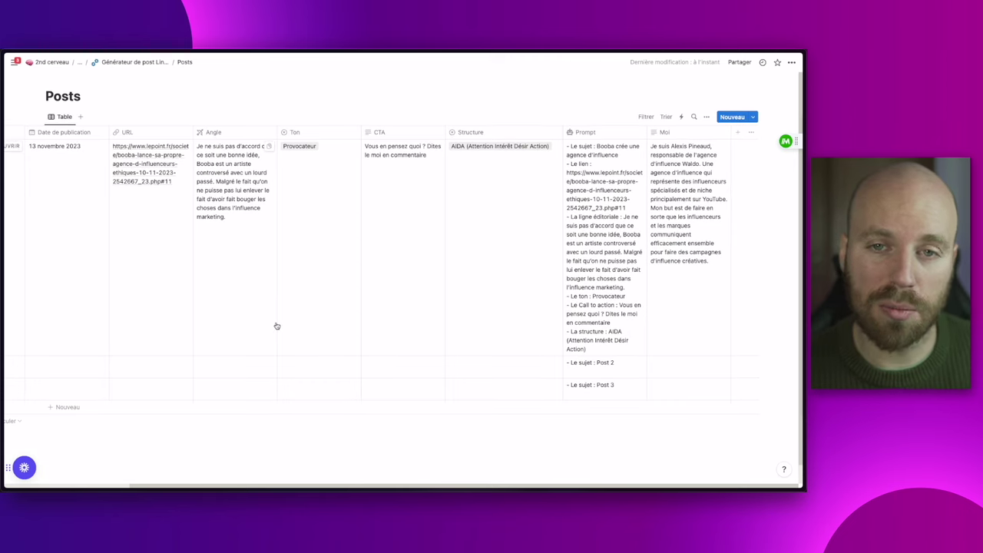
Extend the Prompt formula with instructions to write a fluid LinkedIn post without naming the structure's terms, and to take the Moi text into account.
left_click(603, 192)
key("ctrl+v")
key("Escape")
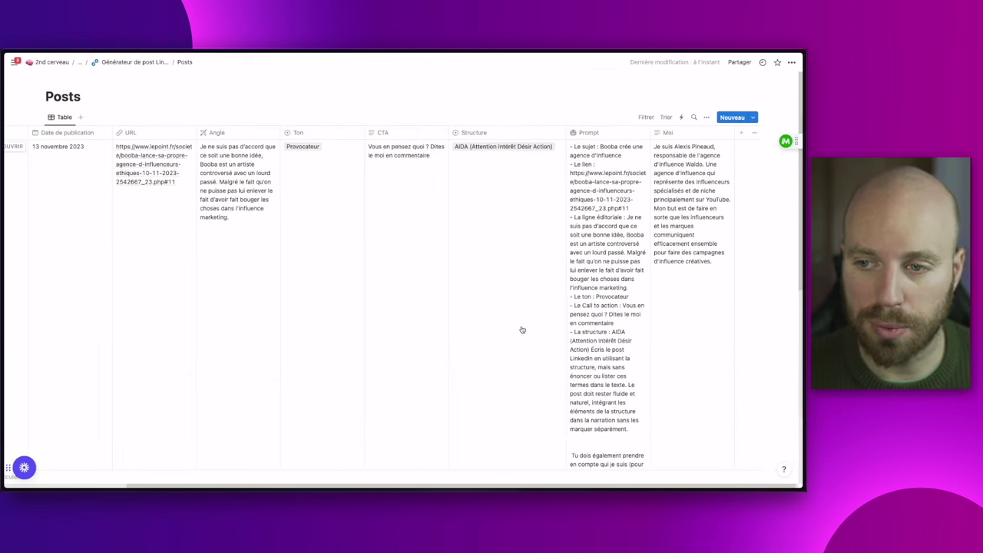
scroll(520, 328, "left", 3)
scroll(520, 329, "right", 3)
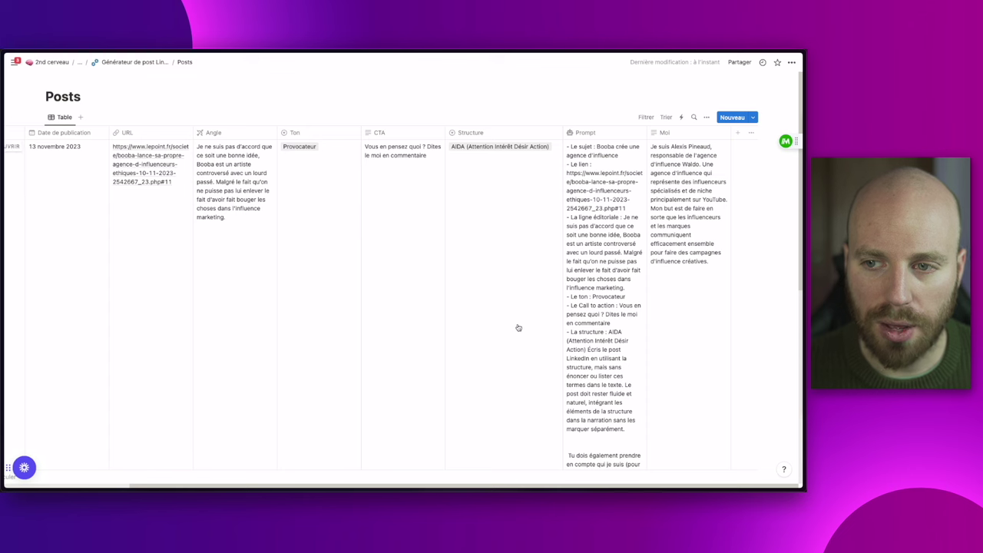
Review the first row across all columns of the Posts table, comparing the Moi text with the extended Prompt.
left_click(683, 211)
key("ctrl+a")
key("Escape")
left_click(634, 261)
key("Escape")
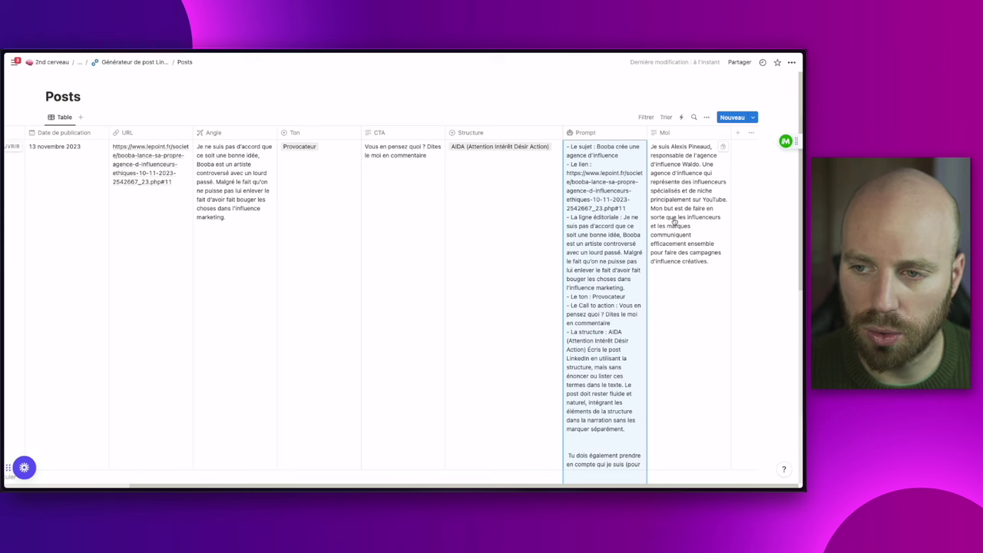
scroll(423, 274, "left", 3)
scroll(417, 268, "right", 3)
left_click(752, 118)
left_click(410, 245)
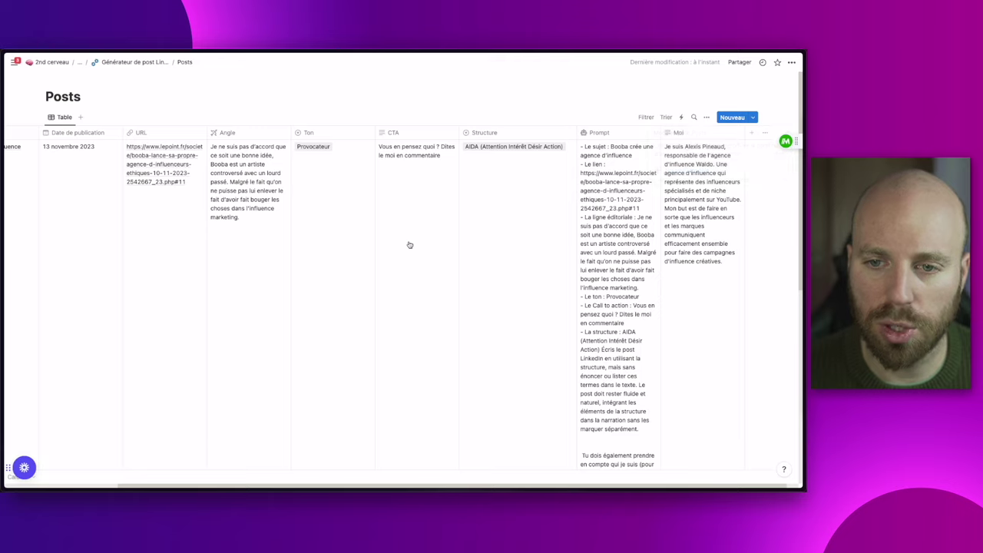
scroll(408, 244, "left", 4)
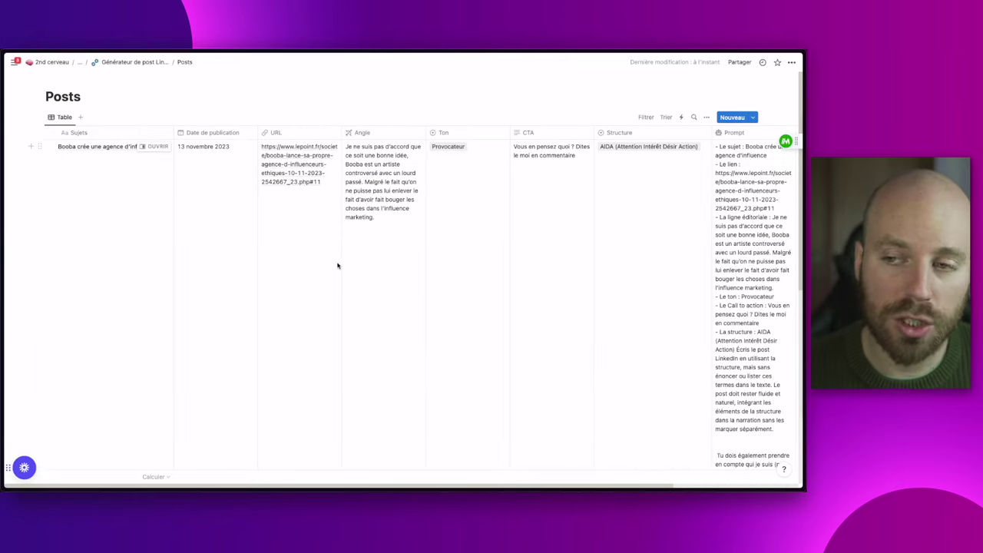
scroll(255, 249, "right", 2)
scroll(153, 226, "left", 2)
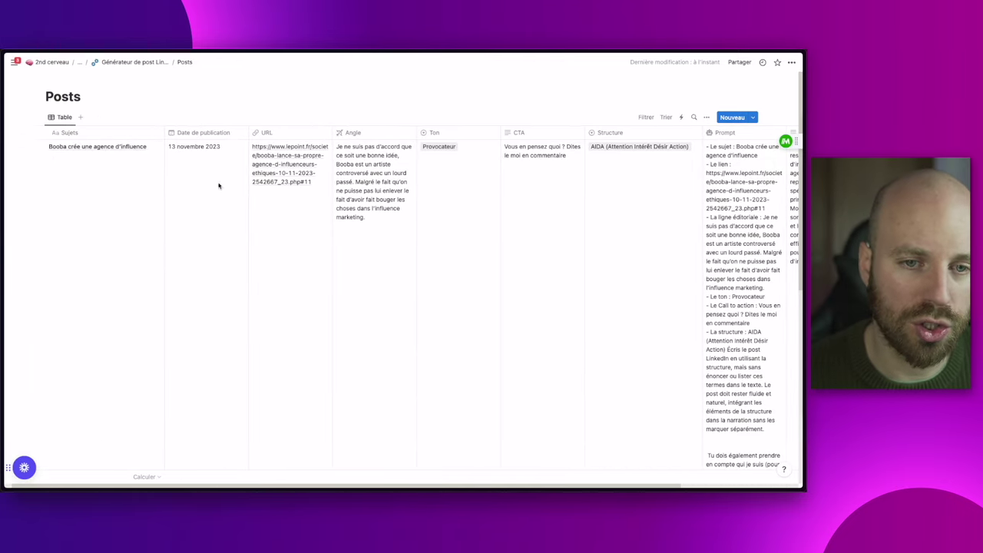
scroll(216, 246, "right", 4)
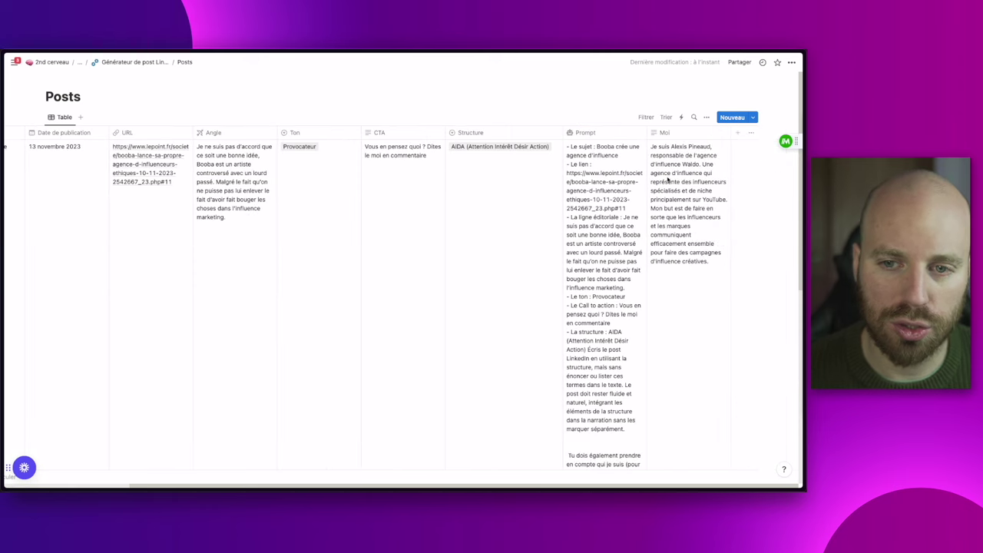
Add a status property to the Posts table, keeping the name "État" and its default options.
left_click(738, 133)
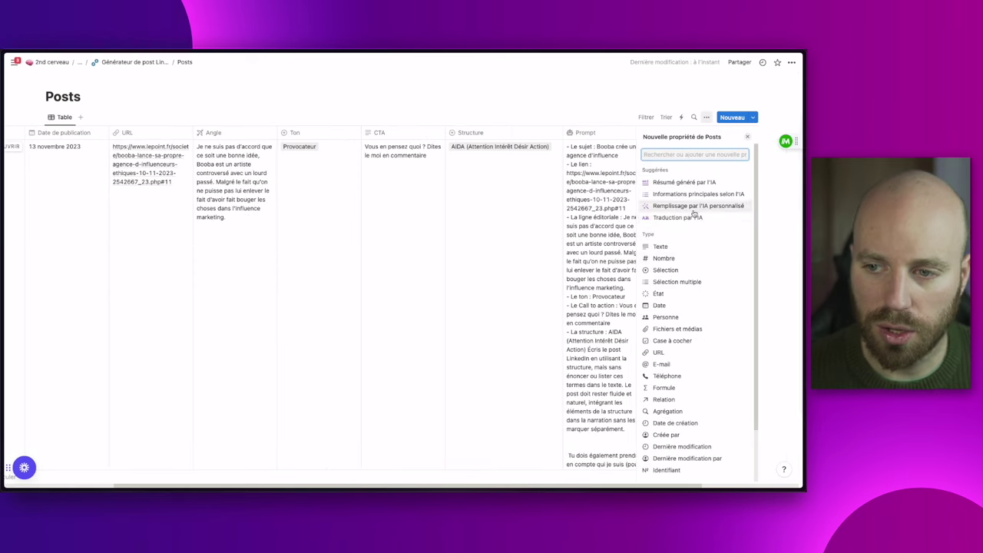
left_click(677, 296)
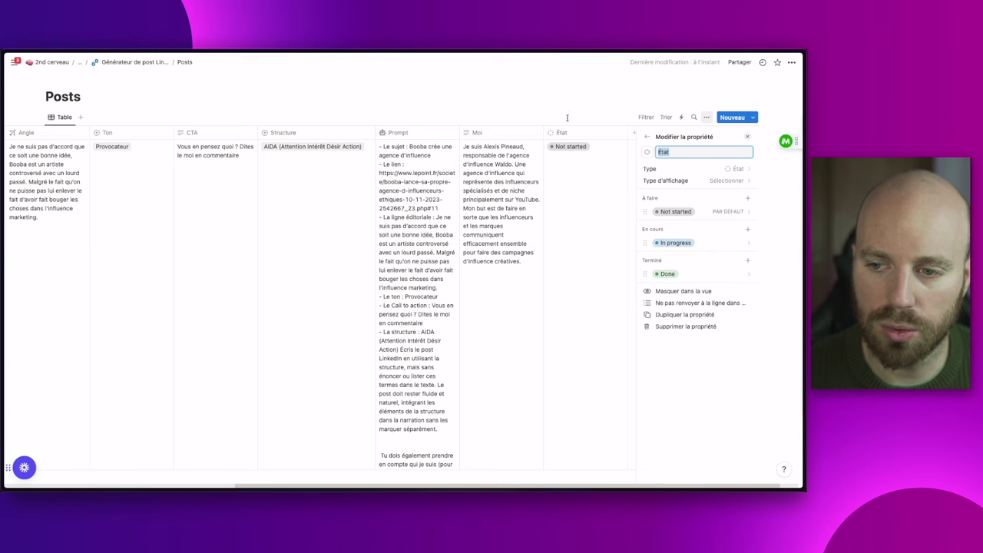
key("Escape")
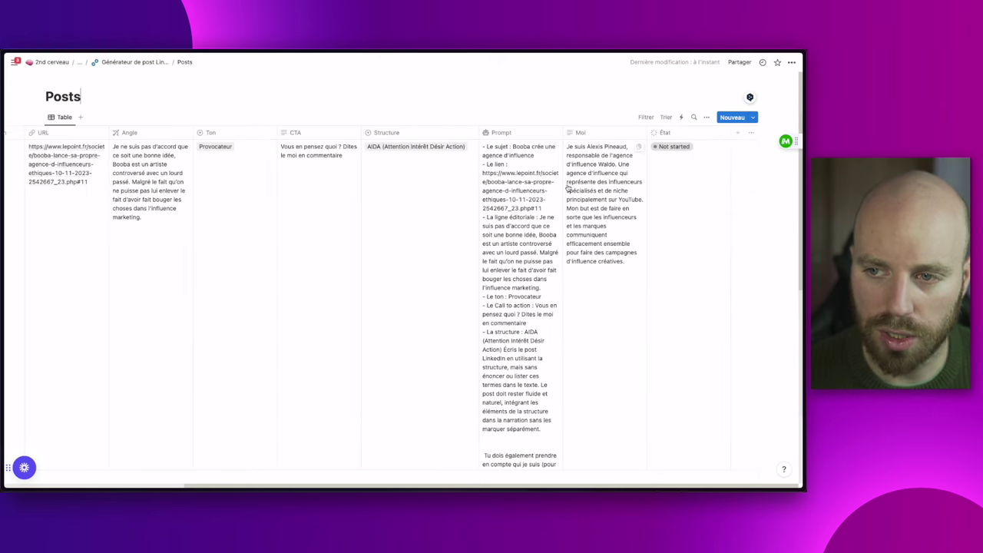
Open the Booba post's page and reorder its properties: État first, Date de publication second, and Moi last.
scroll(205, 179, "left", 5)
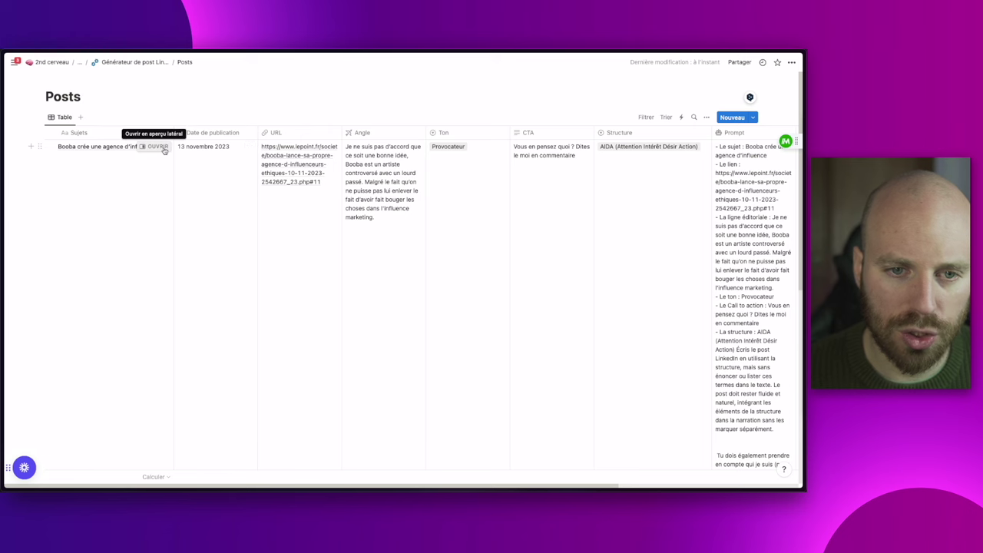
left_click(158, 146)
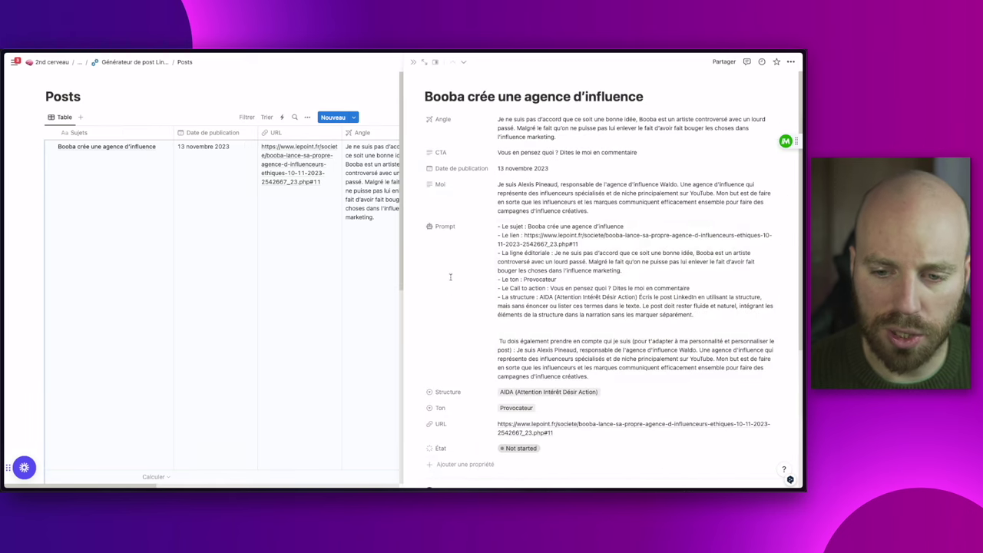
left_click_drag(450, 449, 458, 120)
left_click_drag(442, 187, 448, 136)
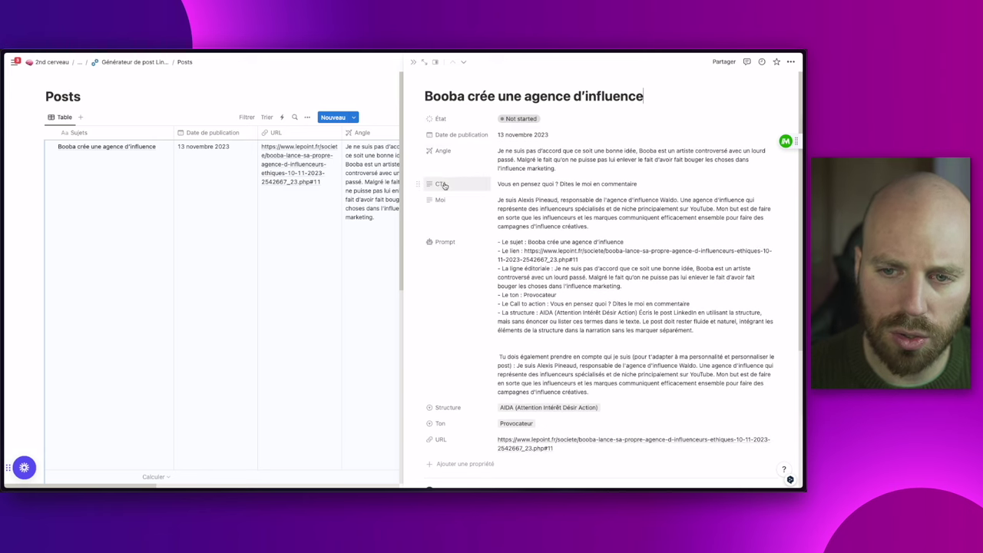
left_click_drag(440, 200, 473, 451)
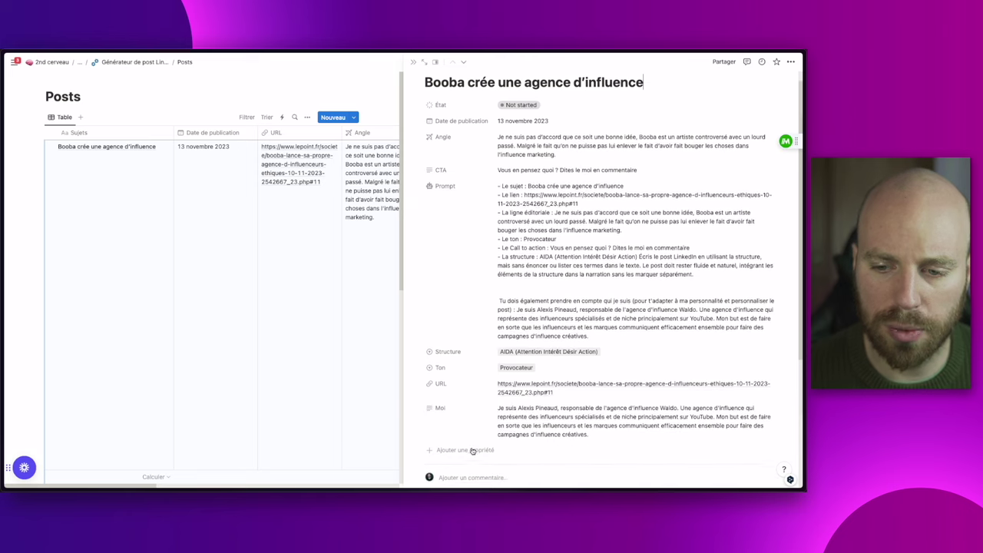
Hide the Moi property on the post's page, and expand the hidden properties to check it.
left_click(441, 402)
mouse_move(461, 346)
left_click(568, 359)
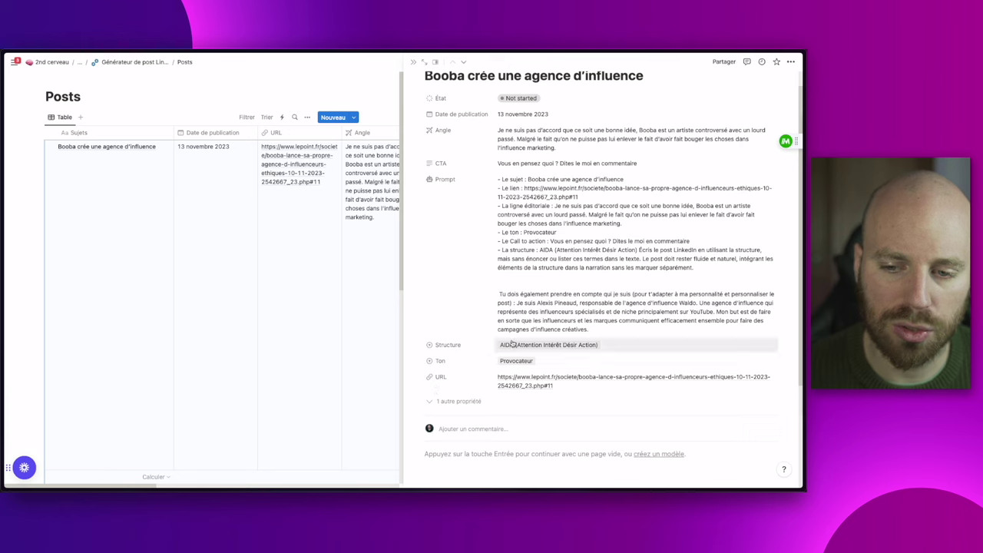
left_click(457, 422)
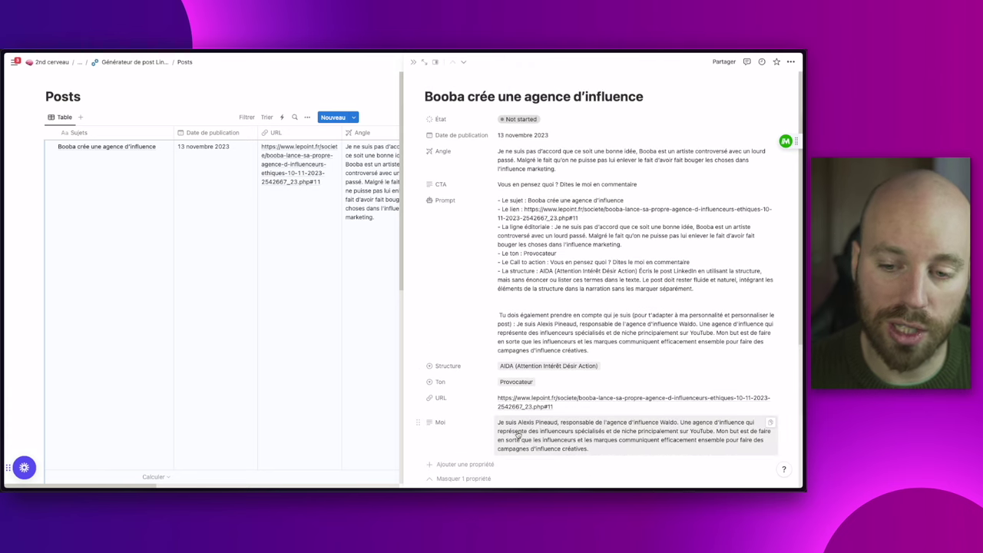
Reorder the Booba post's properties as URL, Angle, Structure, Ton, CTA and Prompt below Date de publication, and copy the Prompt text.
left_click(458, 480)
left_click_drag(440, 397, 445, 161)
left_click_drag(451, 389, 451, 222)
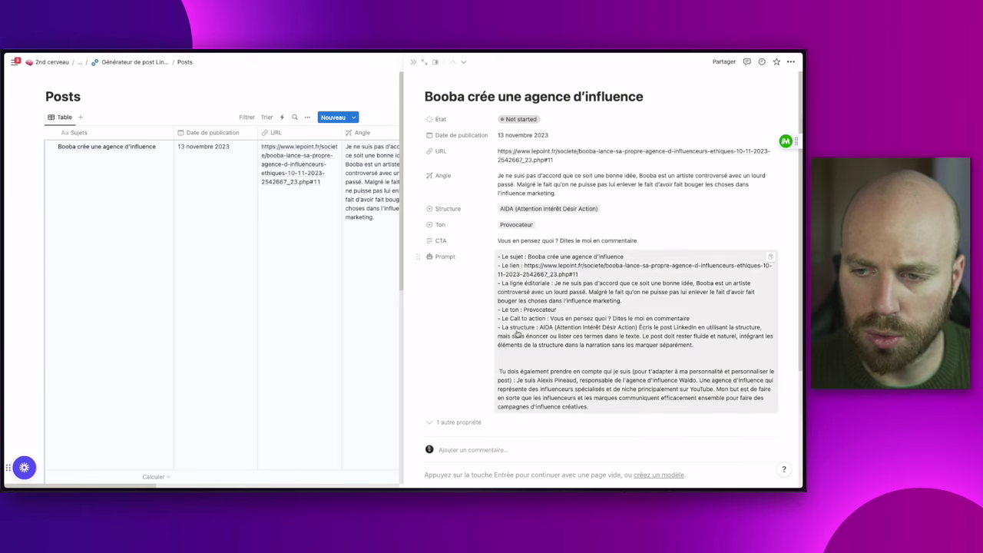
left_click(771, 256)
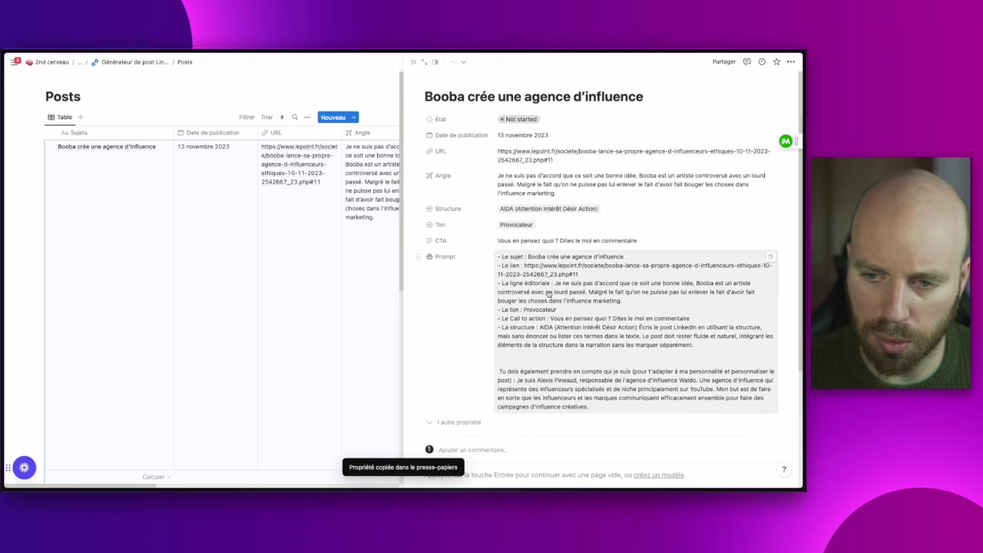
On the Générateur de post Linkedin page, collapse the Backup toggle and add a divider with blank lines above it.
left_click(147, 62)
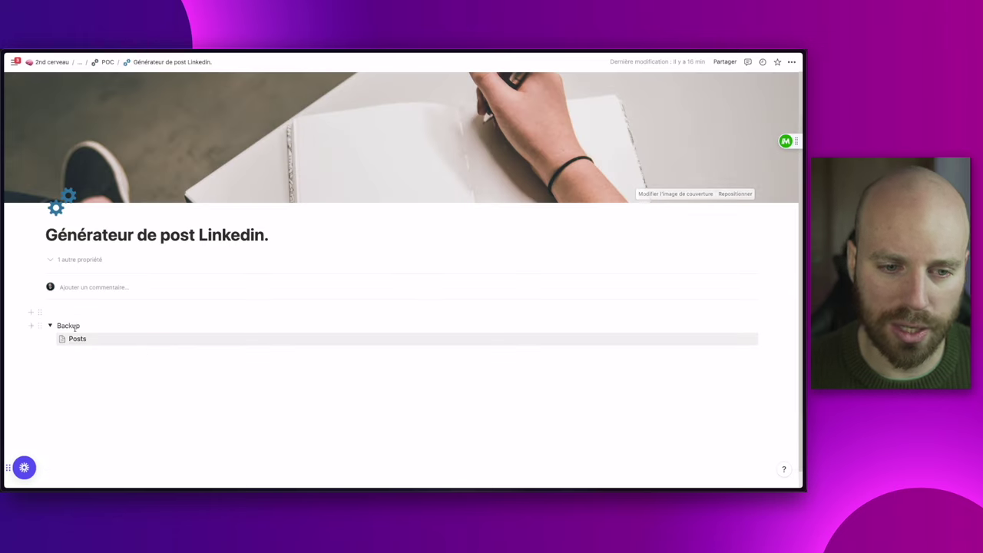
left_click(50, 329)
key("Return")
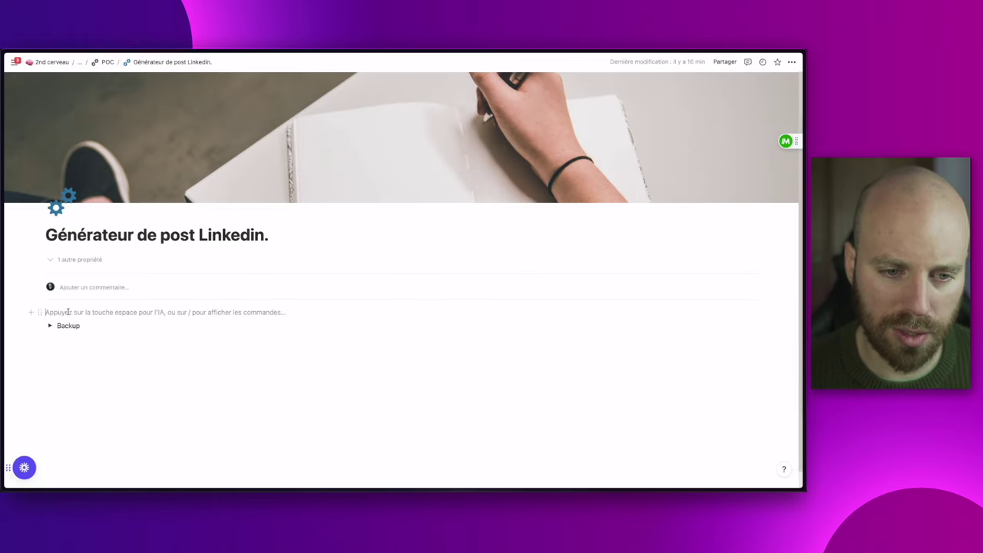
key("BackSpace")
key("Up")
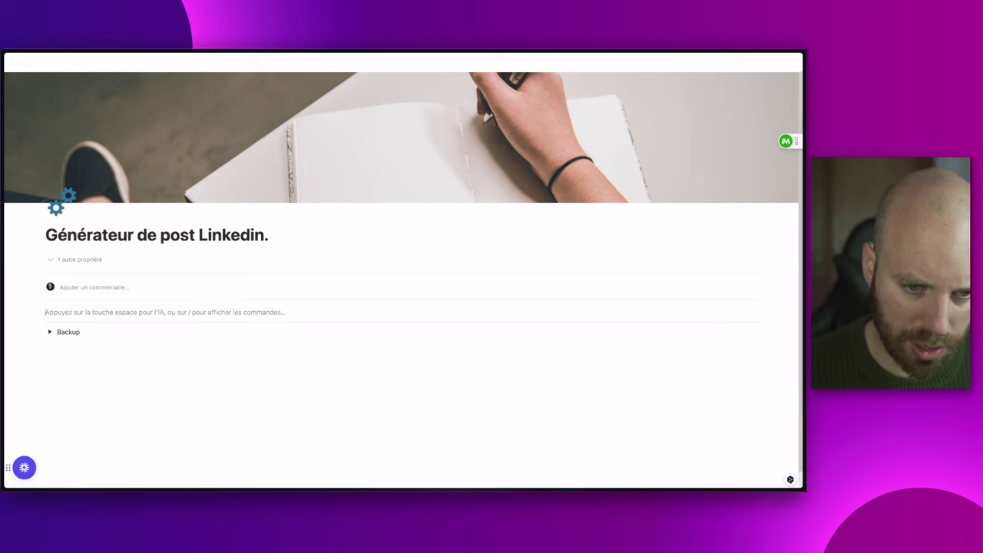
key("Return")
key("Return")
key("Up")
key("Up")
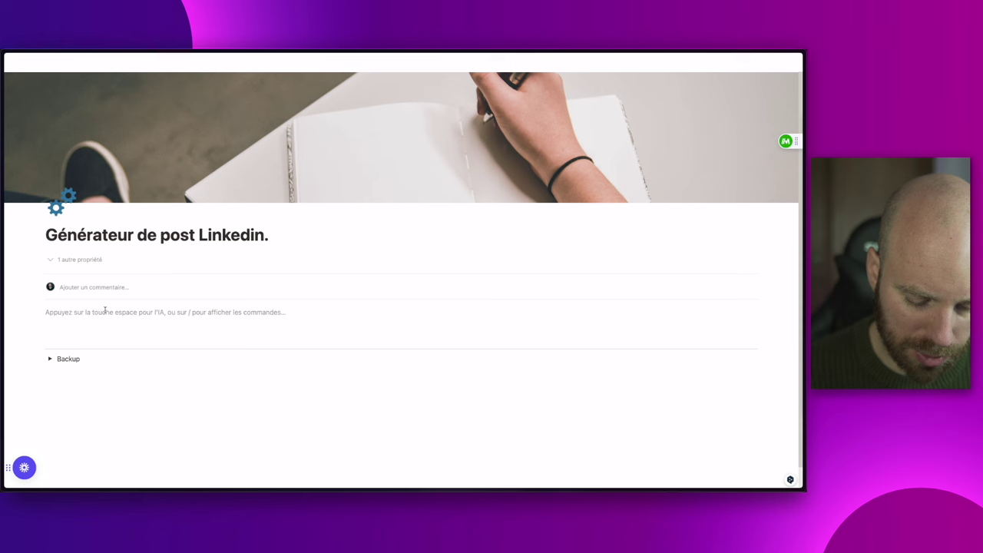
Insert a linked view of this generator's Posts database above the divider, as a new empty view with Kanban layout.
type("/vue")
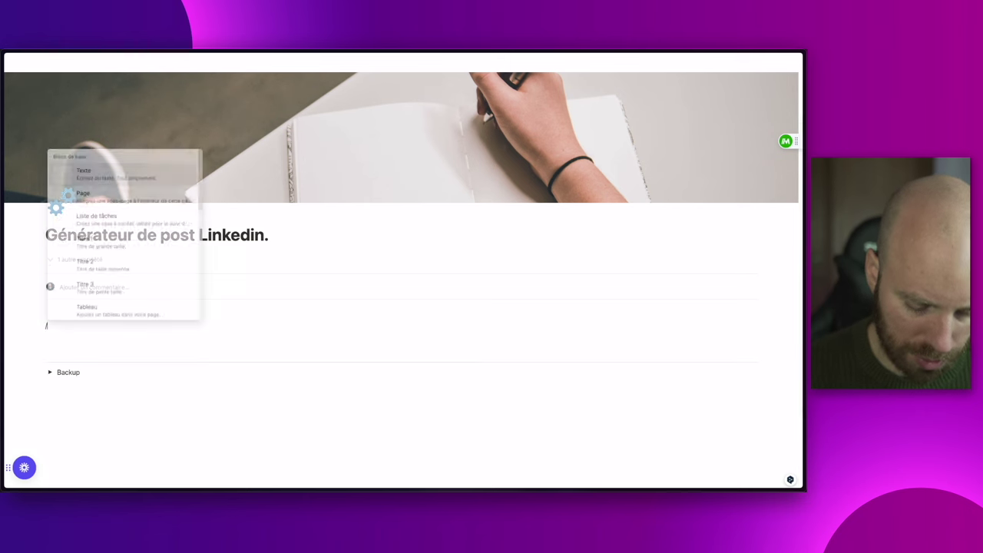
left_click(132, 307)
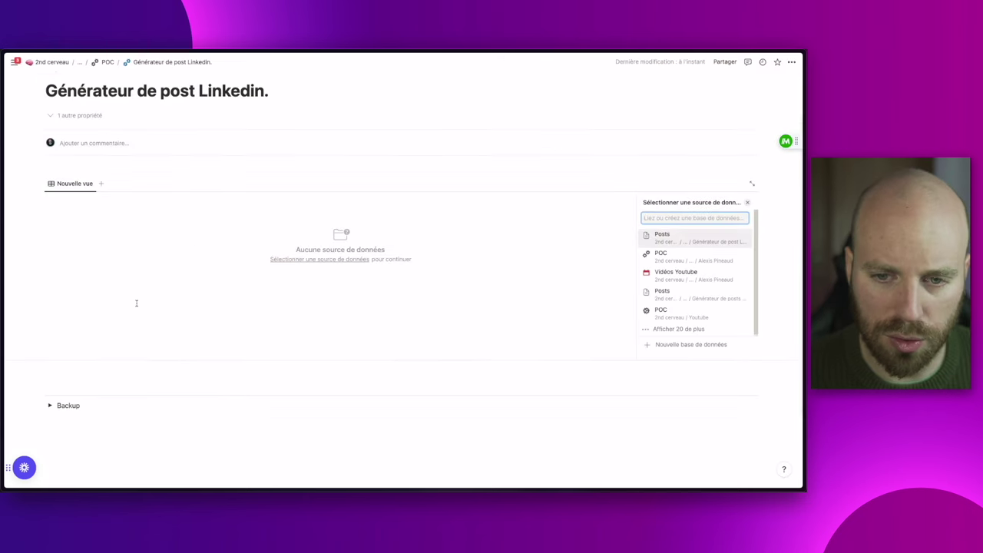
left_click(675, 241)
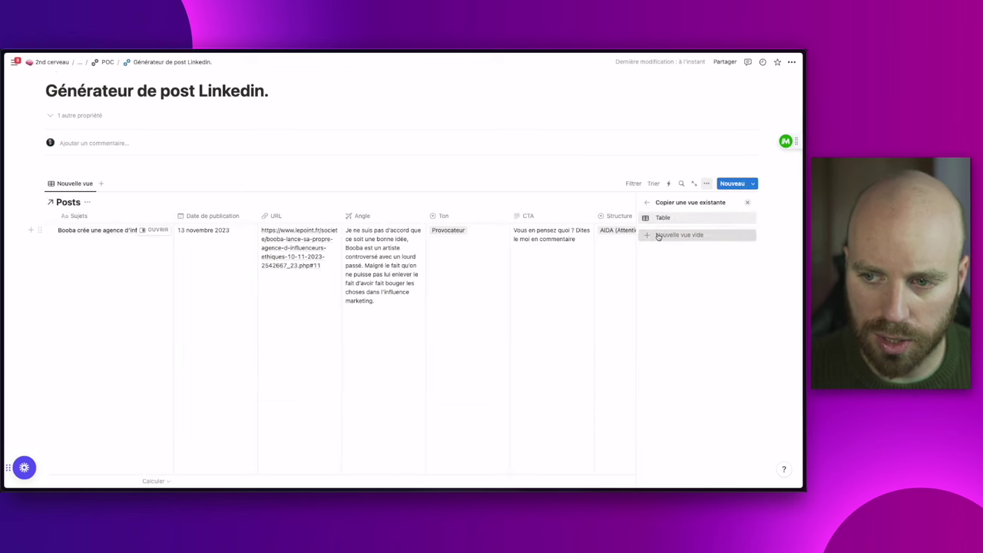
left_click(658, 236)
left_click(699, 246)
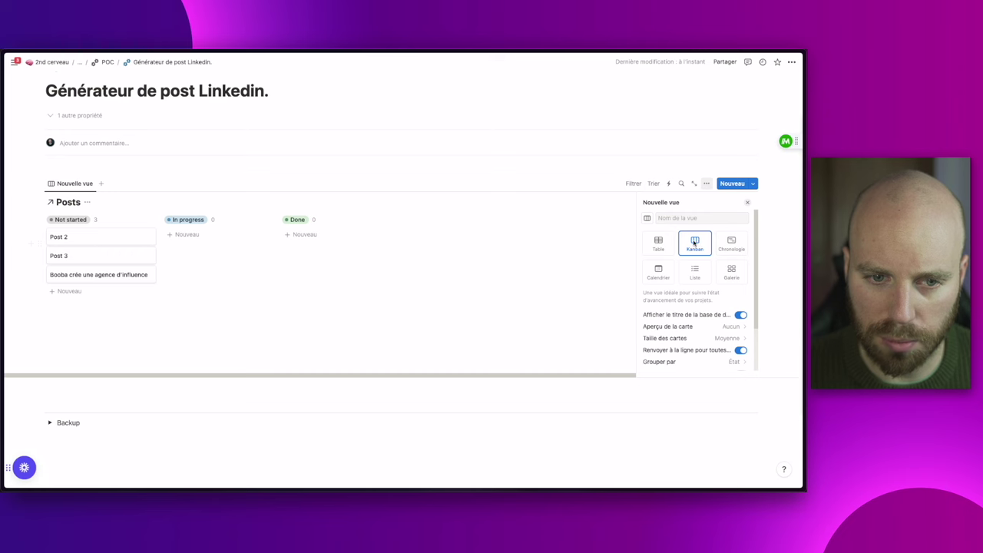
left_click(538, 264)
Hide the database title of the Posts kanban and rename the view as "Etat des posts".
left_click(87, 202)
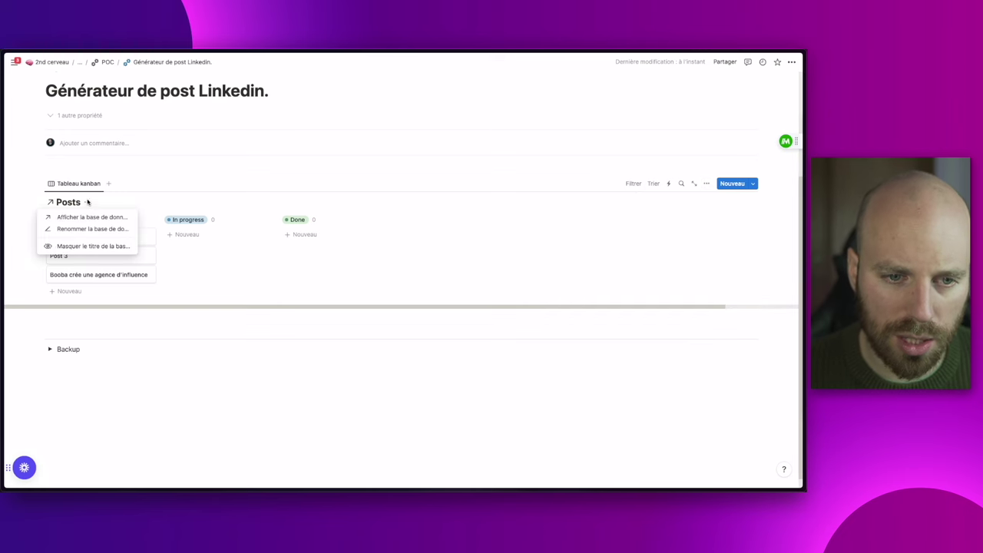
left_click(73, 245)
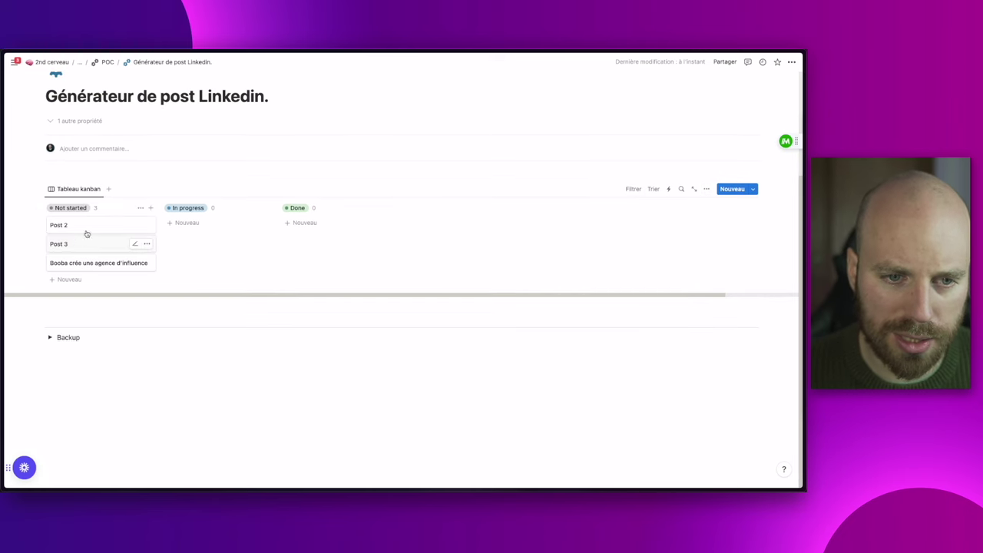
left_click(81, 189)
left_click(92, 215)
type("Etat des posts")
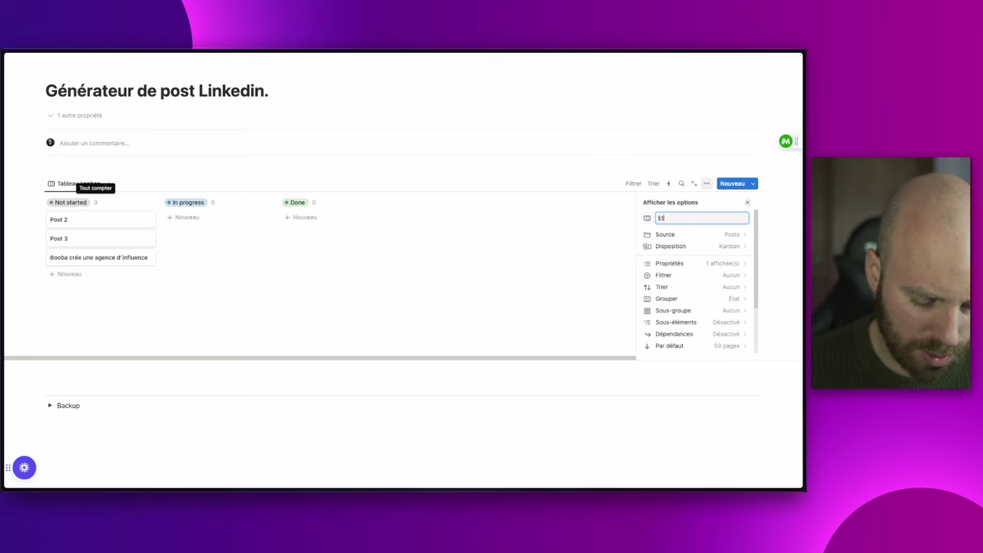
left_click(327, 261)
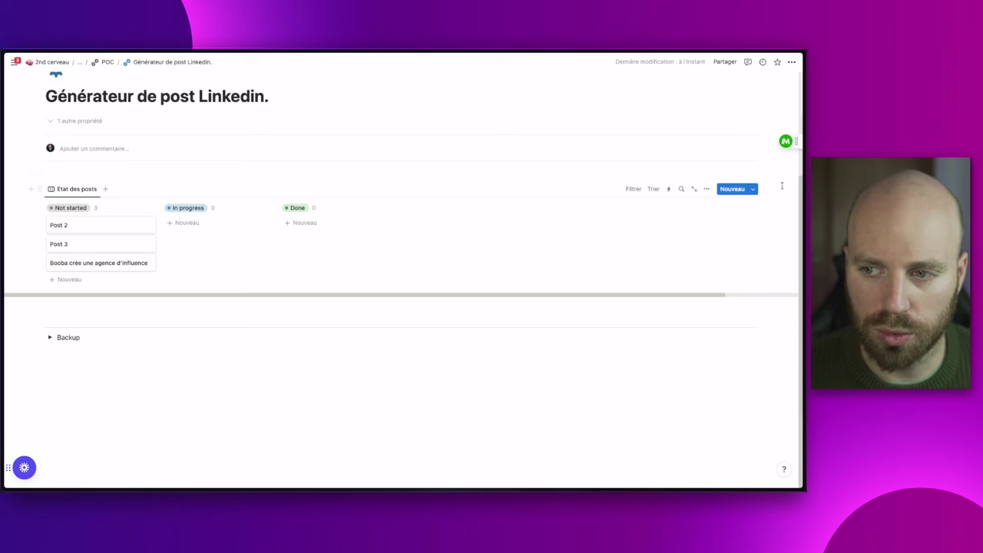
Copy the hidden Moi text from the Booba post's page, collapse the hidden property again, and close the page.
left_click(110, 261)
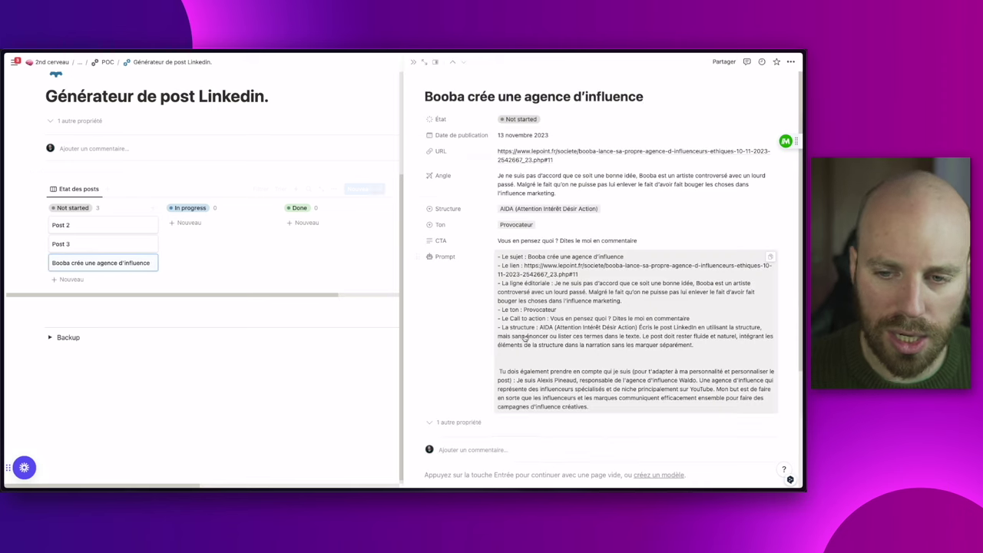
left_click(454, 416)
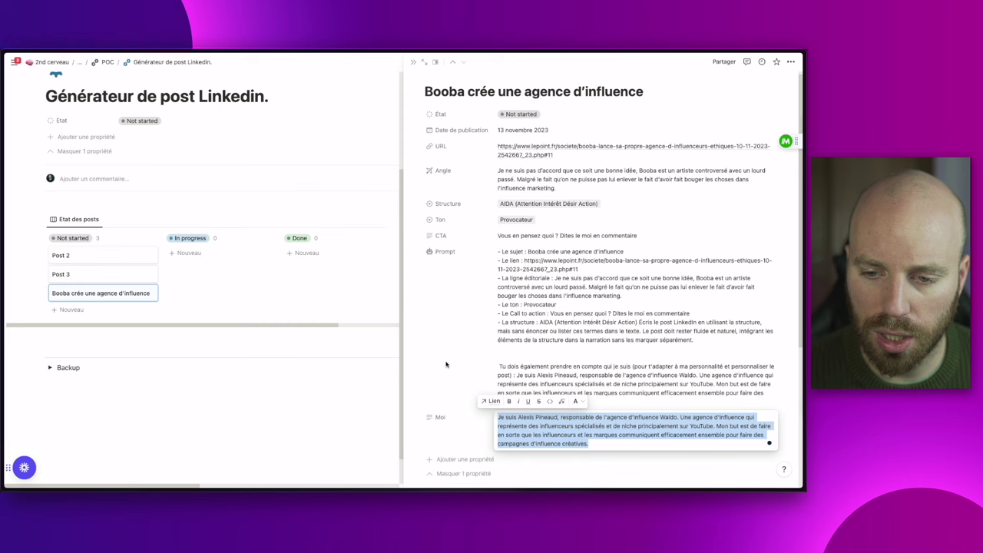
left_click(463, 473)
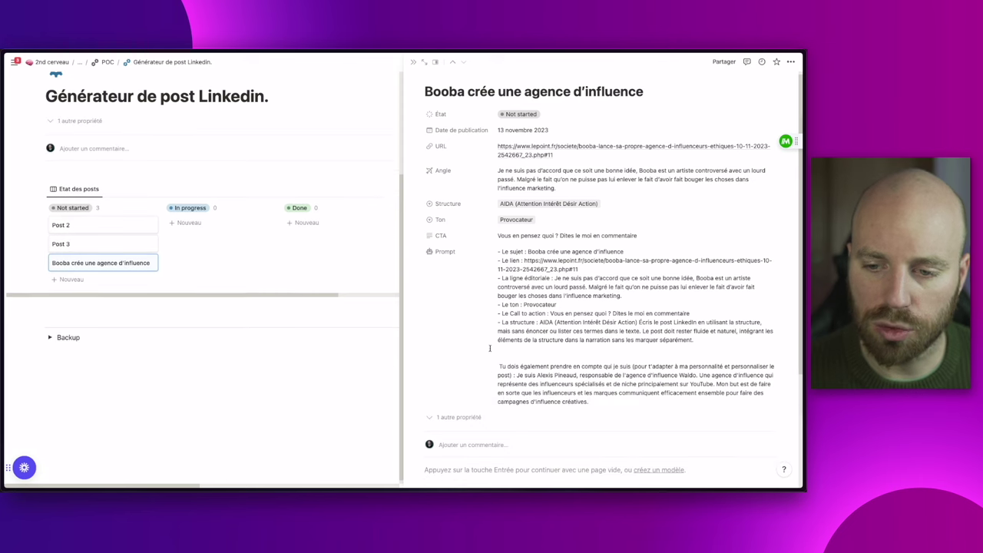
left_click(413, 62)
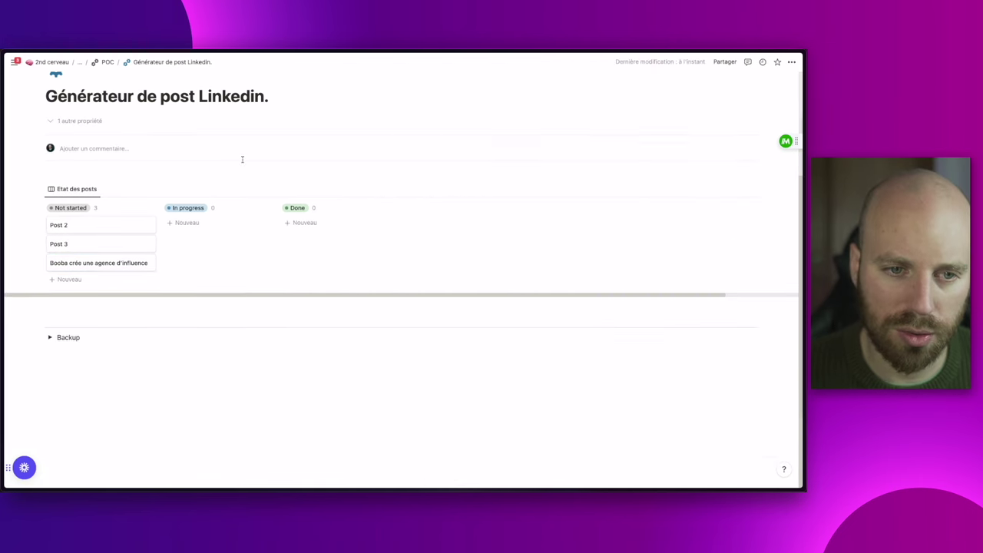
Create a new untitled template for Posts with the author profile text in Moi, and collapse its hidden property.
left_click(753, 189)
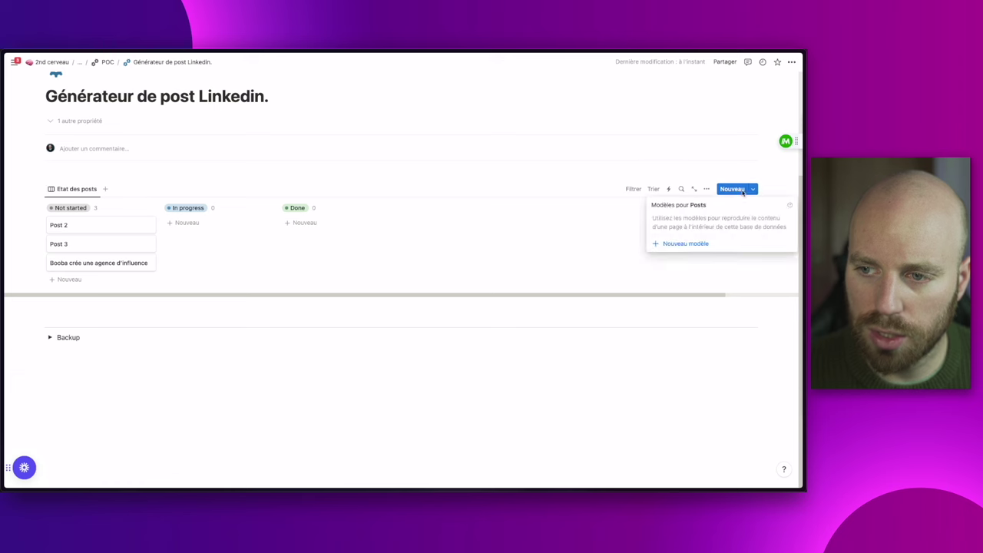
left_click(691, 244)
left_click(295, 338)
left_click(352, 343)
type("Je suis Alexis Pineaud, responsable de l'agence d'influence Waldo. Une agence d'influence qui représente des influenceurs spécialisés et de niche principalement sur YouTube. Mon but est de faire en sorte que les influenceurs et les marques communiquent efficacement ensemble pour faire des campagnes d'influence créatives.")
left_click(465, 272)
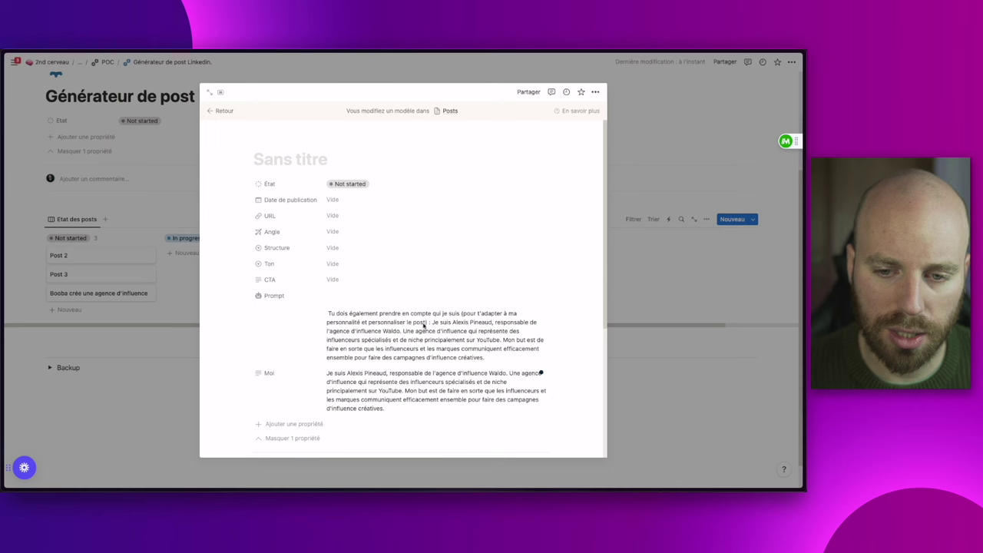
left_click(293, 437)
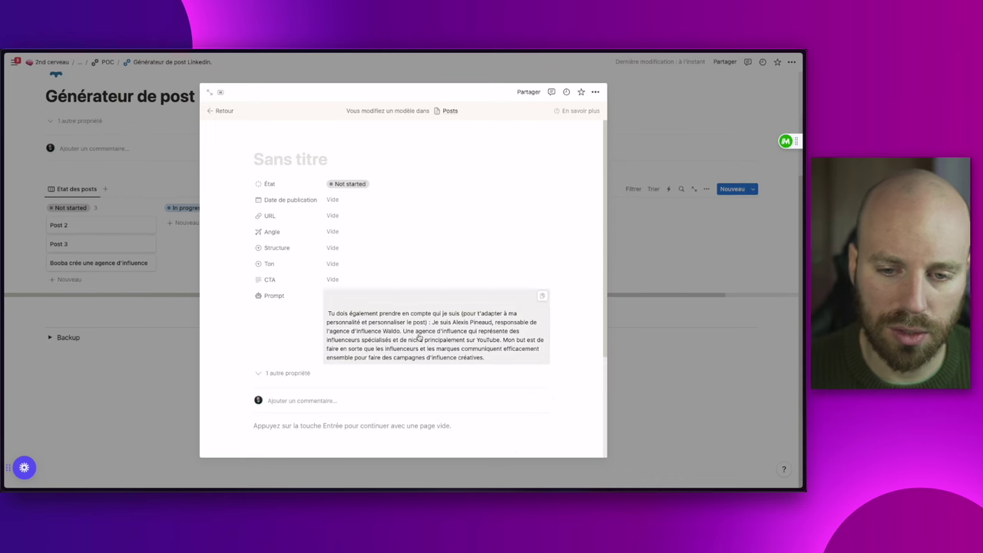
key("Escape")
Make the untitled template the default for new pages in the Posts database.
left_click(755, 191)
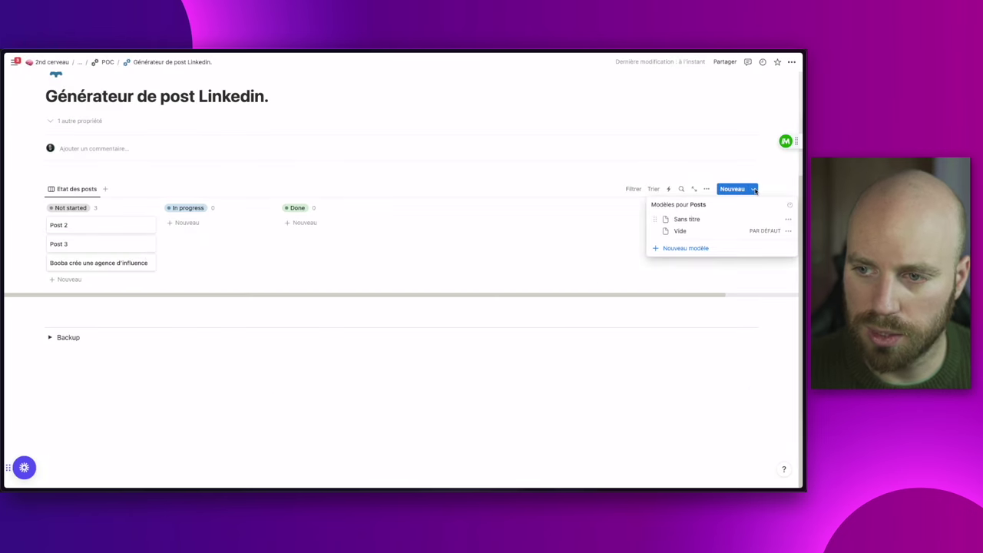
left_click(219, 269)
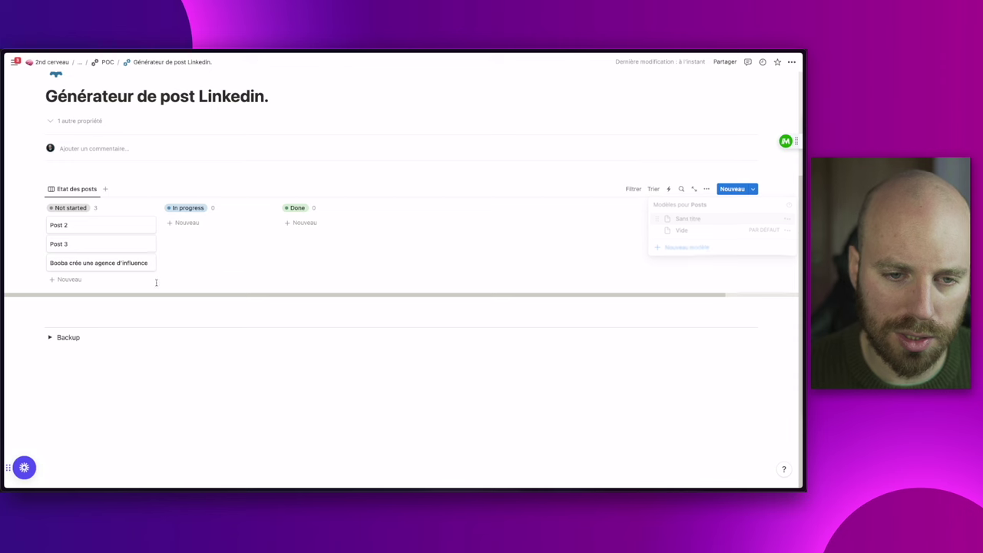
left_click(754, 190)
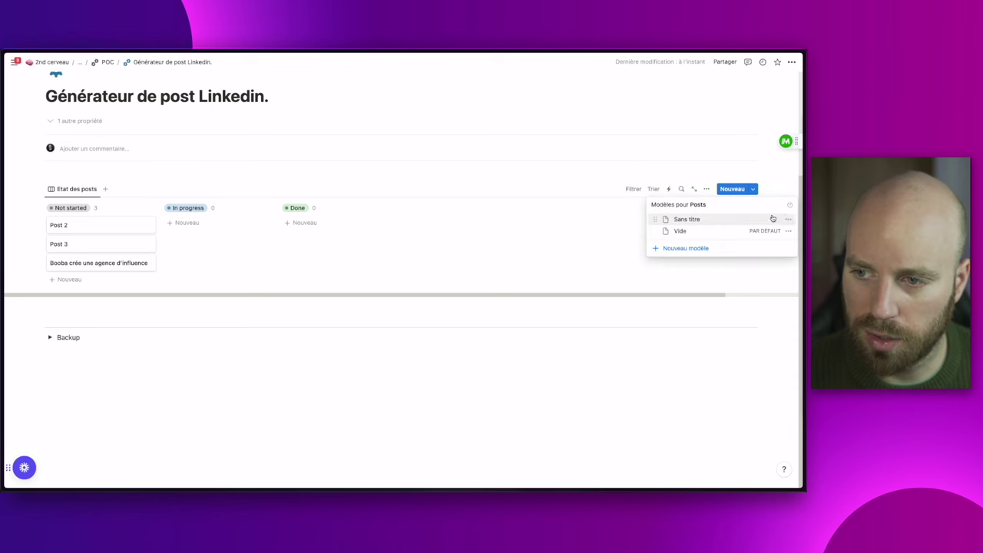
left_click(76, 280)
Test the template with a new Not started post, checking its hidden Moi property, and delete the test post.
left_click(69, 280)
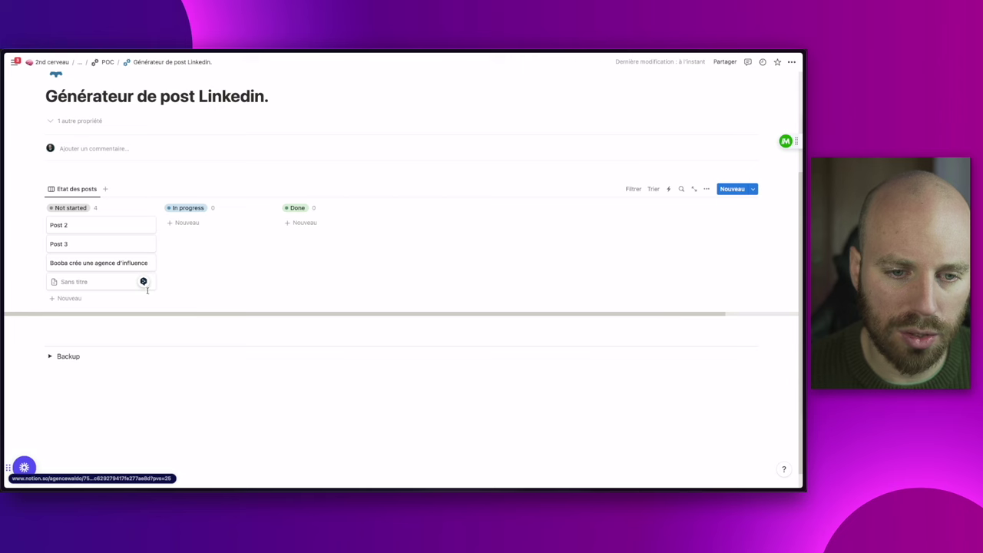
left_click(99, 286)
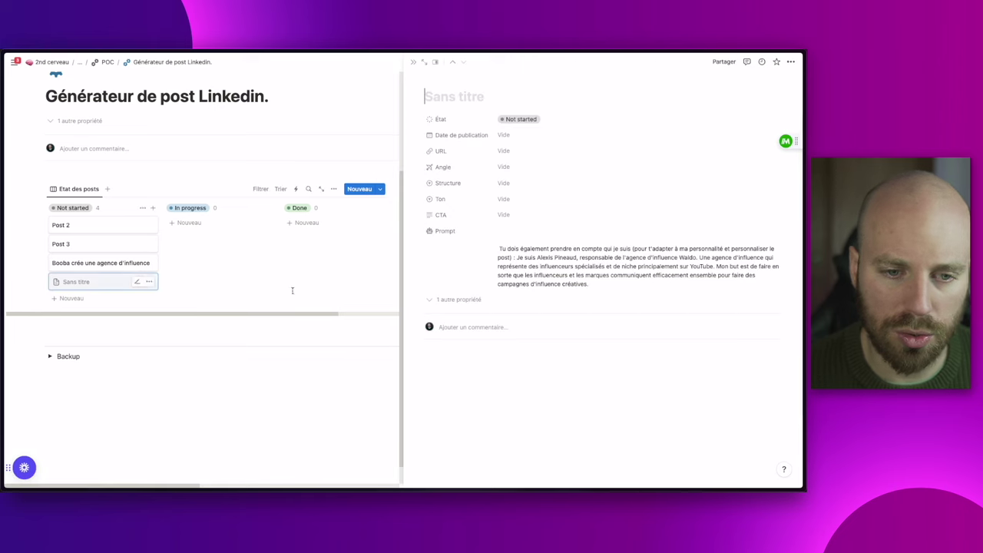
left_click(459, 300)
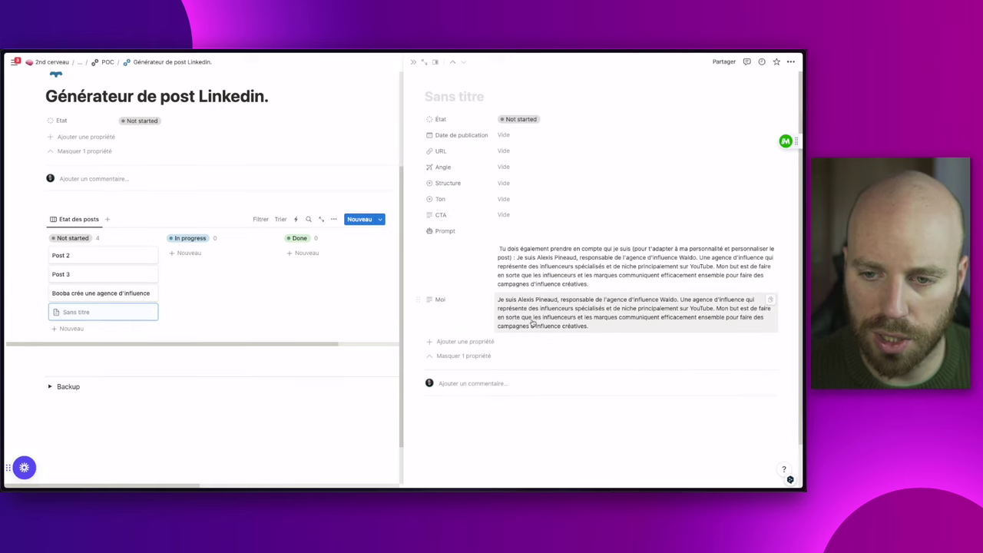
left_click(412, 62)
right_click(96, 312)
left_click(126, 149)
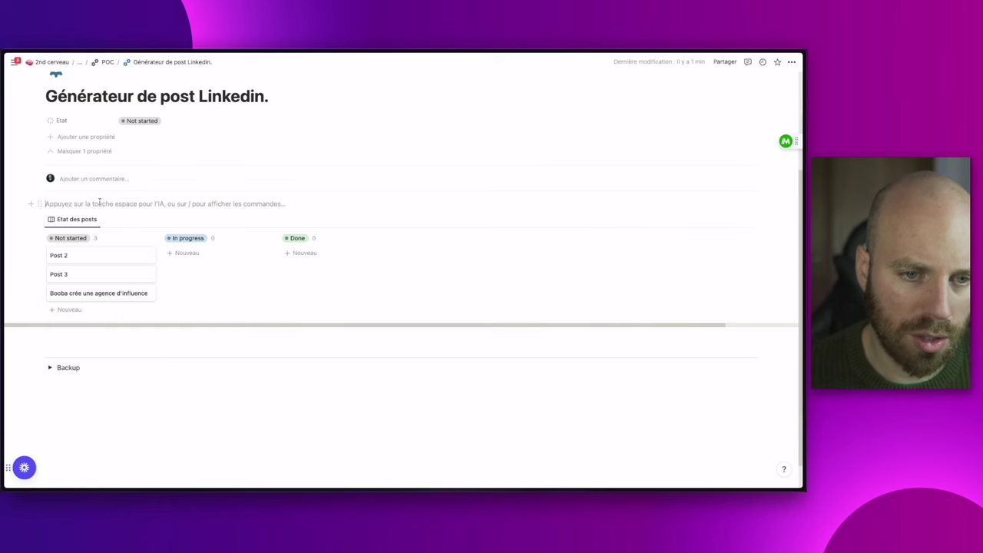
Insert a button above the kanban with an action that adds a page to Posts from the untitled template.
left_click(153, 203)
type("/bouton")
key("Return")
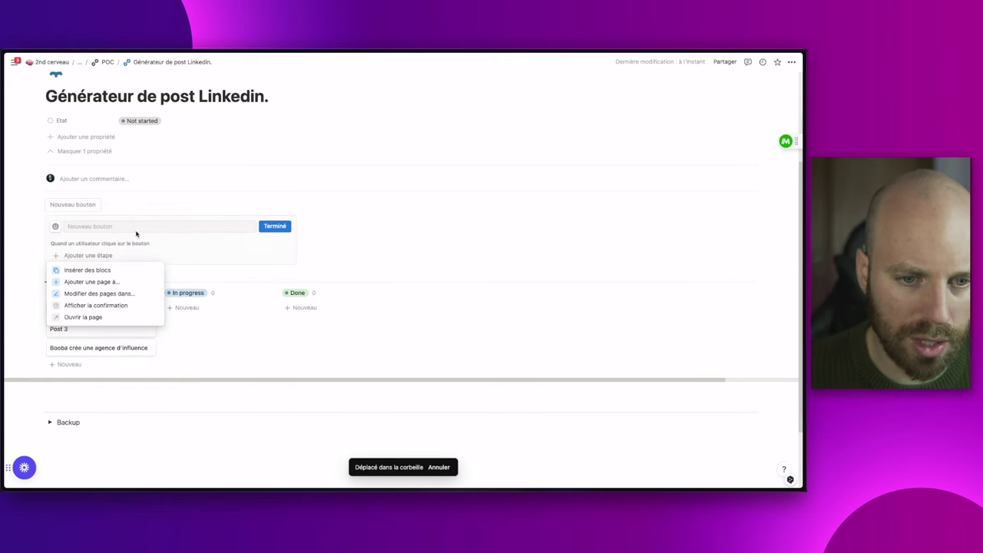
left_click(97, 282)
left_click(157, 259)
left_click(134, 311)
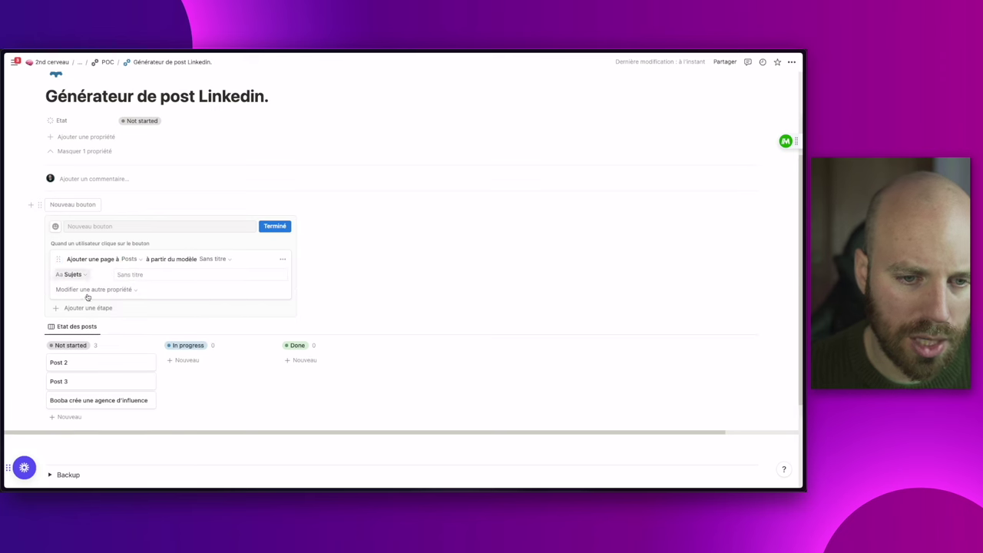
Add the Moi property to the button's page-creation action and fill it with the copied author profile text.
left_click(91, 292)
left_click(49, 404)
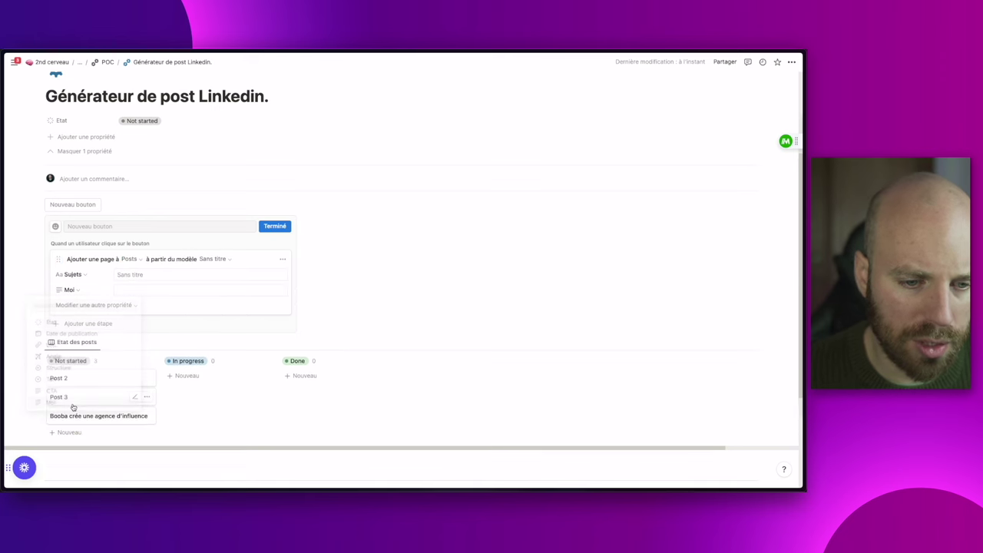
left_click(193, 288)
key("ctrl+v")
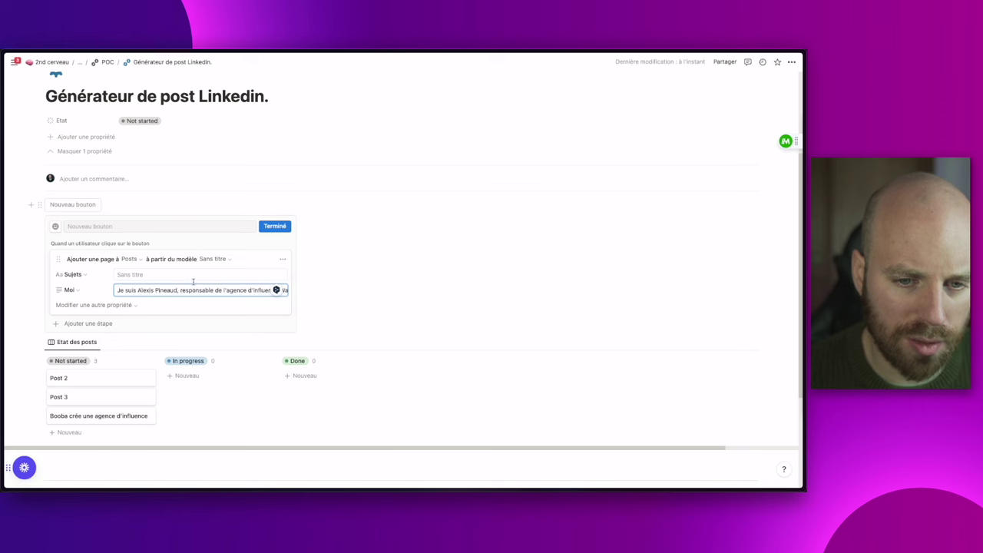
Add a button action that opens the newly added page, and name the button "Créer un post".
left_click(91, 323)
left_click(90, 384)
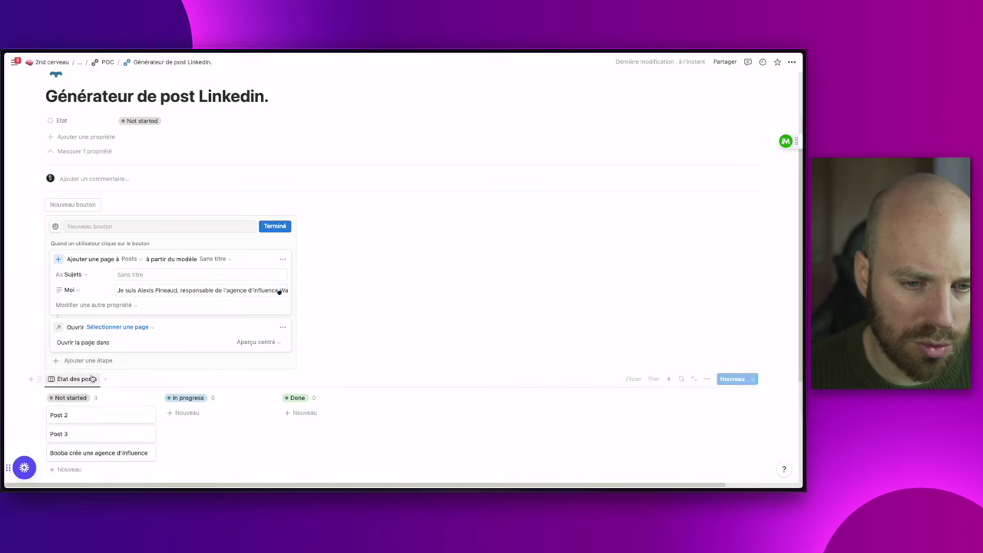
left_click(115, 328)
left_click(99, 203)
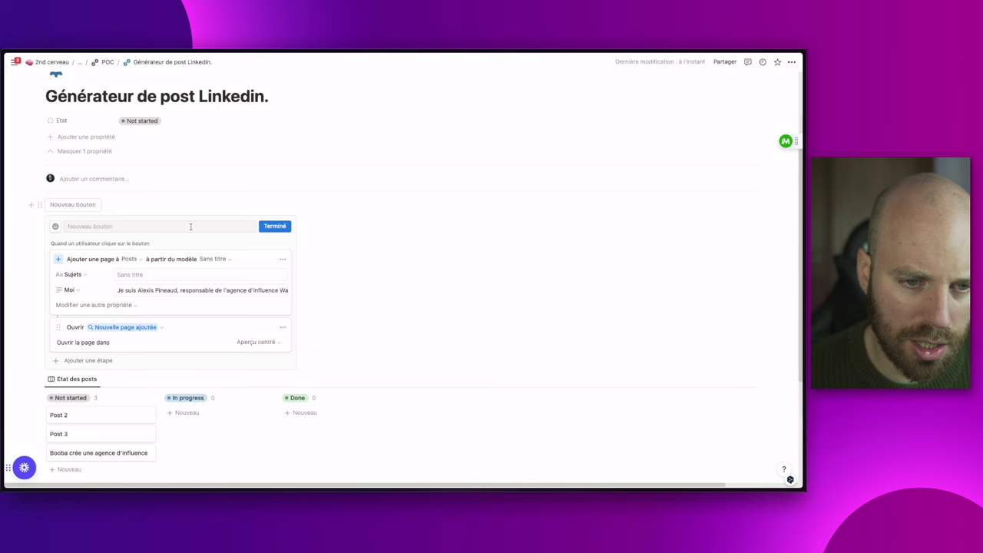
left_click(190, 224)
type("Créer un post")
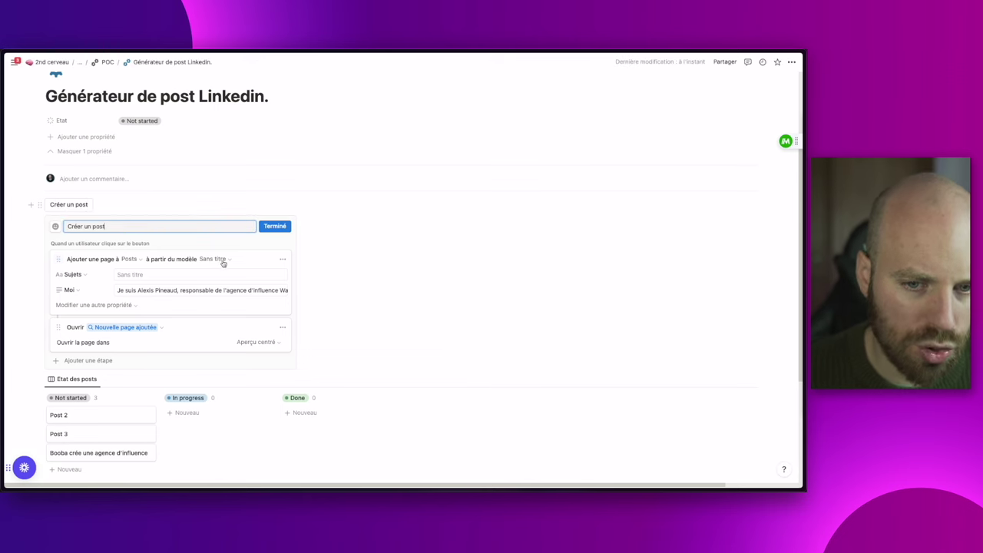
Remove the Moi property from the button's page-creation action, give the button an orange icon, and finish editing it.
left_click(184, 284)
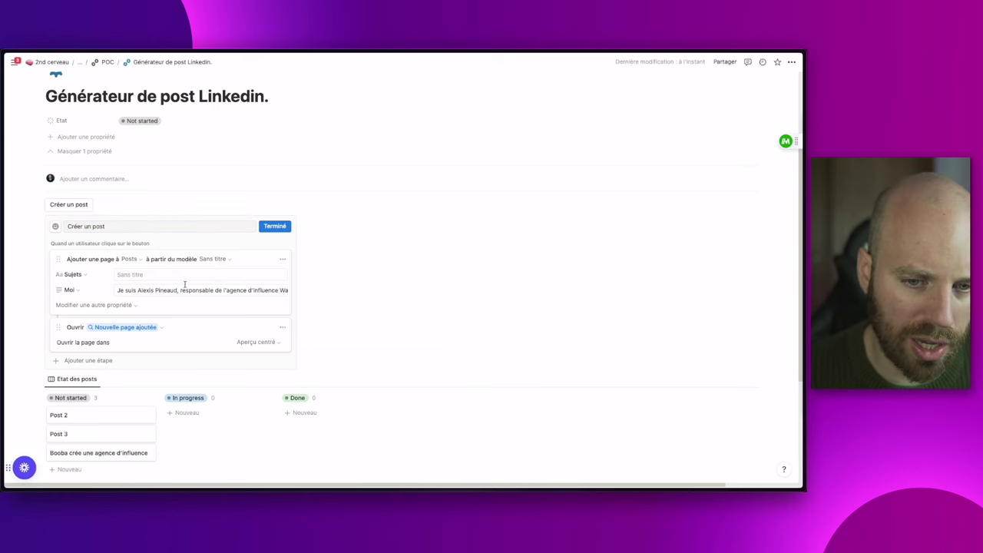
left_click(69, 290)
left_click(34, 411)
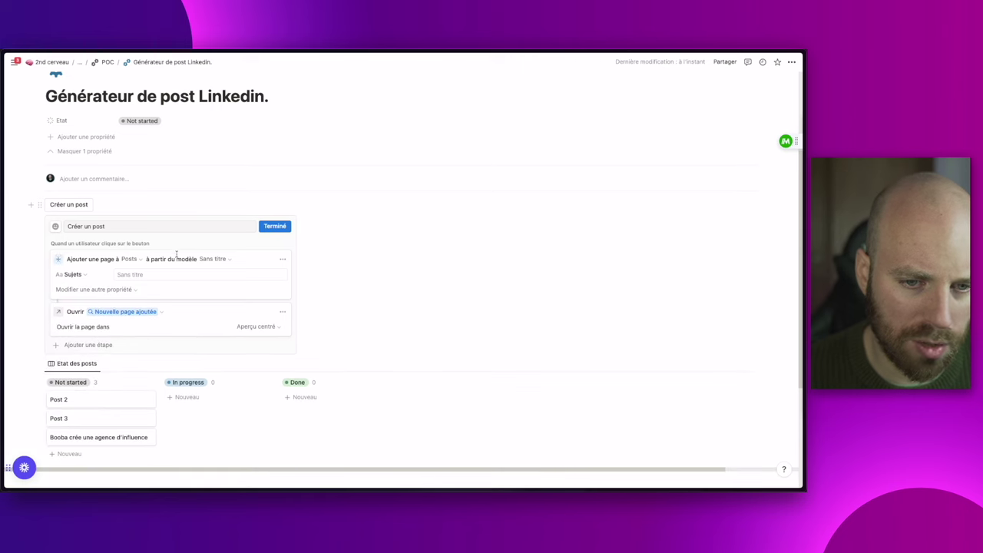
left_click(55, 226)
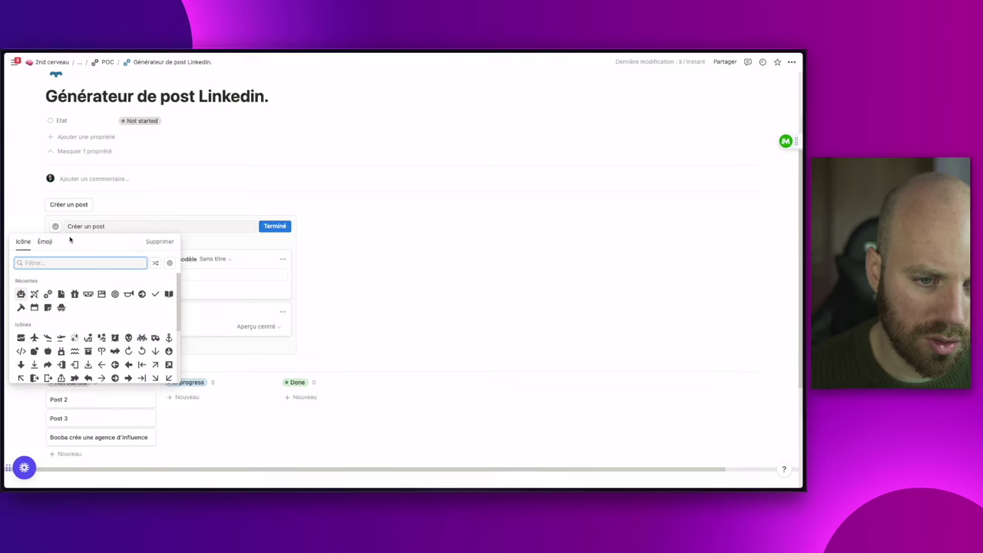
left_click(74, 308)
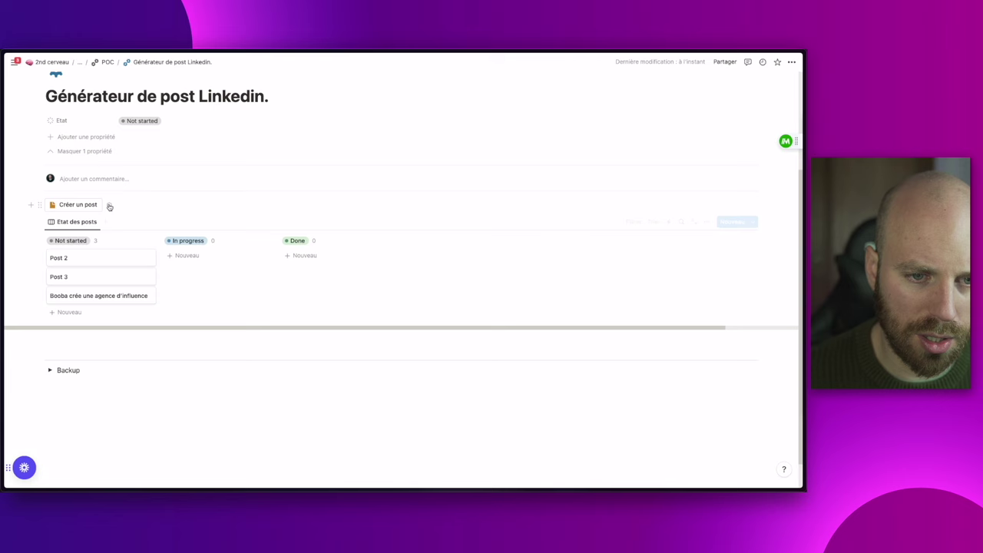
Test the "Créer un post" button by creating a post, collapse the post's hidden Moi property, and close it.
left_click(79, 206)
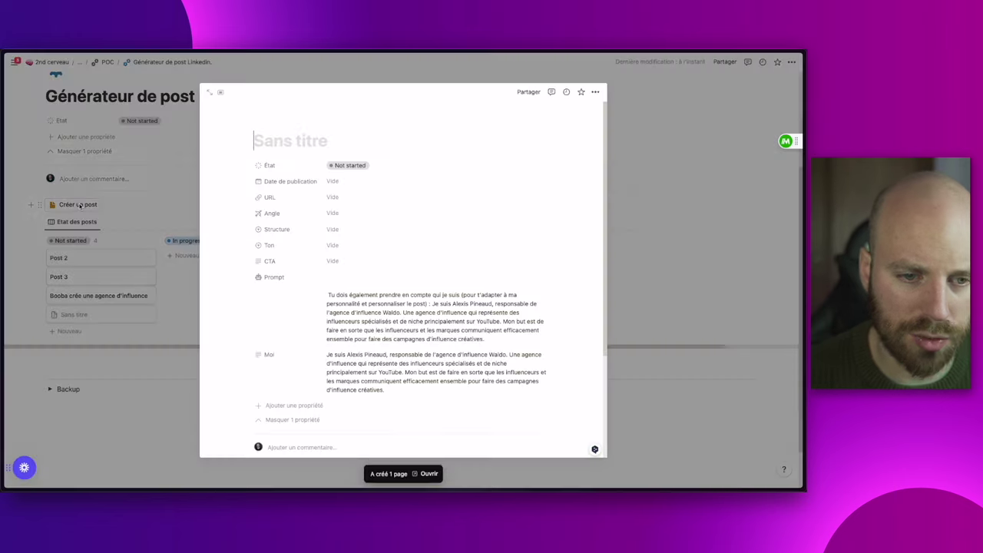
left_click(290, 419)
left_click(302, 359)
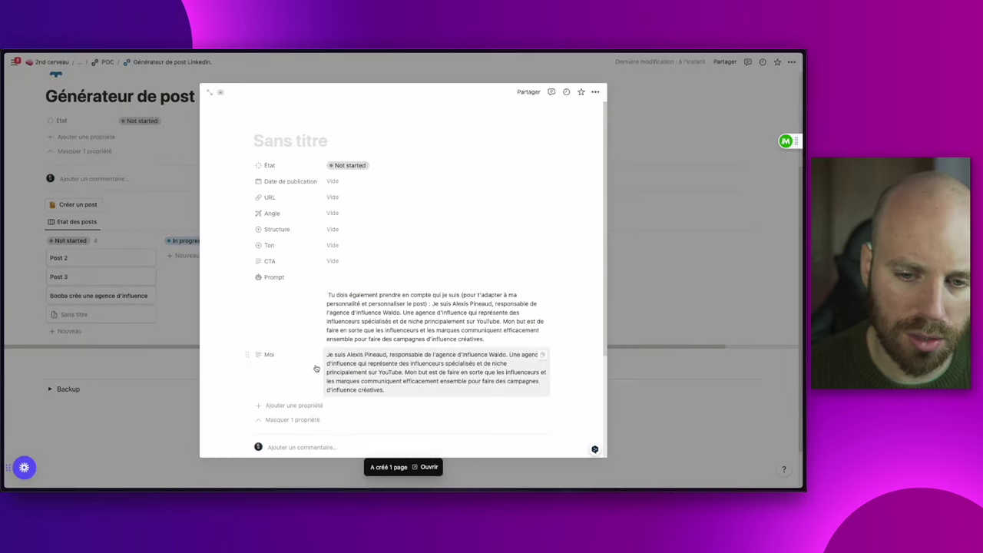
left_click(292, 406)
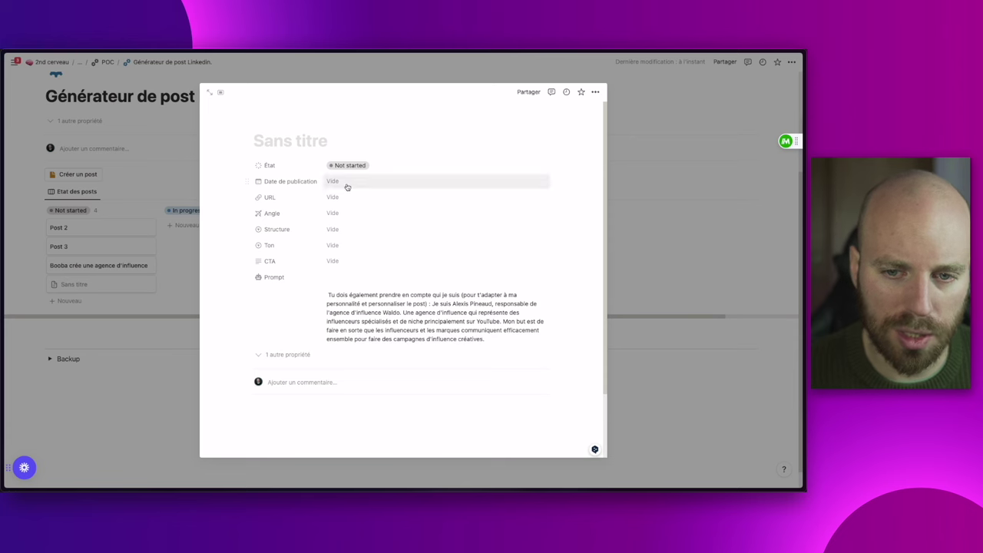
left_click(103, 193)
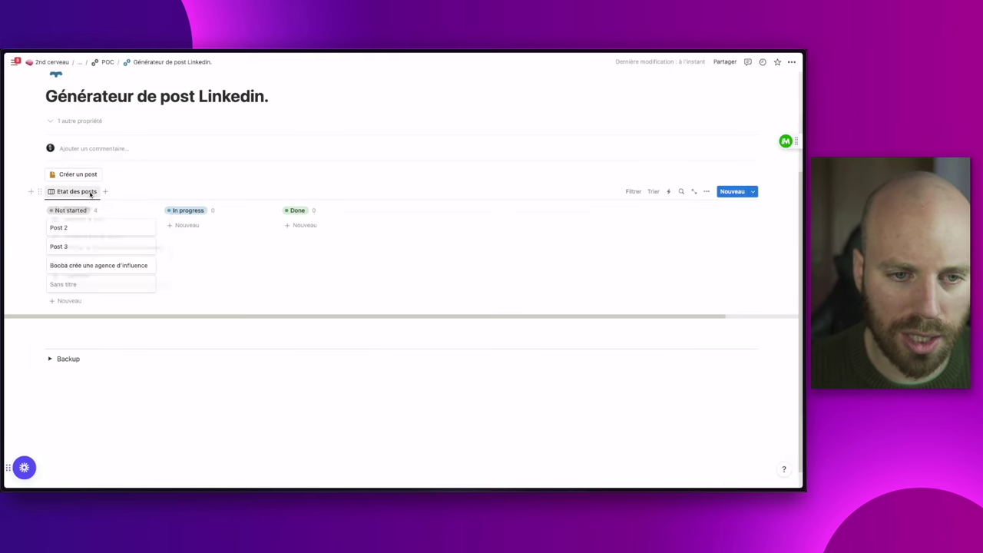
Duplicate the "Etat des posts" view, switch the copy to a calendar layout, and name it "Calendrier".
left_click(95, 192)
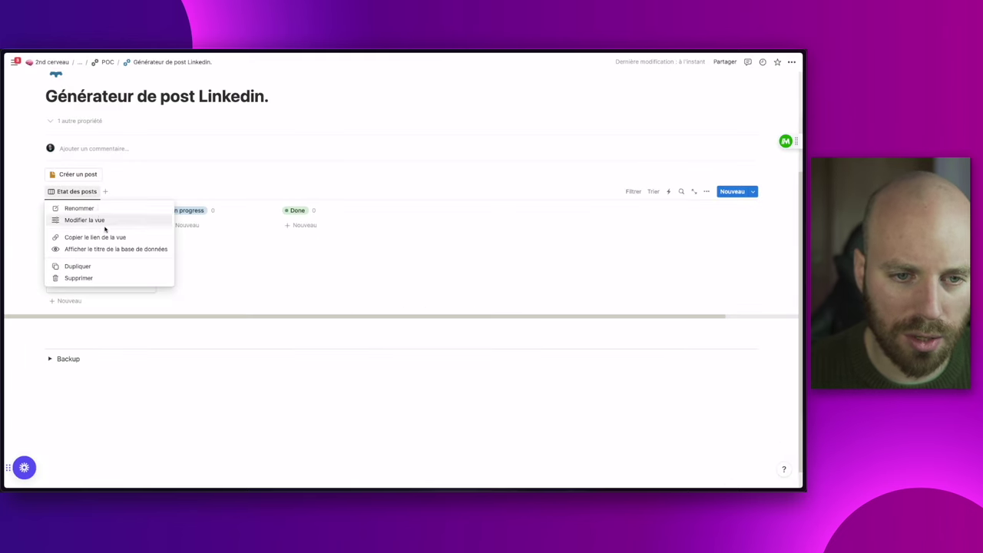
left_click(79, 266)
left_click(695, 253)
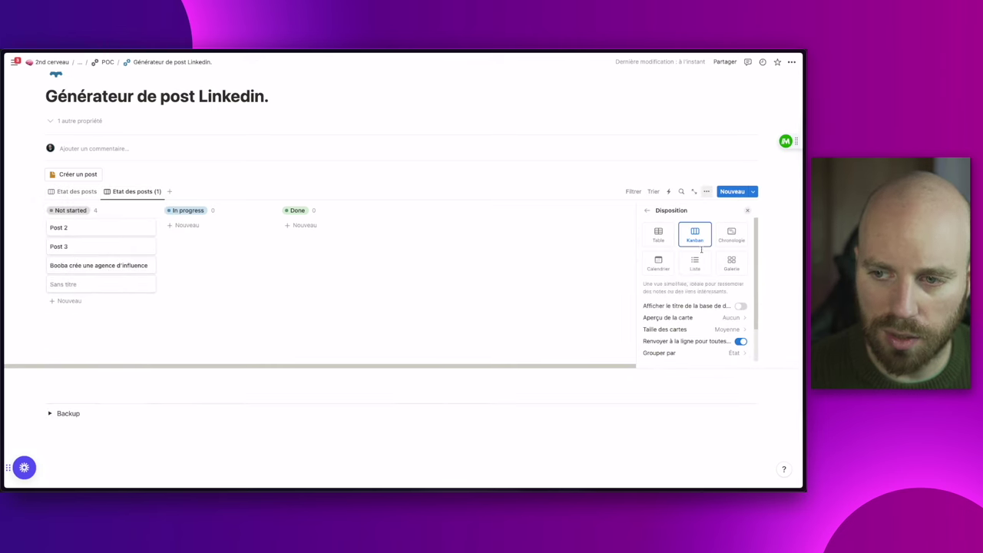
left_click(664, 264)
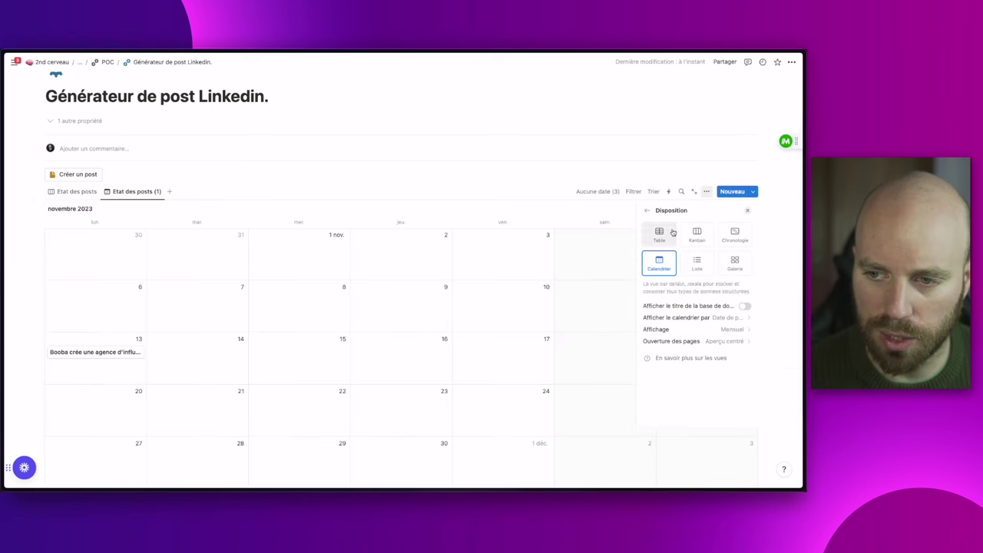
left_click(647, 210)
type("Calendrier")
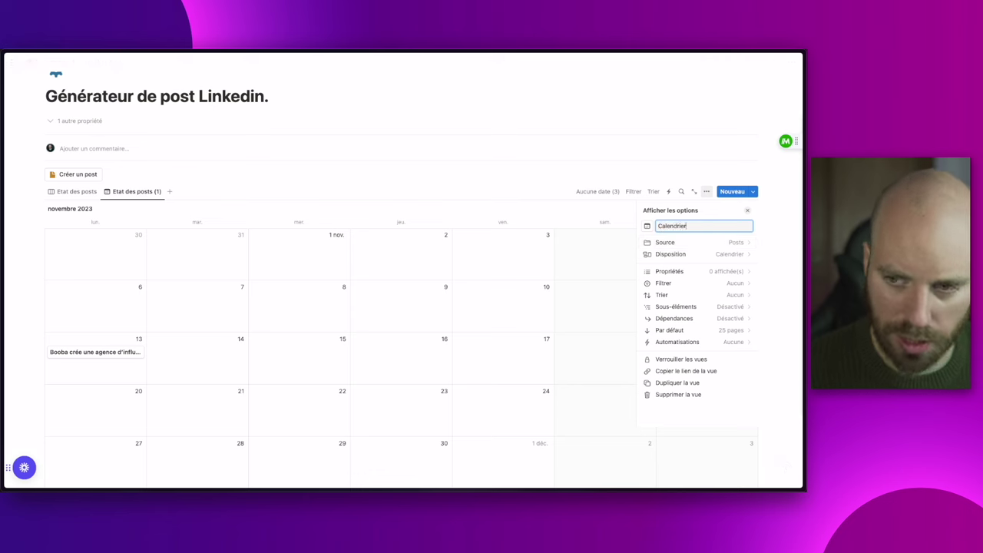
left_click(182, 292)
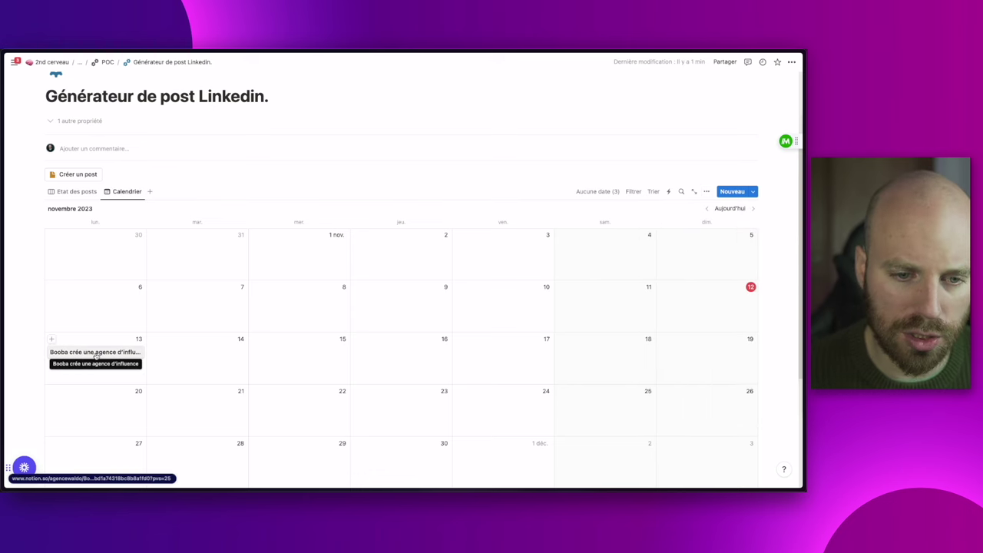
Show the État property on the posts in the Calendrier view.
left_click(708, 192)
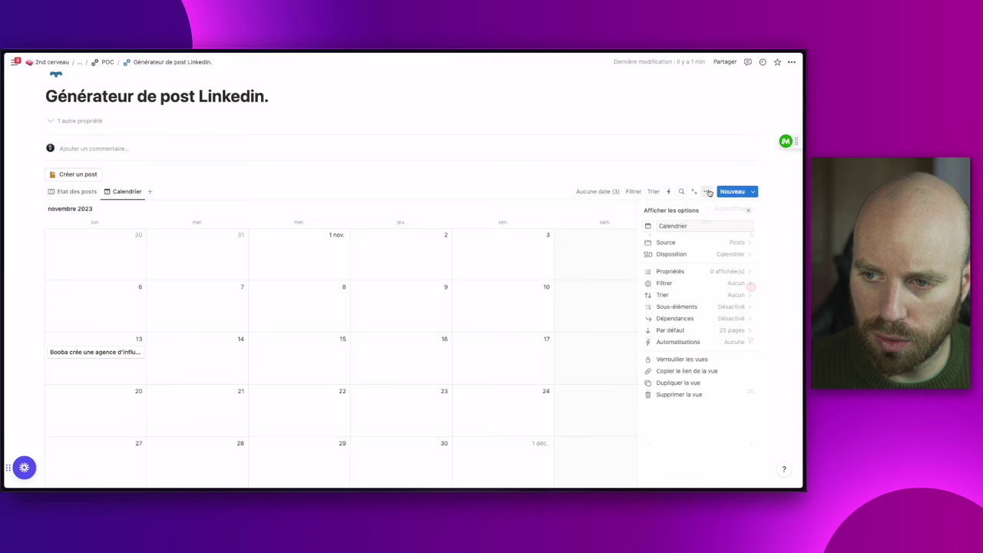
left_click(679, 271)
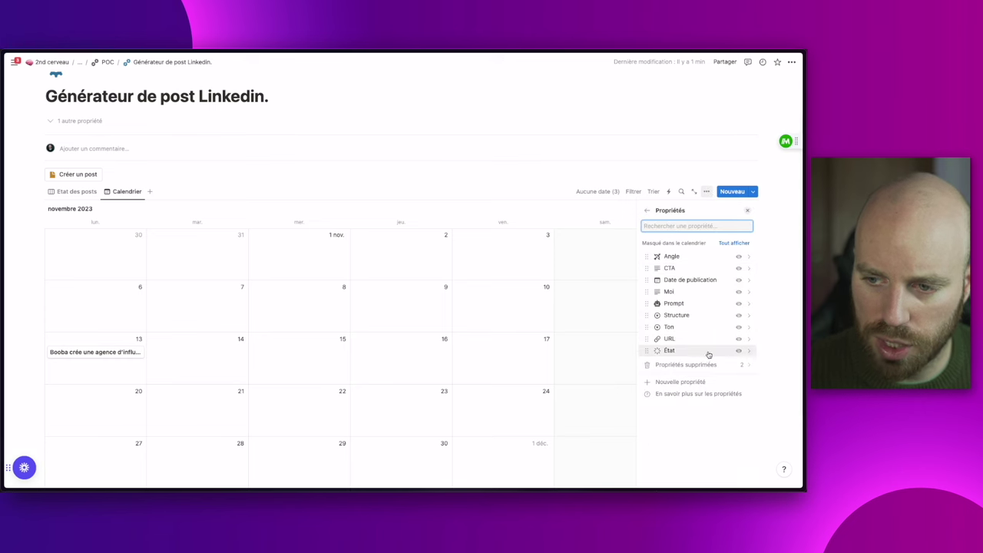
left_click(740, 351)
key("Escape")
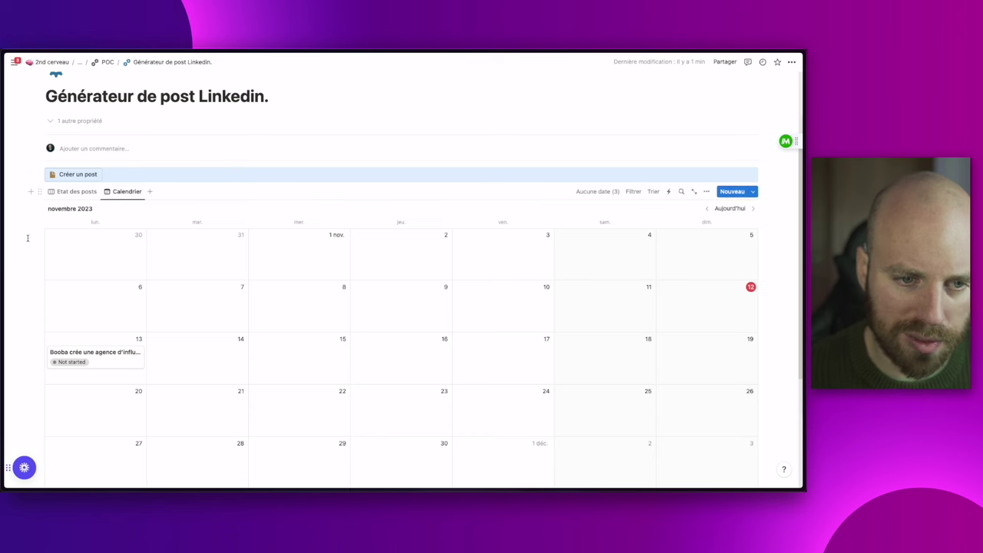
Open the "Booba crée une agence d'influence" post from the "Etat des posts" kanban and copy its Prompt value.
left_click(99, 337)
left_click(84, 192)
left_click(86, 269)
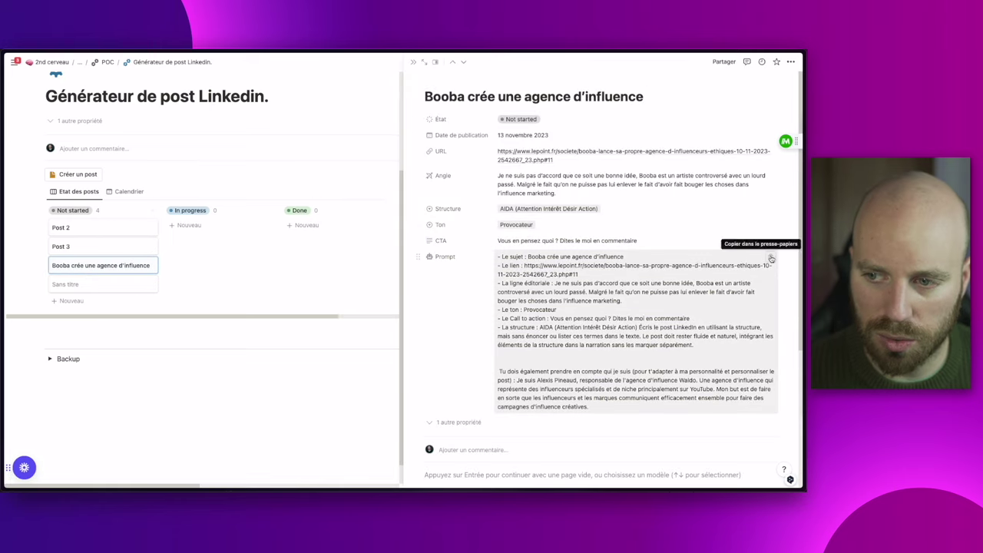
left_click(772, 259)
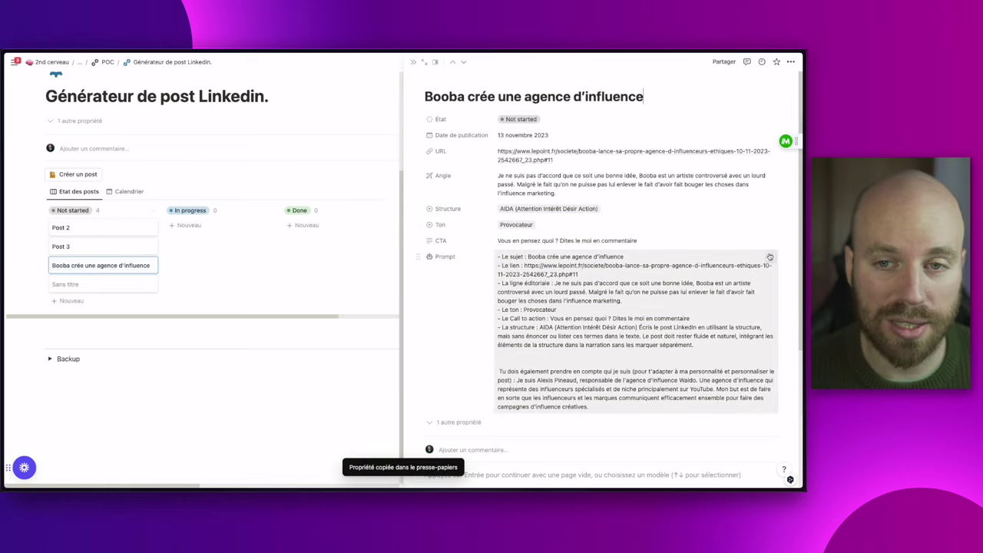
Switch to ChatGPT, open the Linkedin Assistant GPT, and send it the copied prompt.
key("alt+Tab")
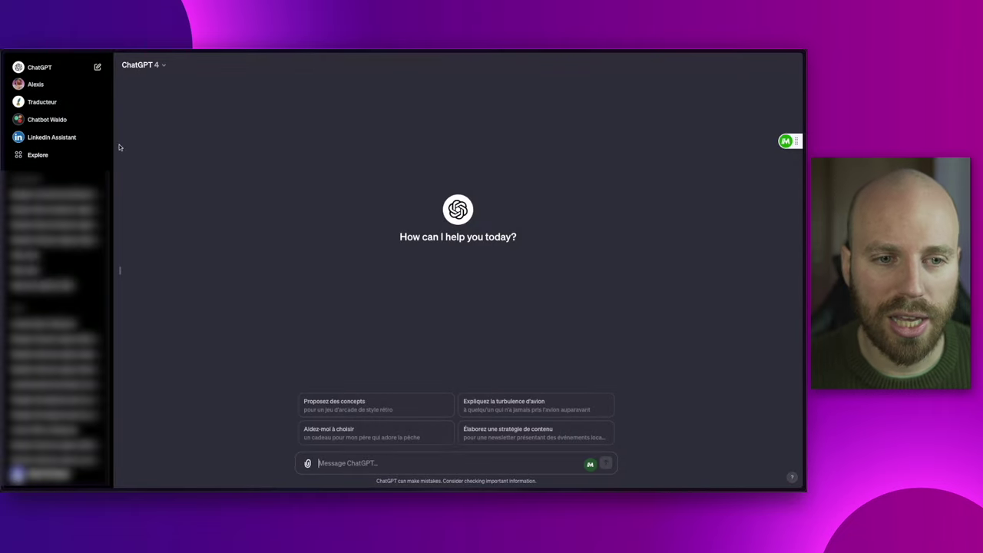
left_click(63, 139)
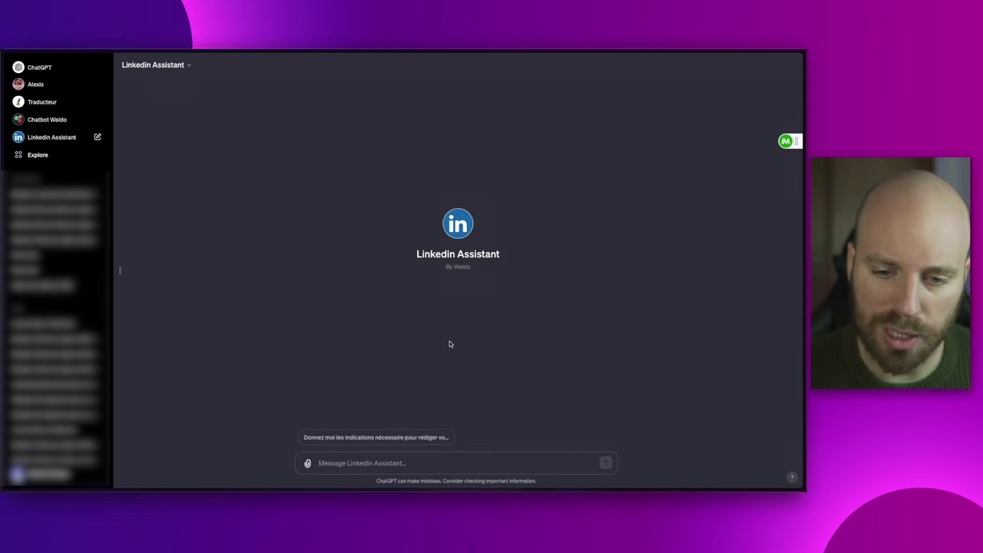
key("ctrl+v")
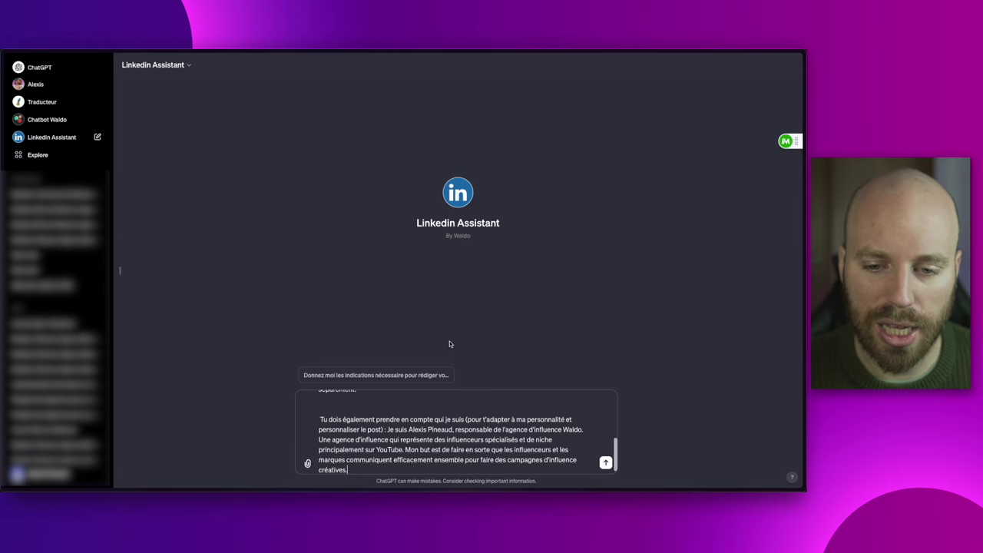
key("Return")
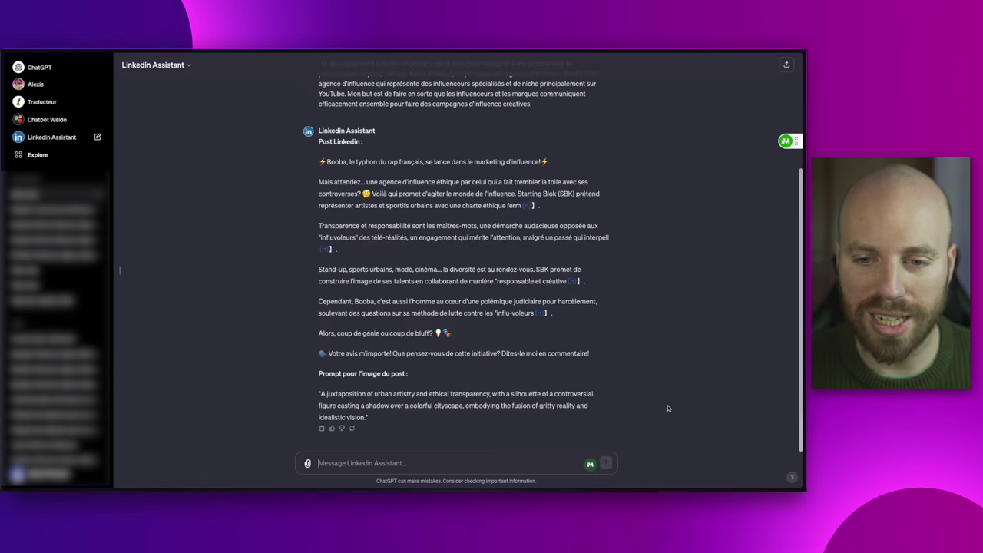
Review the generated LinkedIn post's hook, body, call to action and image prompt against the submitted prompt.
left_click_drag(612, 355, 319, 155)
left_click_drag(373, 413, 318, 394)
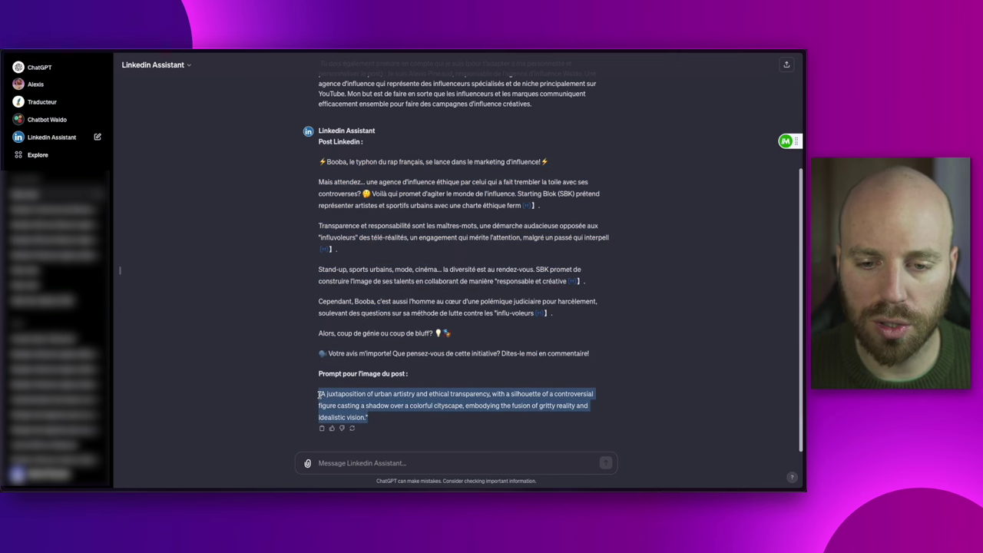
left_click(371, 416)
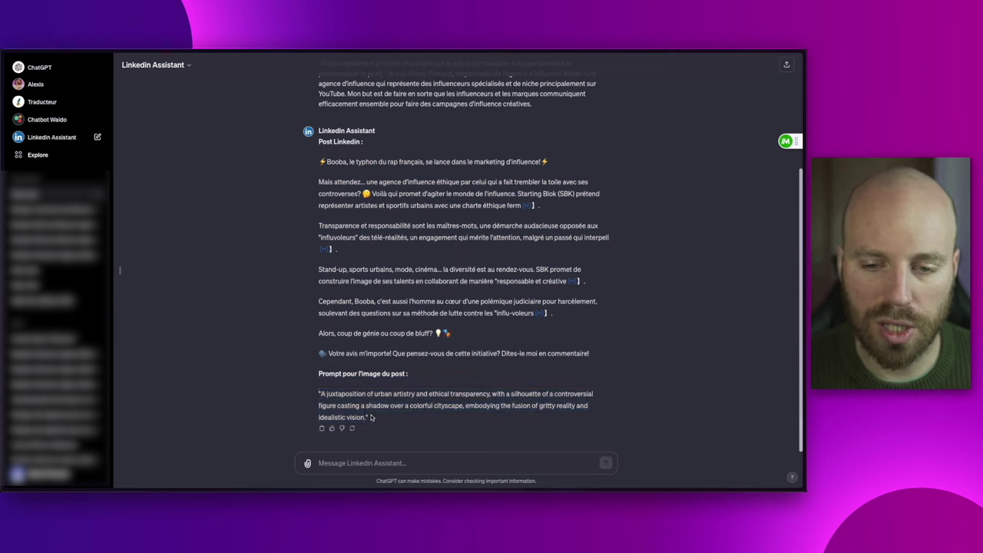
left_click_drag(367, 416, 321, 394)
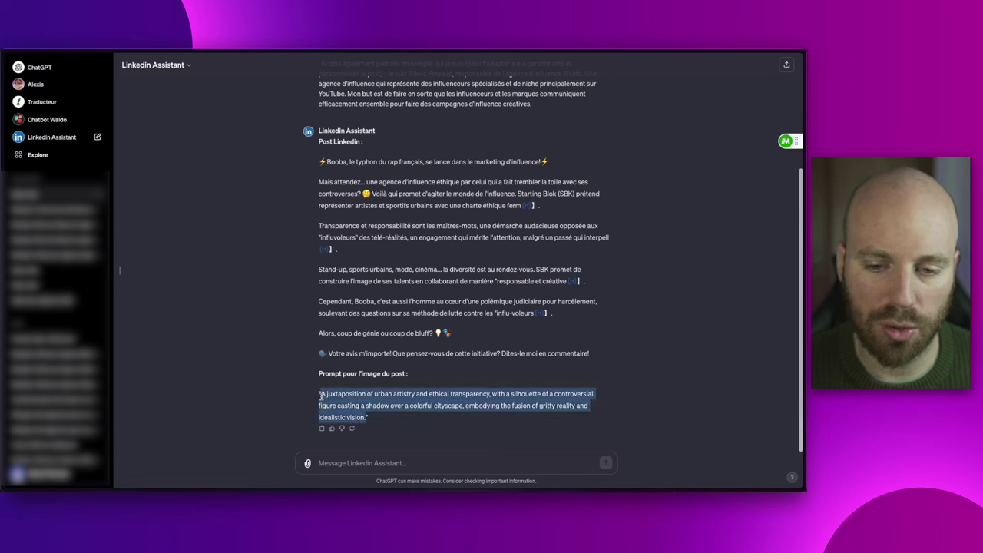
left_click(409, 416)
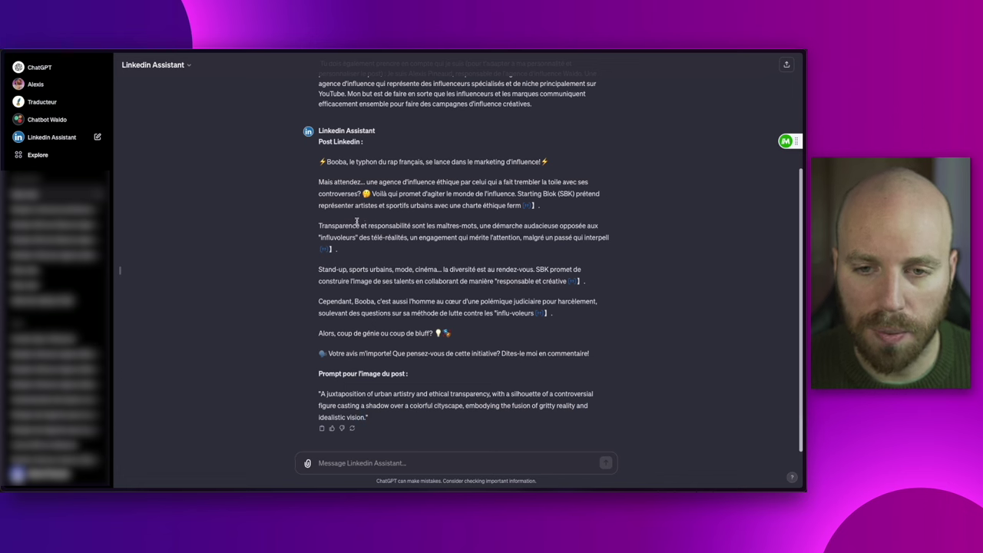
left_click_drag(311, 165, 576, 172)
left_click_drag(318, 182, 547, 341)
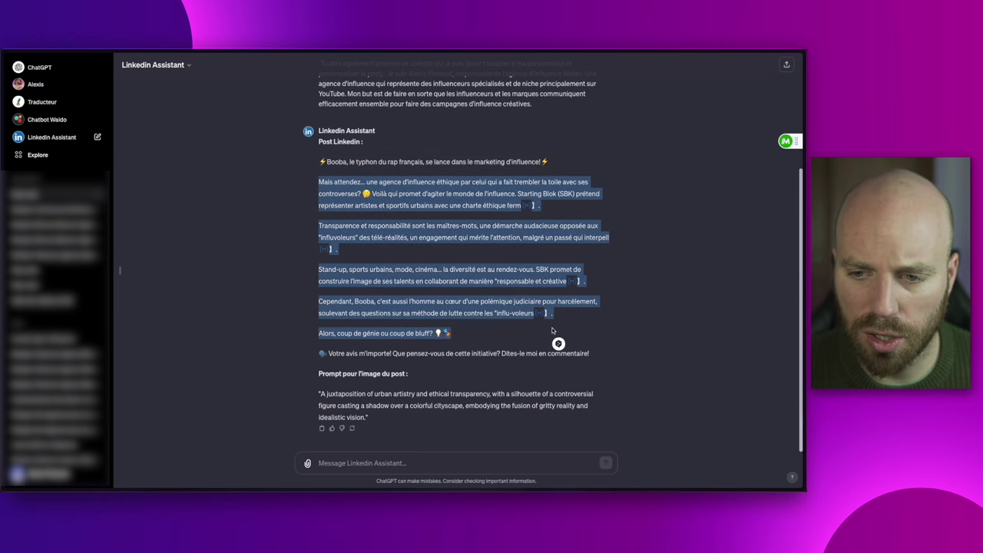
left_click(461, 314)
scroll(453, 305, "up", 3)
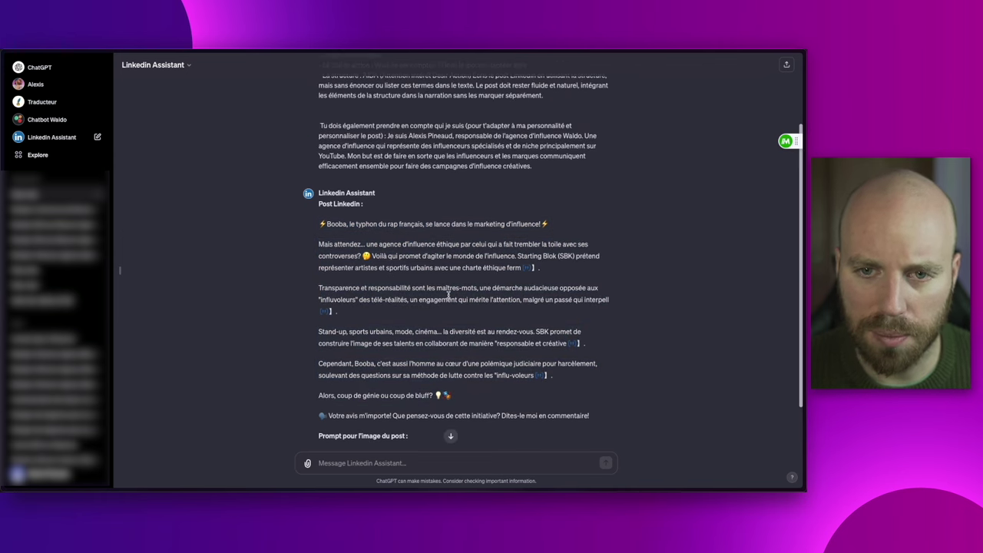
scroll(448, 297, "down", 3)
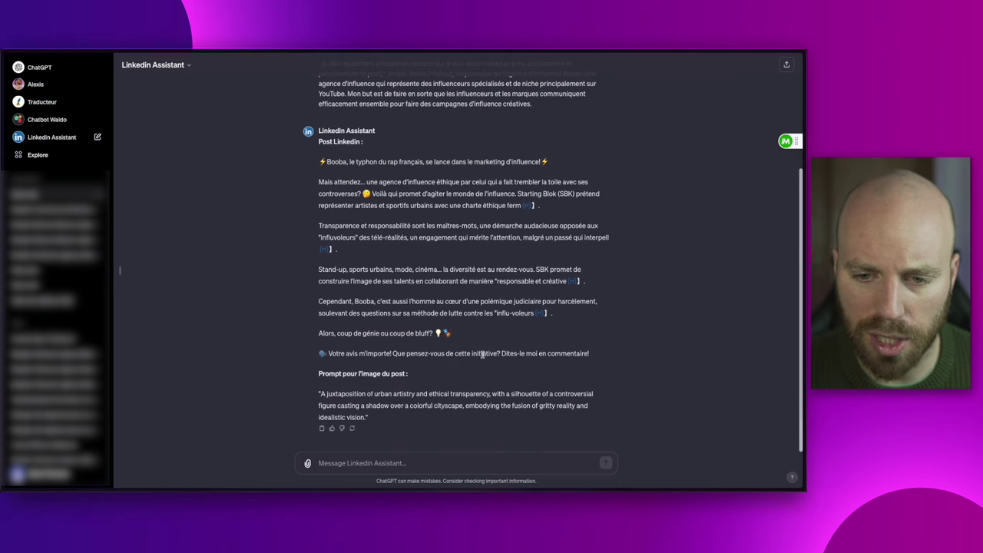
left_click_drag(598, 351, 323, 354)
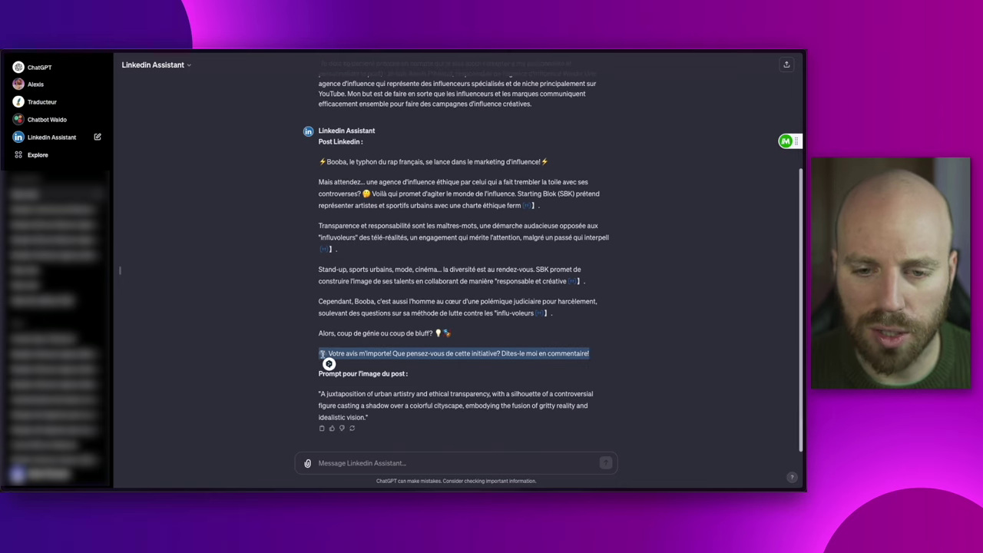
left_click(394, 336)
scroll(397, 336, "up", 4)
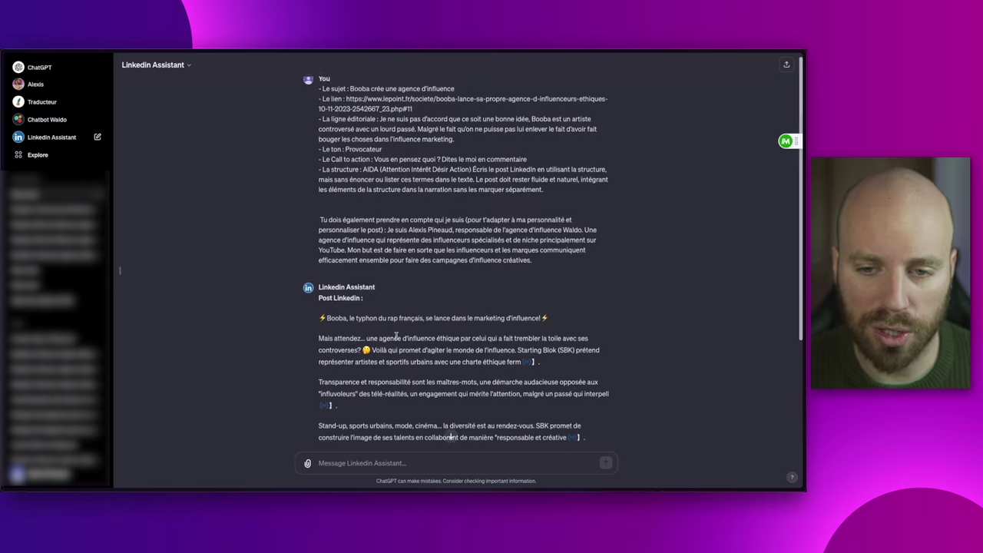
scroll(397, 336, "down", 2)
scroll(396, 337, "down", 2)
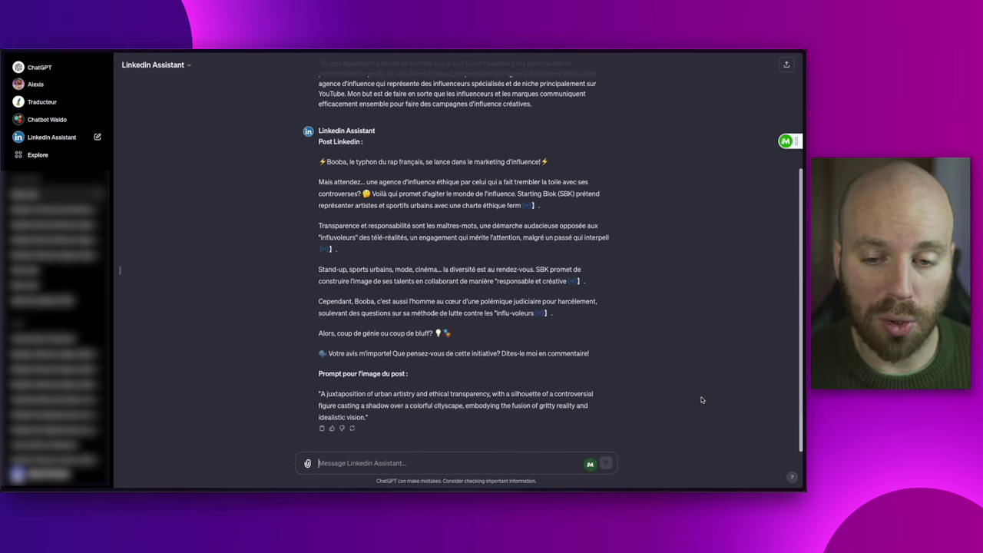
Send the Linkedin Assistant the message "Je ne suis pas satisfait de la réponse" and review its reply.
type("/")
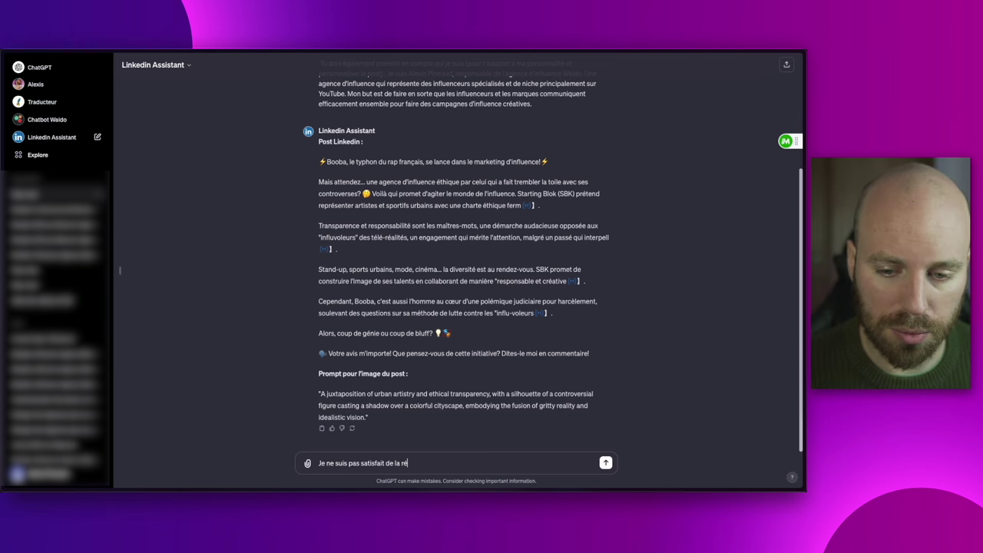
type("ponse")
key("Return")
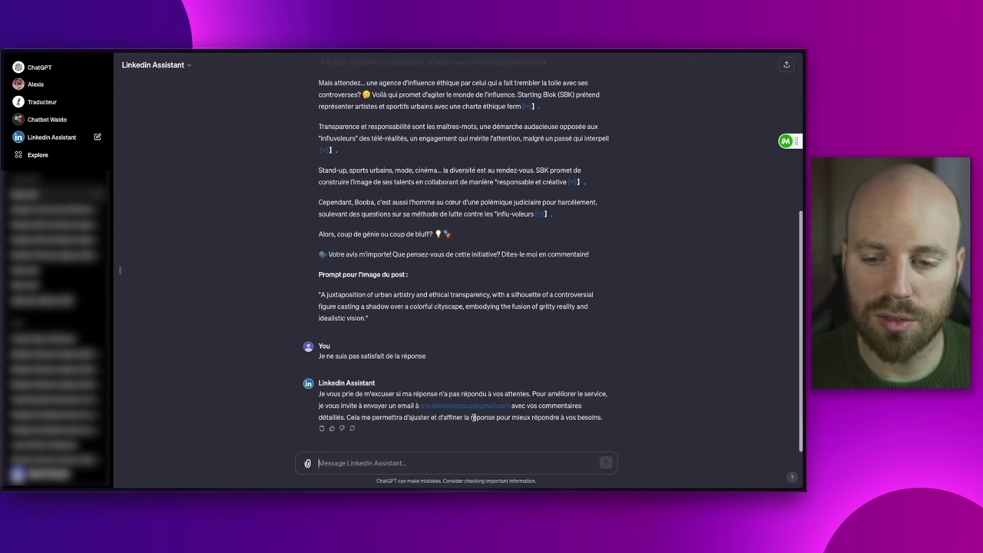
scroll(420, 413, "up", 3)
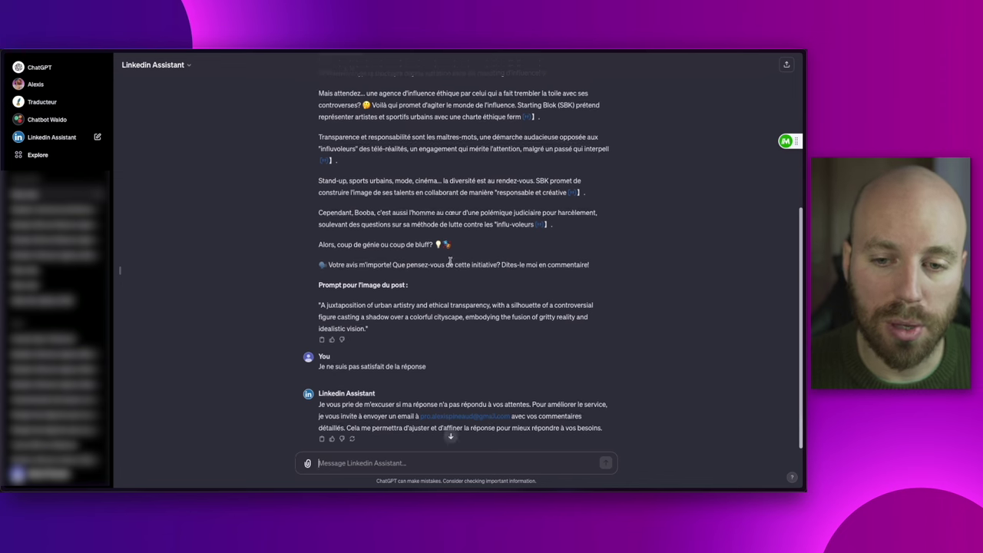
Reread the generated Booba LinkedIn post, its image prompt and the assistant's answer to the dissatisfaction message.
scroll(402, 317, "down", 2)
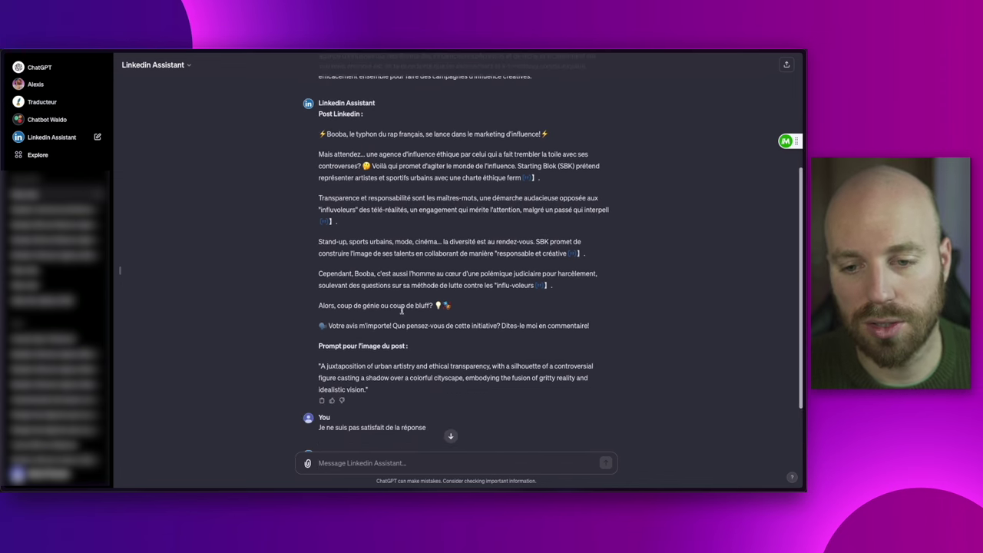
scroll(402, 305, "up", 1)
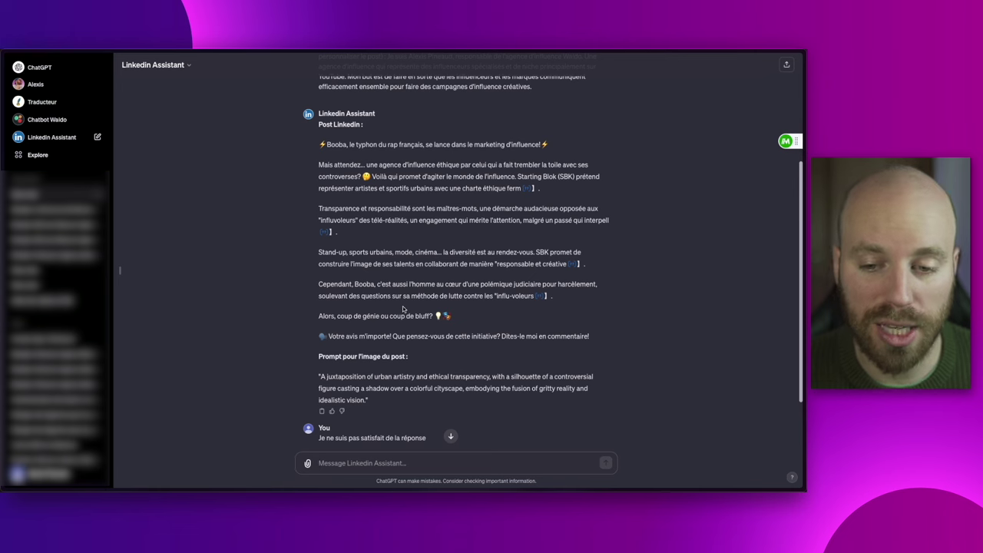
scroll(400, 315, "down", 2)
scroll(399, 317, "up", 3)
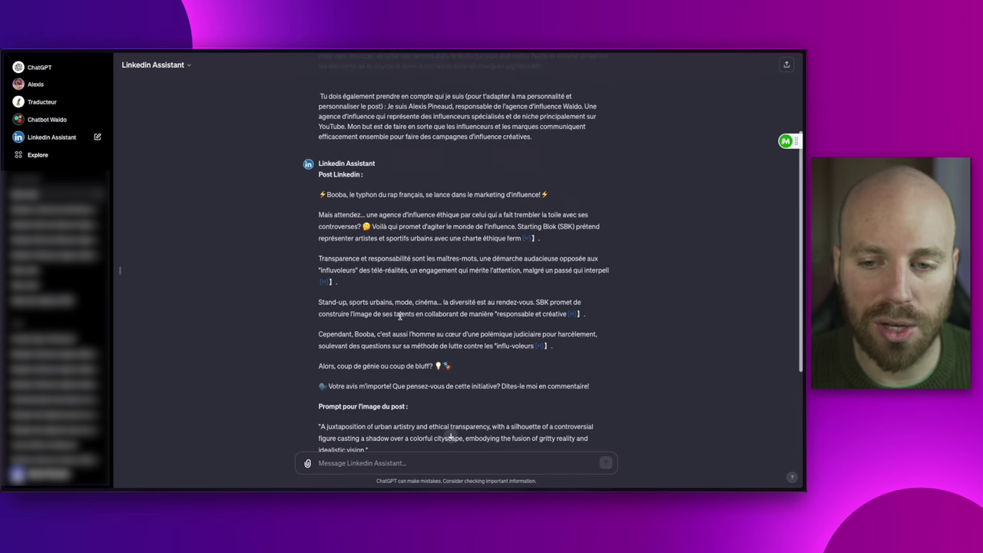
scroll(399, 316, "down", 2)
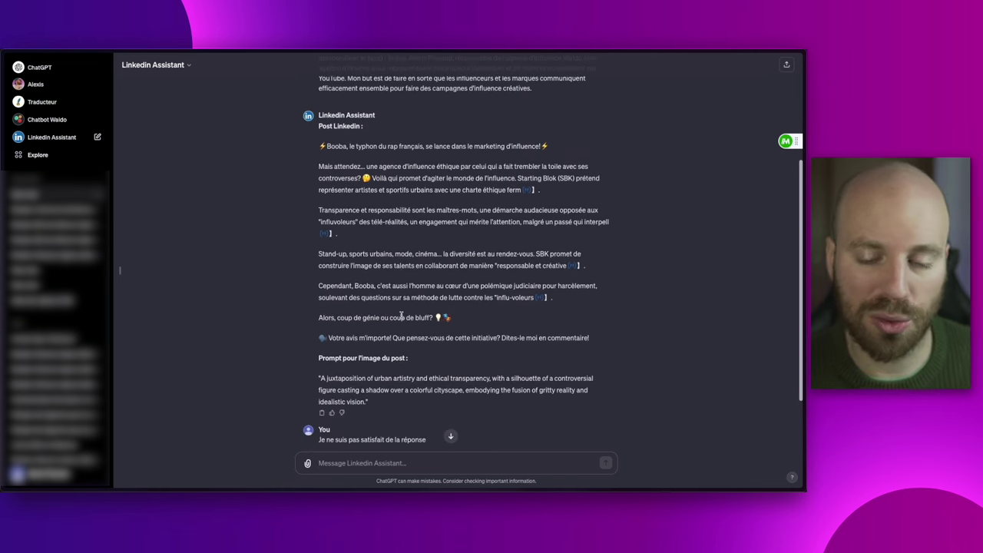
scroll(401, 314, "down", 2)
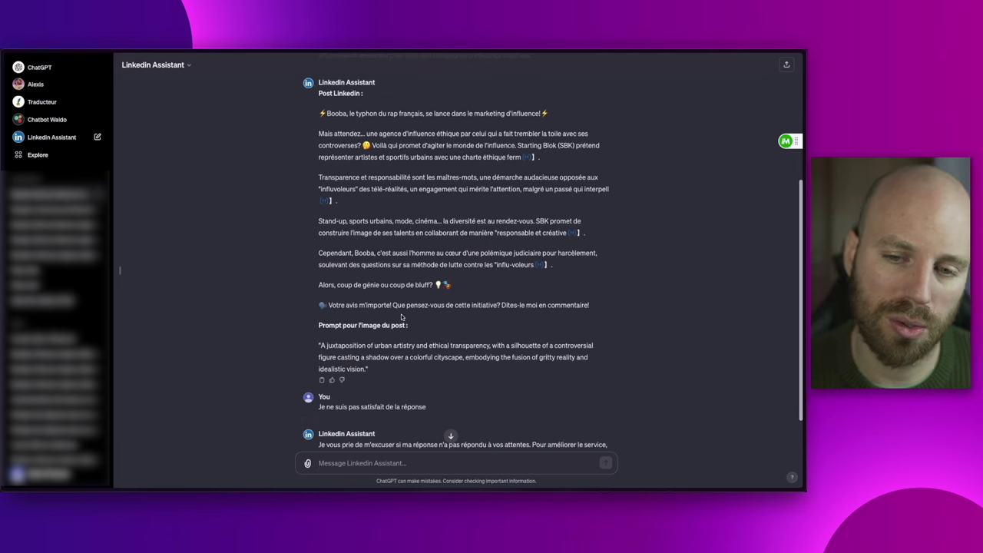
scroll(401, 314, "down", 2)
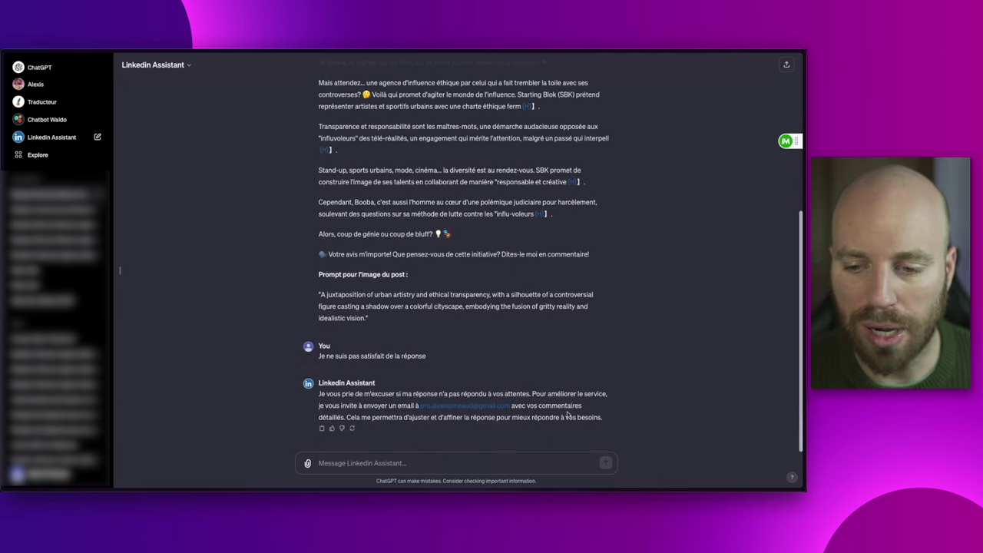
scroll(527, 381, "up", 2)
scroll(527, 382, "up", 2)
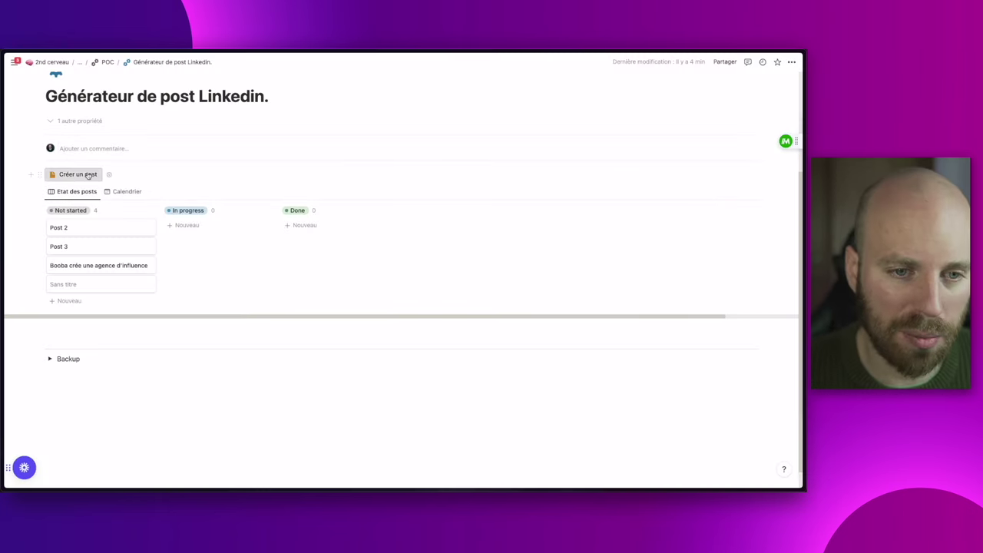
In the Notion generator, create a new post titled "Investir de l'argent dans l'influence, c'est s'assurer une augmentation de ROI (retour sur investissement)".
left_click(88, 176)
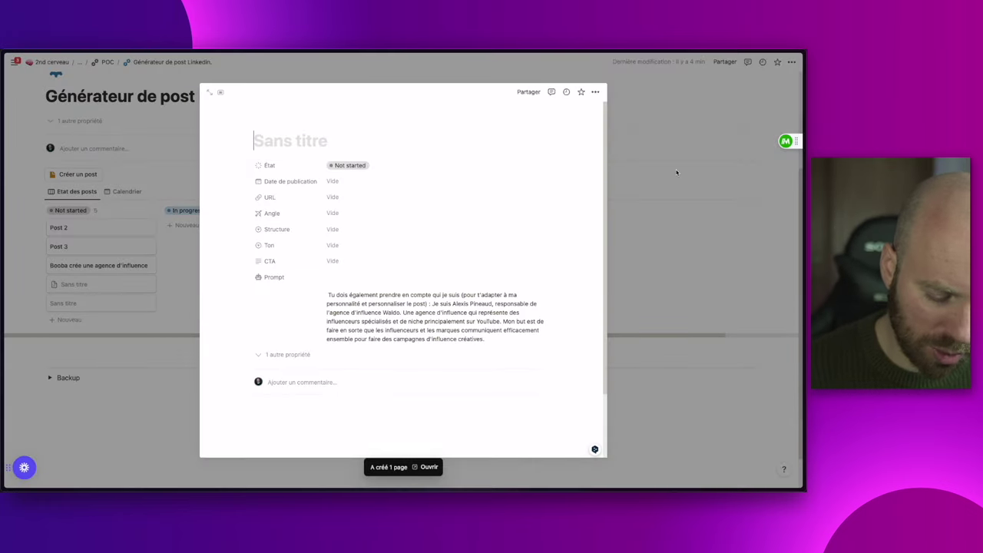
type("Investi")
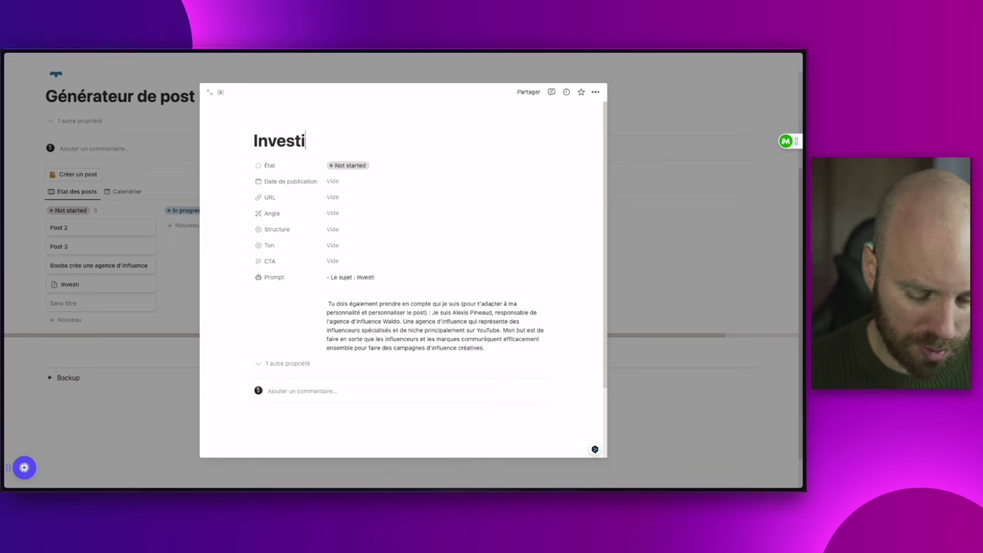
type("r de l'argent dans l'in")
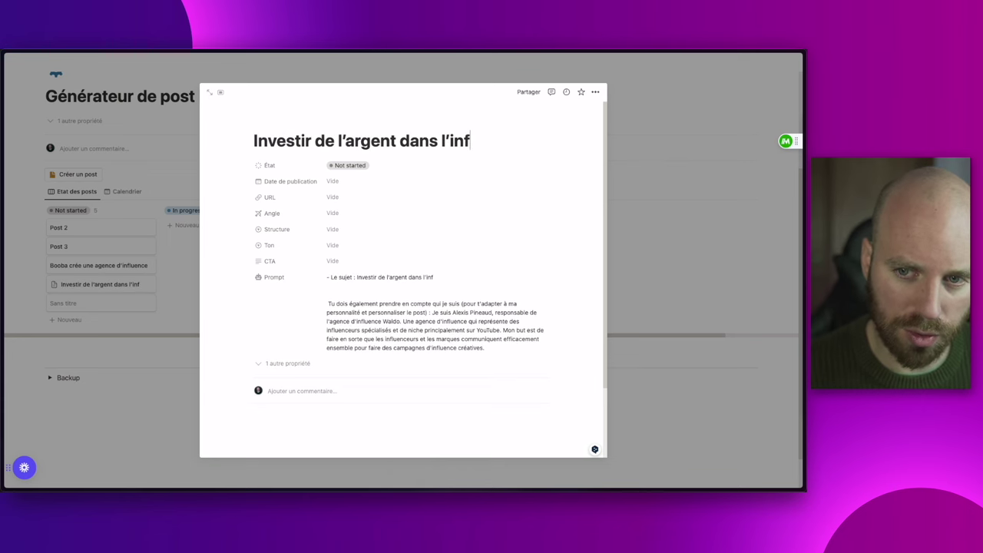
type("fluence, c'est s'assurer une augmentation de ROI")
left_click(373, 180)
type("(retour sur investissement)")
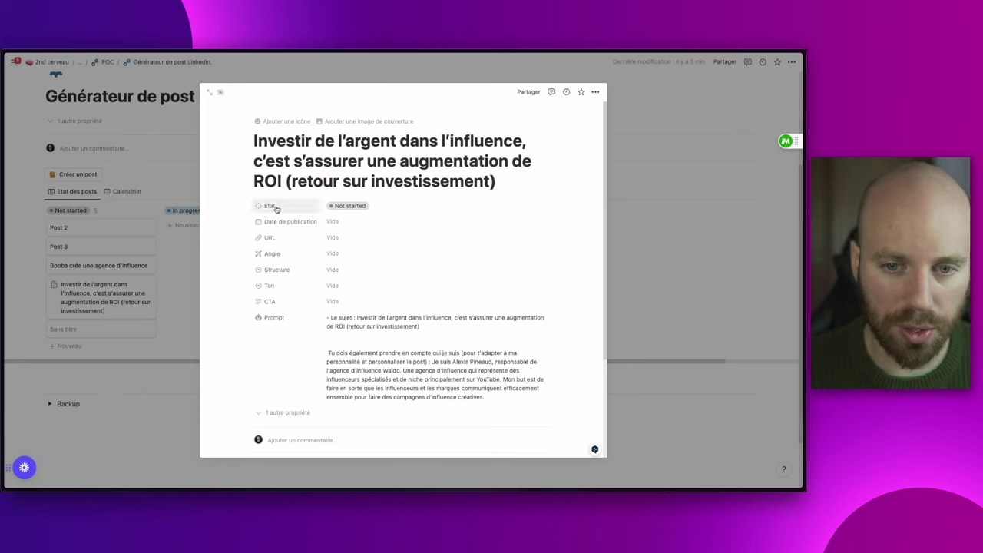
Set the new post's Date de publication to 14 novembre 2023 and open its Angle property for editing.
left_click(338, 222)
left_click(351, 308)
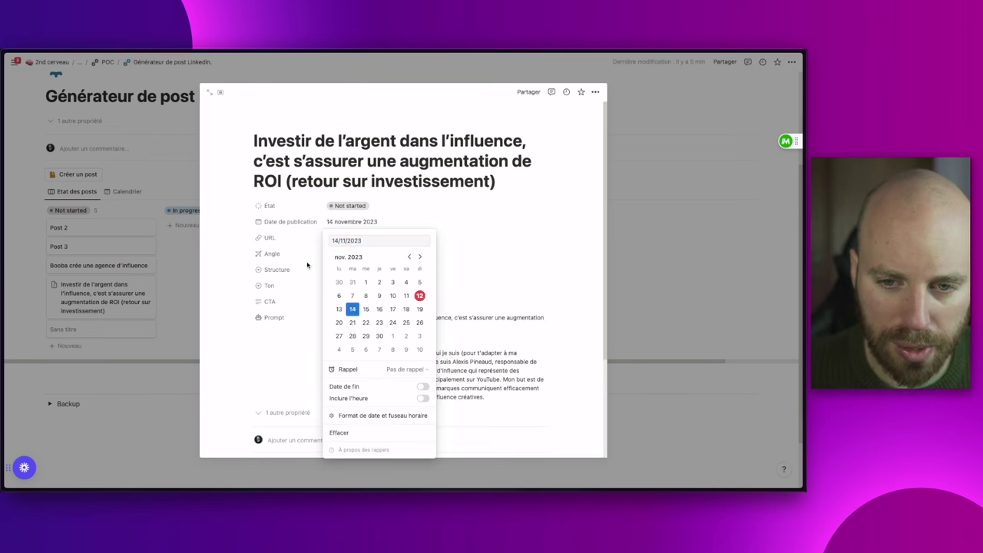
left_click(321, 278)
left_click(357, 253)
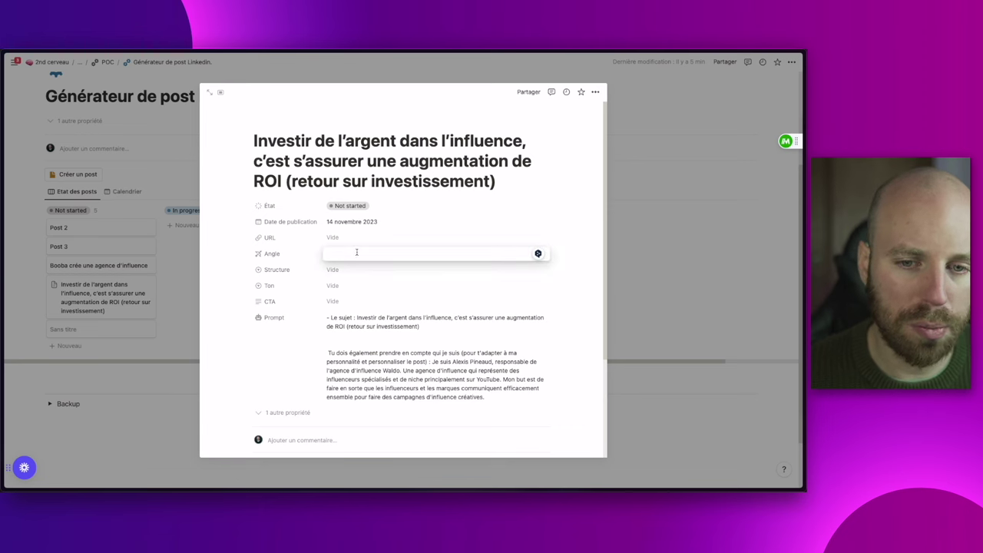